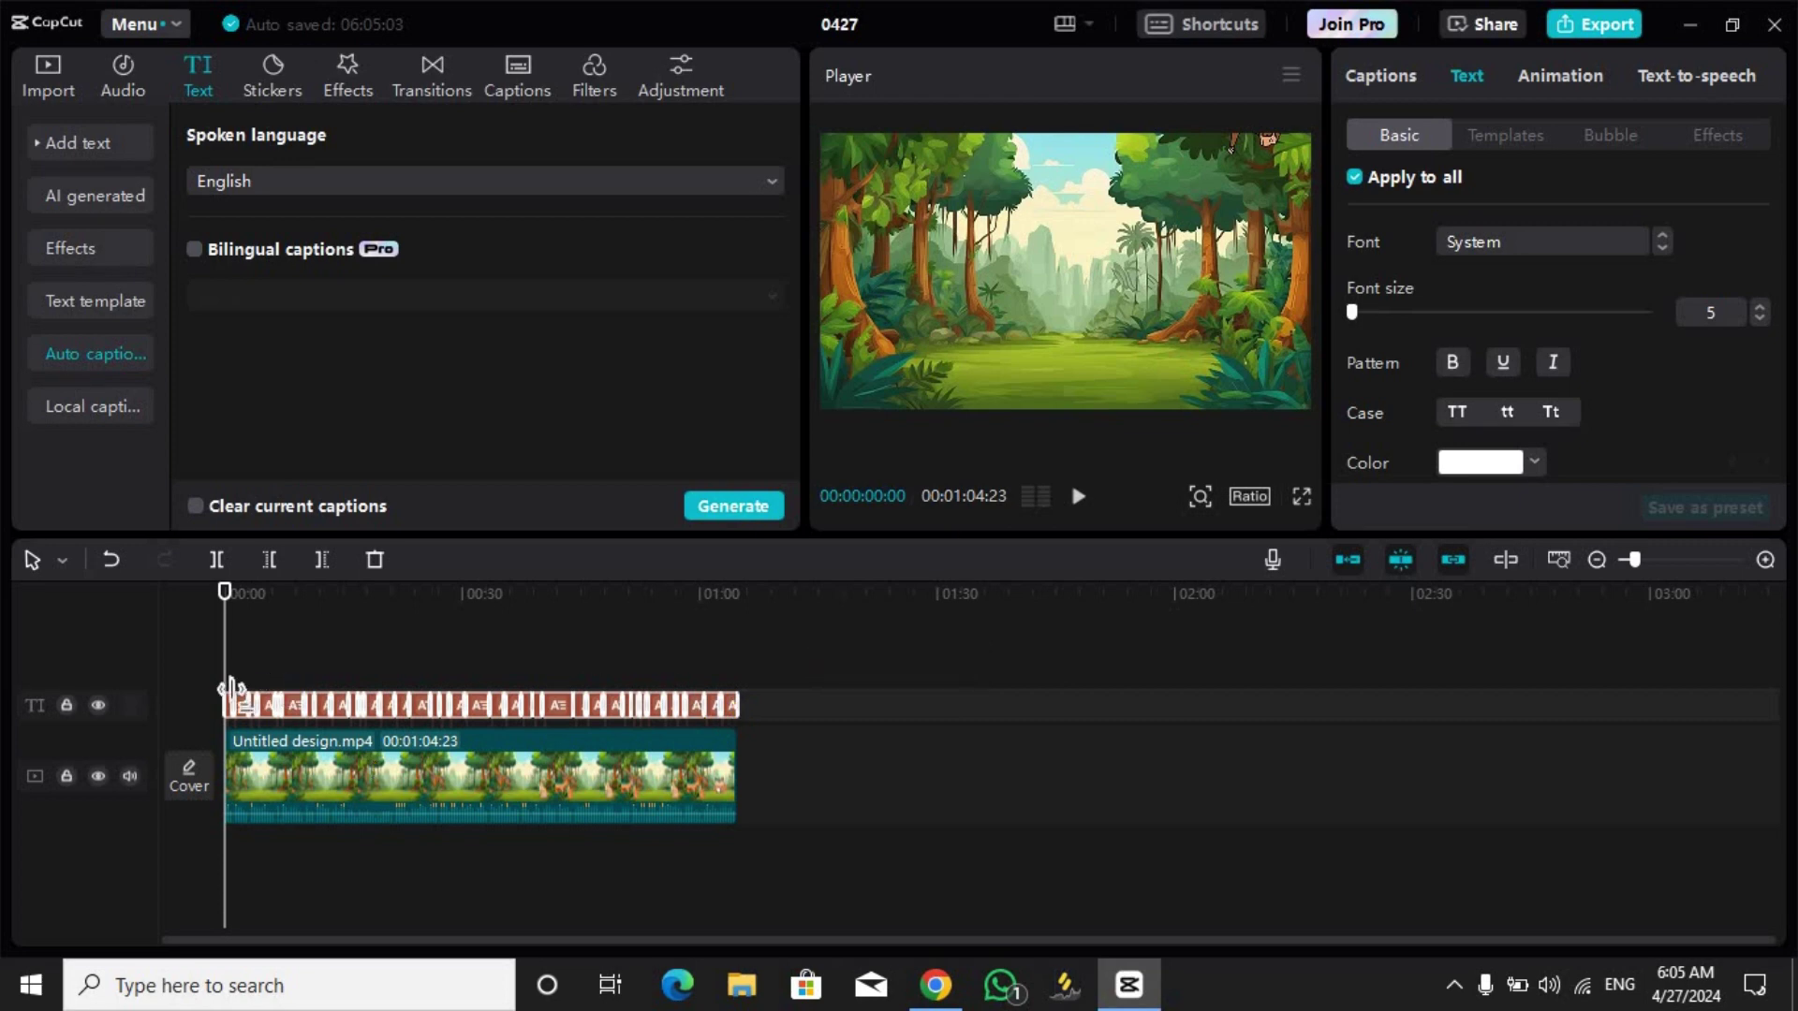
Make all the auto captions bold and set their font size to 14
left_click(293, 706)
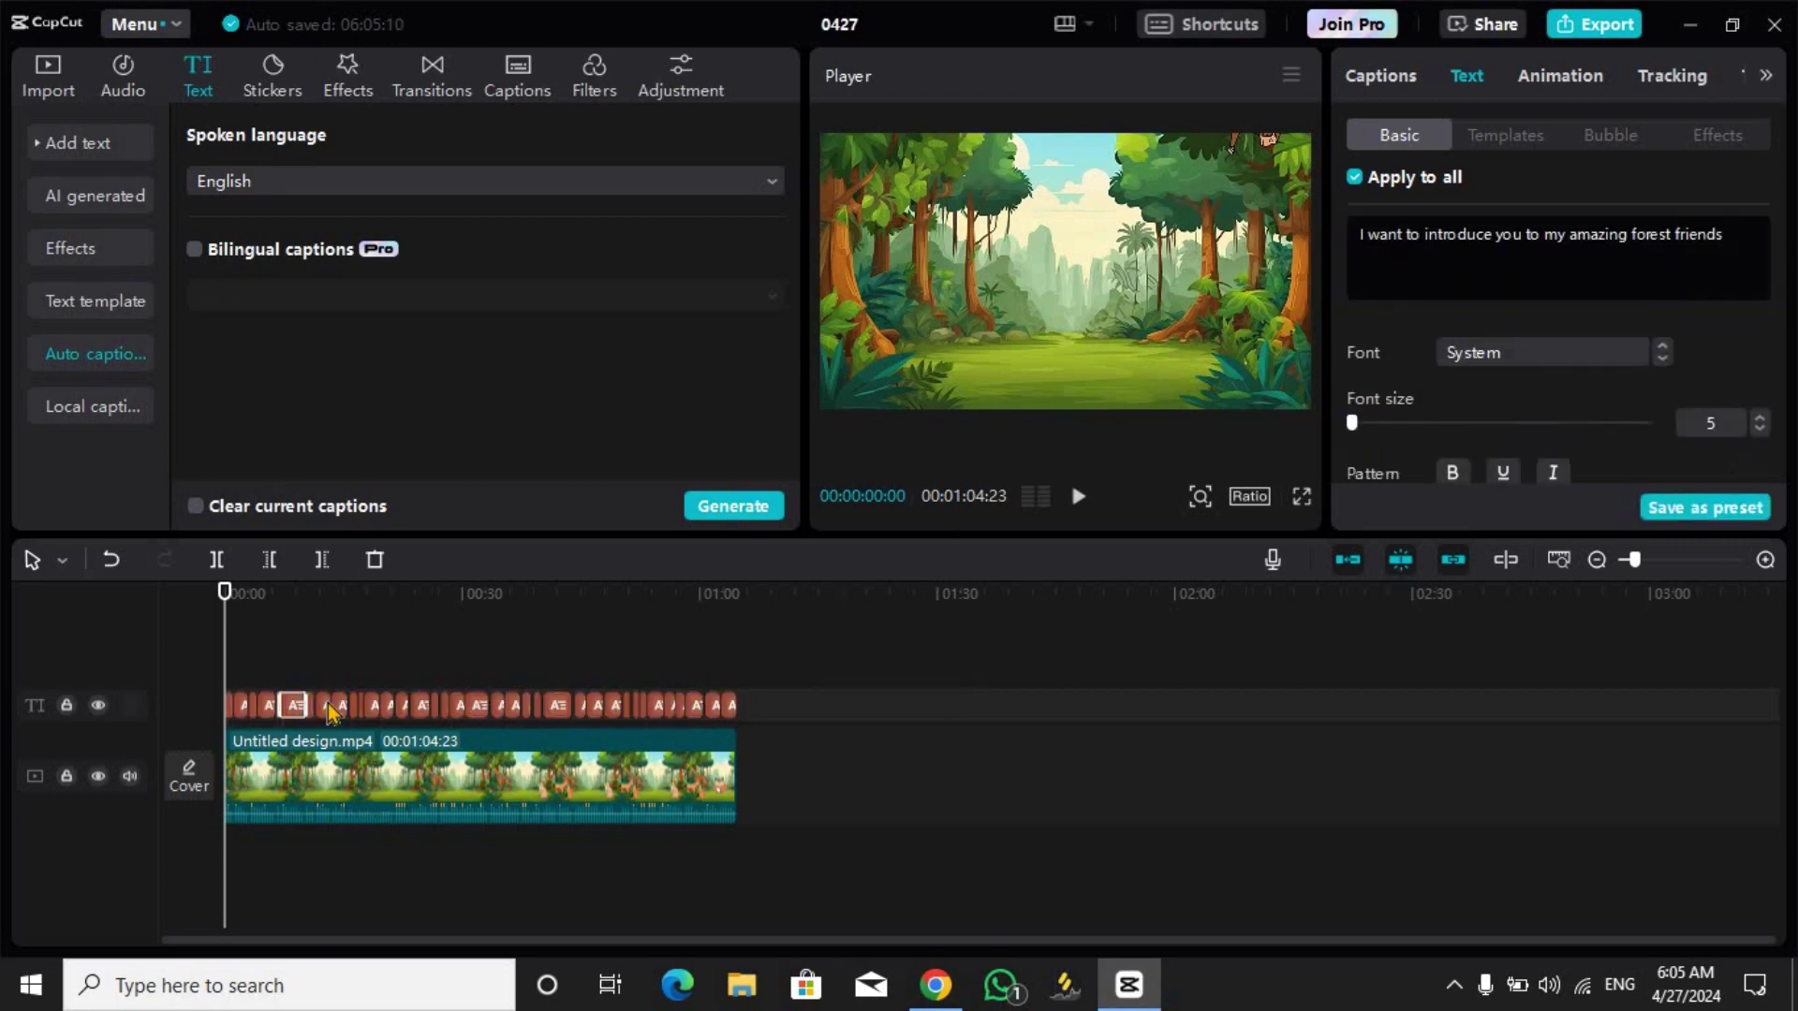
left_click(328, 708)
left_click_drag(757, 707, 173, 717)
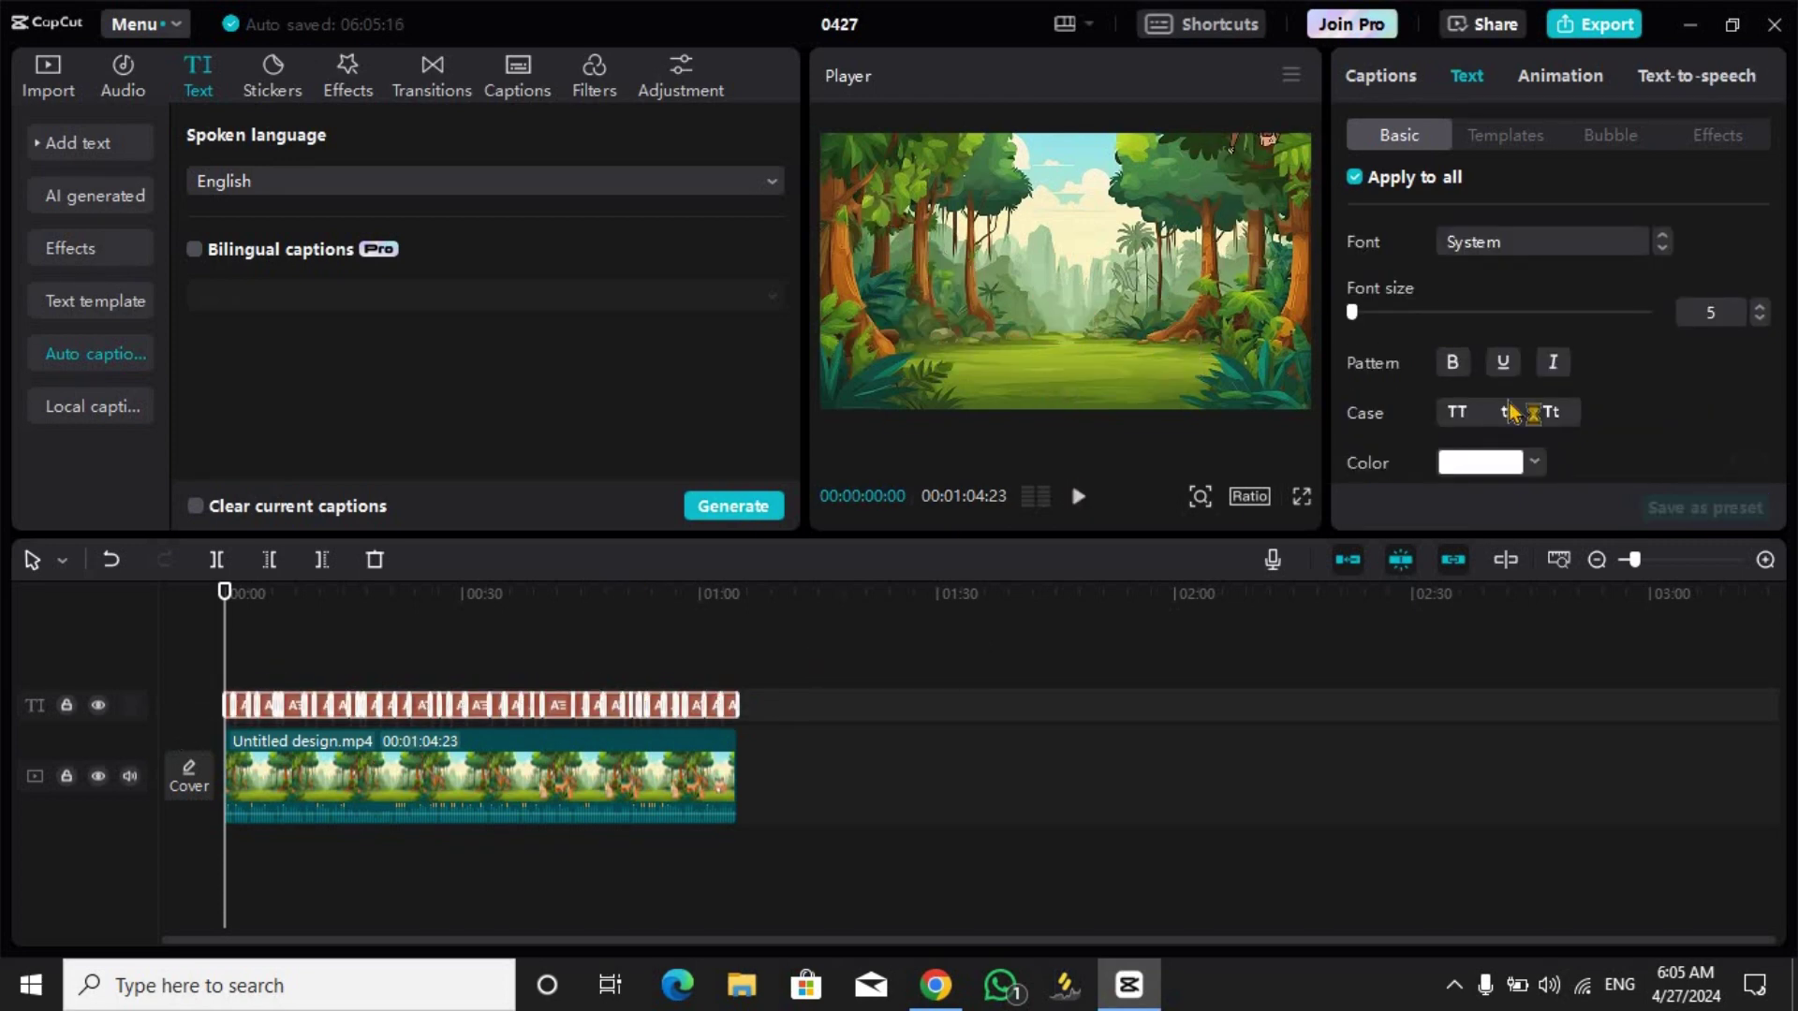
left_click(1454, 363)
left_click_drag(1351, 313, 1361, 313)
Shrink the "welcome to our jungle adventure" caption and move it to the upper part of the frame
left_click_drag(225, 593, 234, 593)
left_click_drag(1066, 375, 1066, 337)
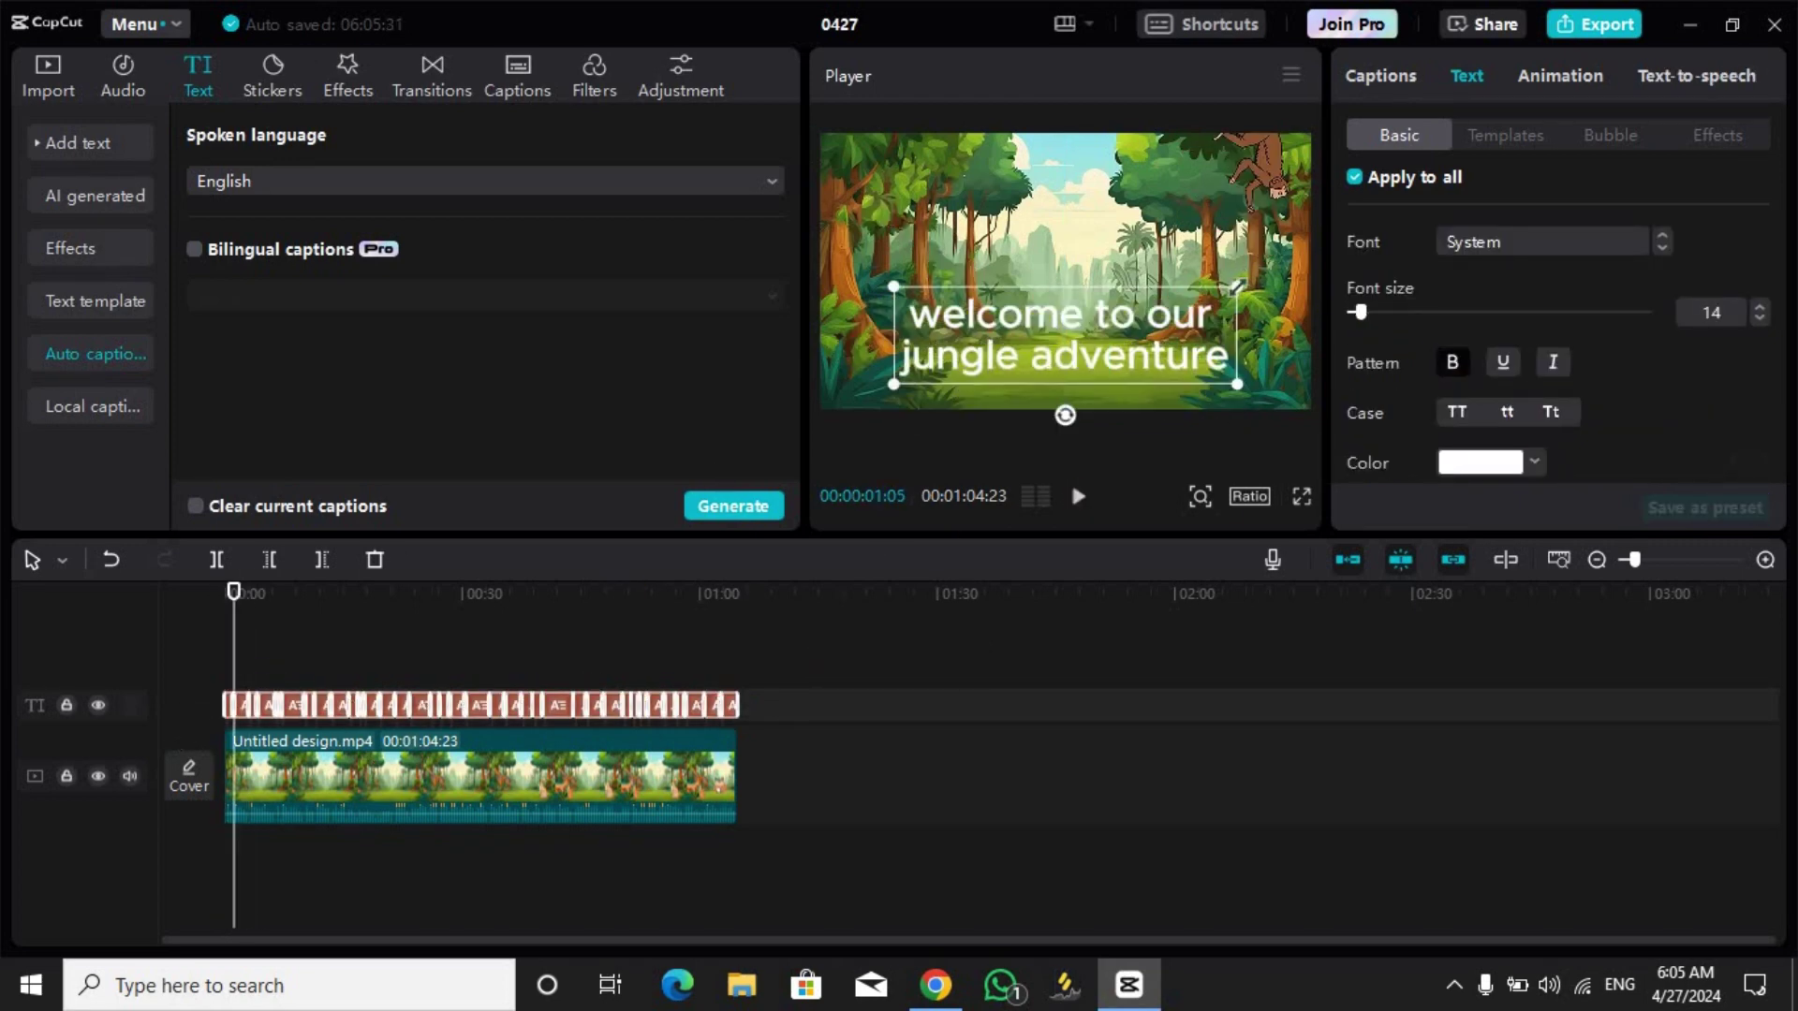
left_click_drag(1236, 285, 1191, 300)
left_click_drag(1195, 373, 1202, 296)
Apply the yellow BROWN text template to all captions and set their font size to 9
left_click(1507, 136)
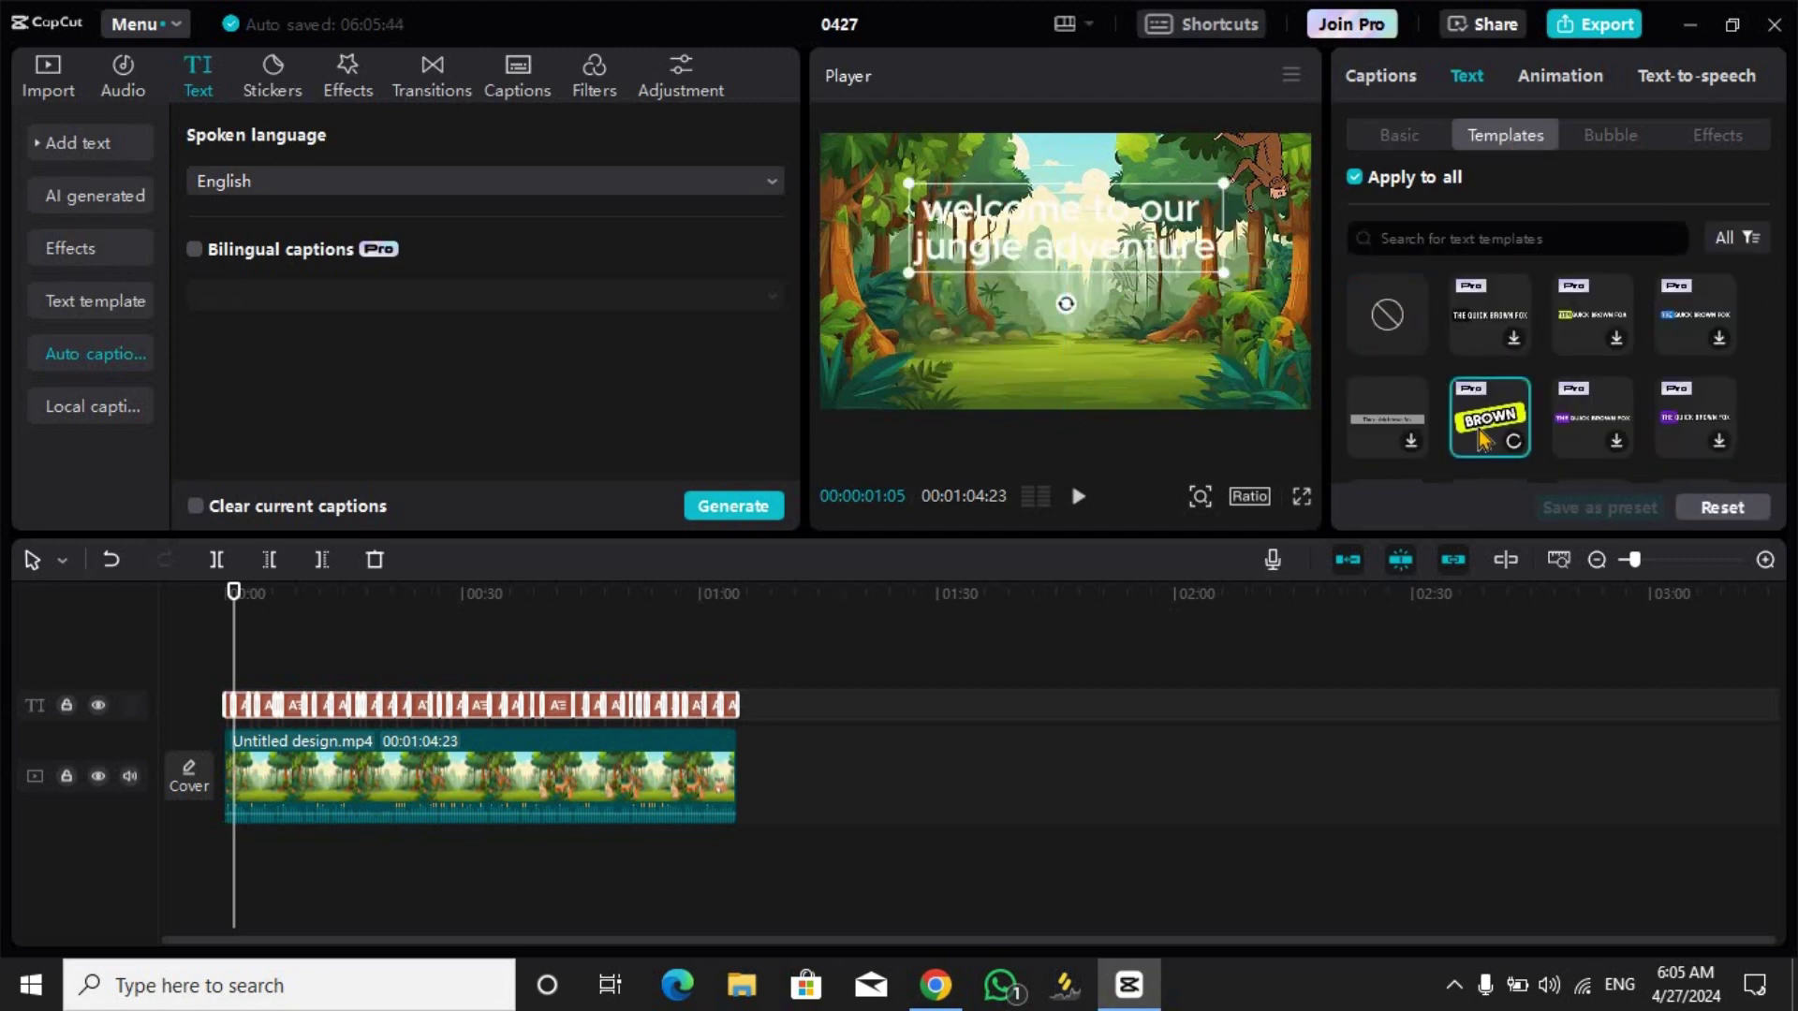
mouse_move(283, 598)
left_mouse_down()
mouse_move(315, 596)
mouse_move(294, 595)
left_mouse_up()
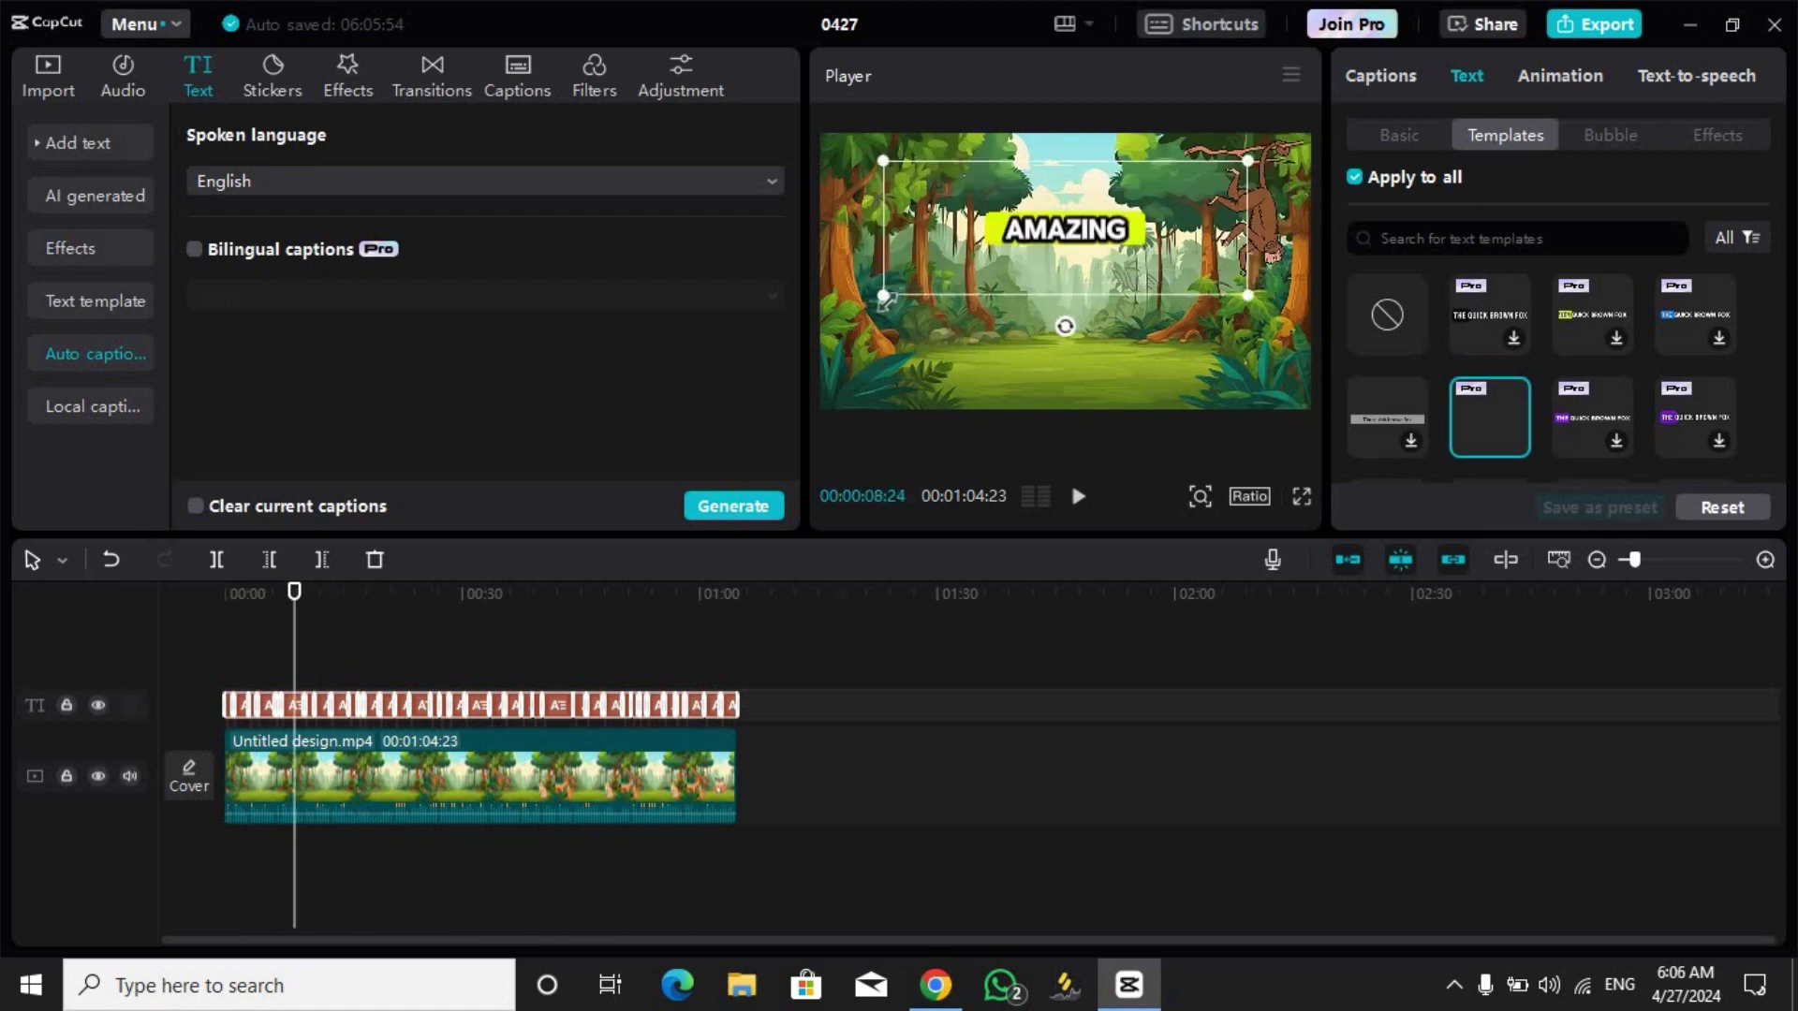
left_click(1399, 135)
left_click_drag(1379, 312, 1356, 312)
Try out different fonts on the captions and set the font to ZY Resolve
left_click(1663, 249)
left_click(1663, 249)
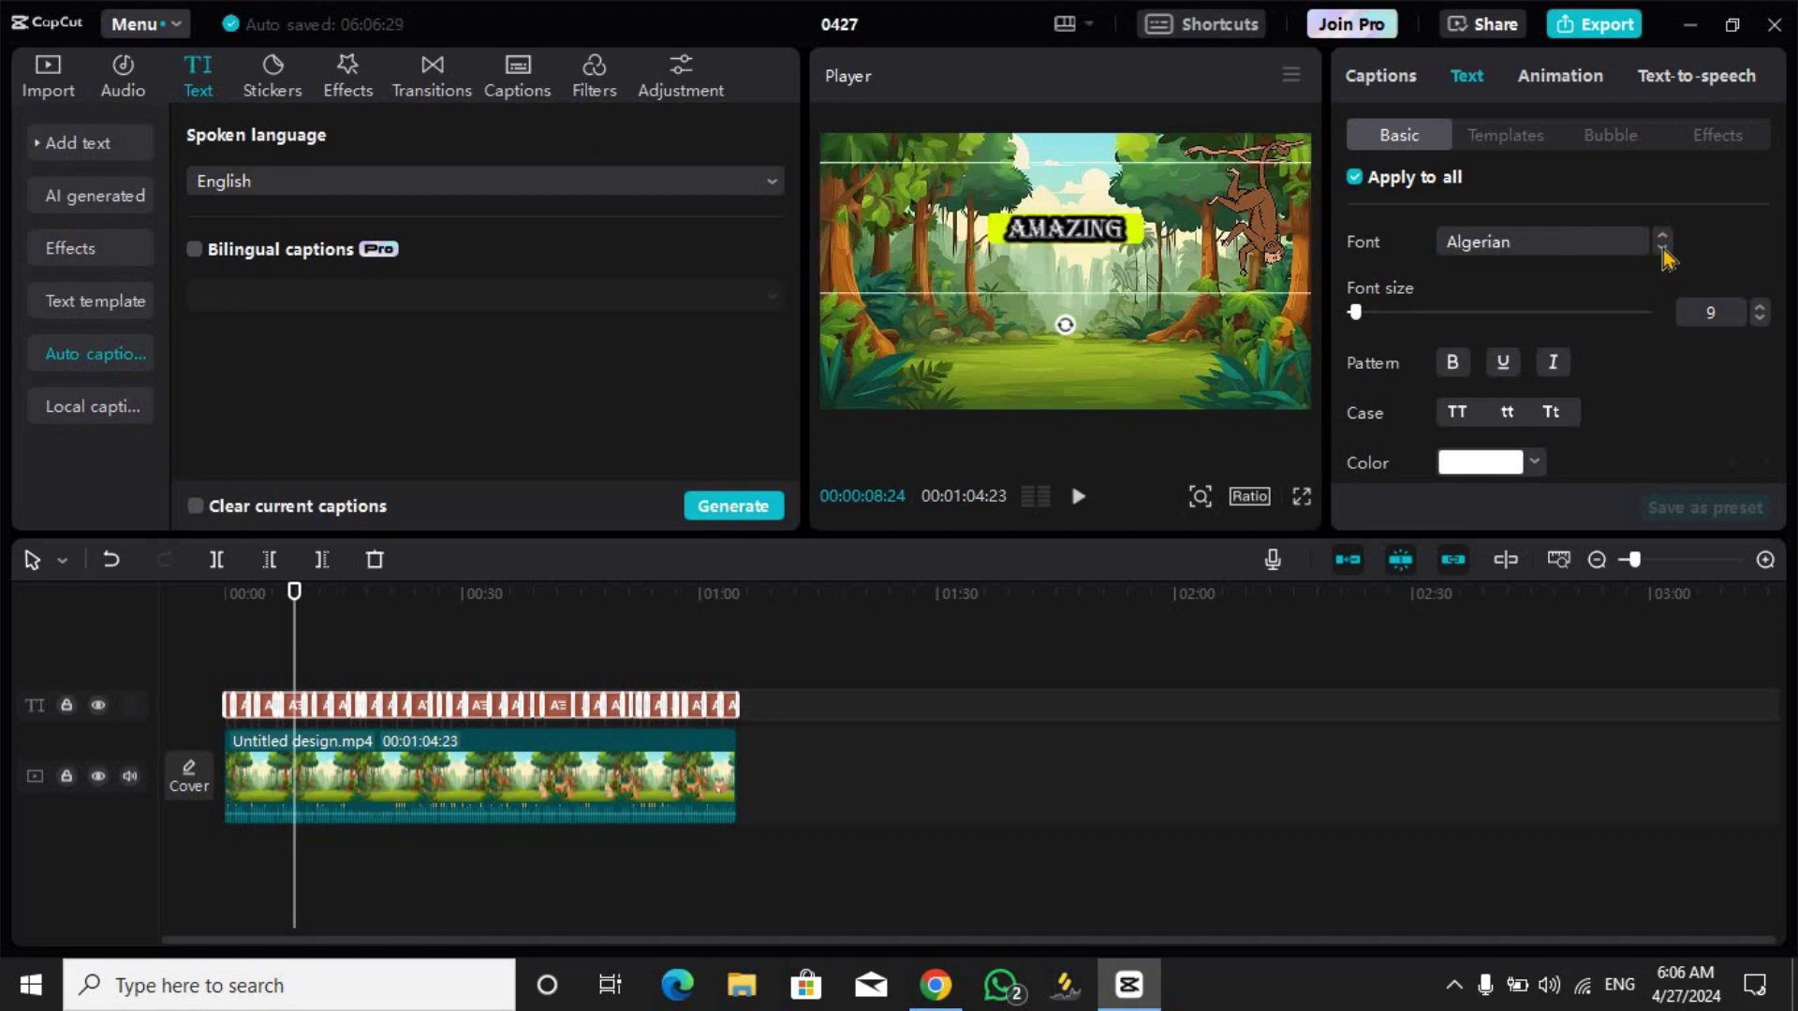
left_click(1662, 249)
left_click(1662, 235)
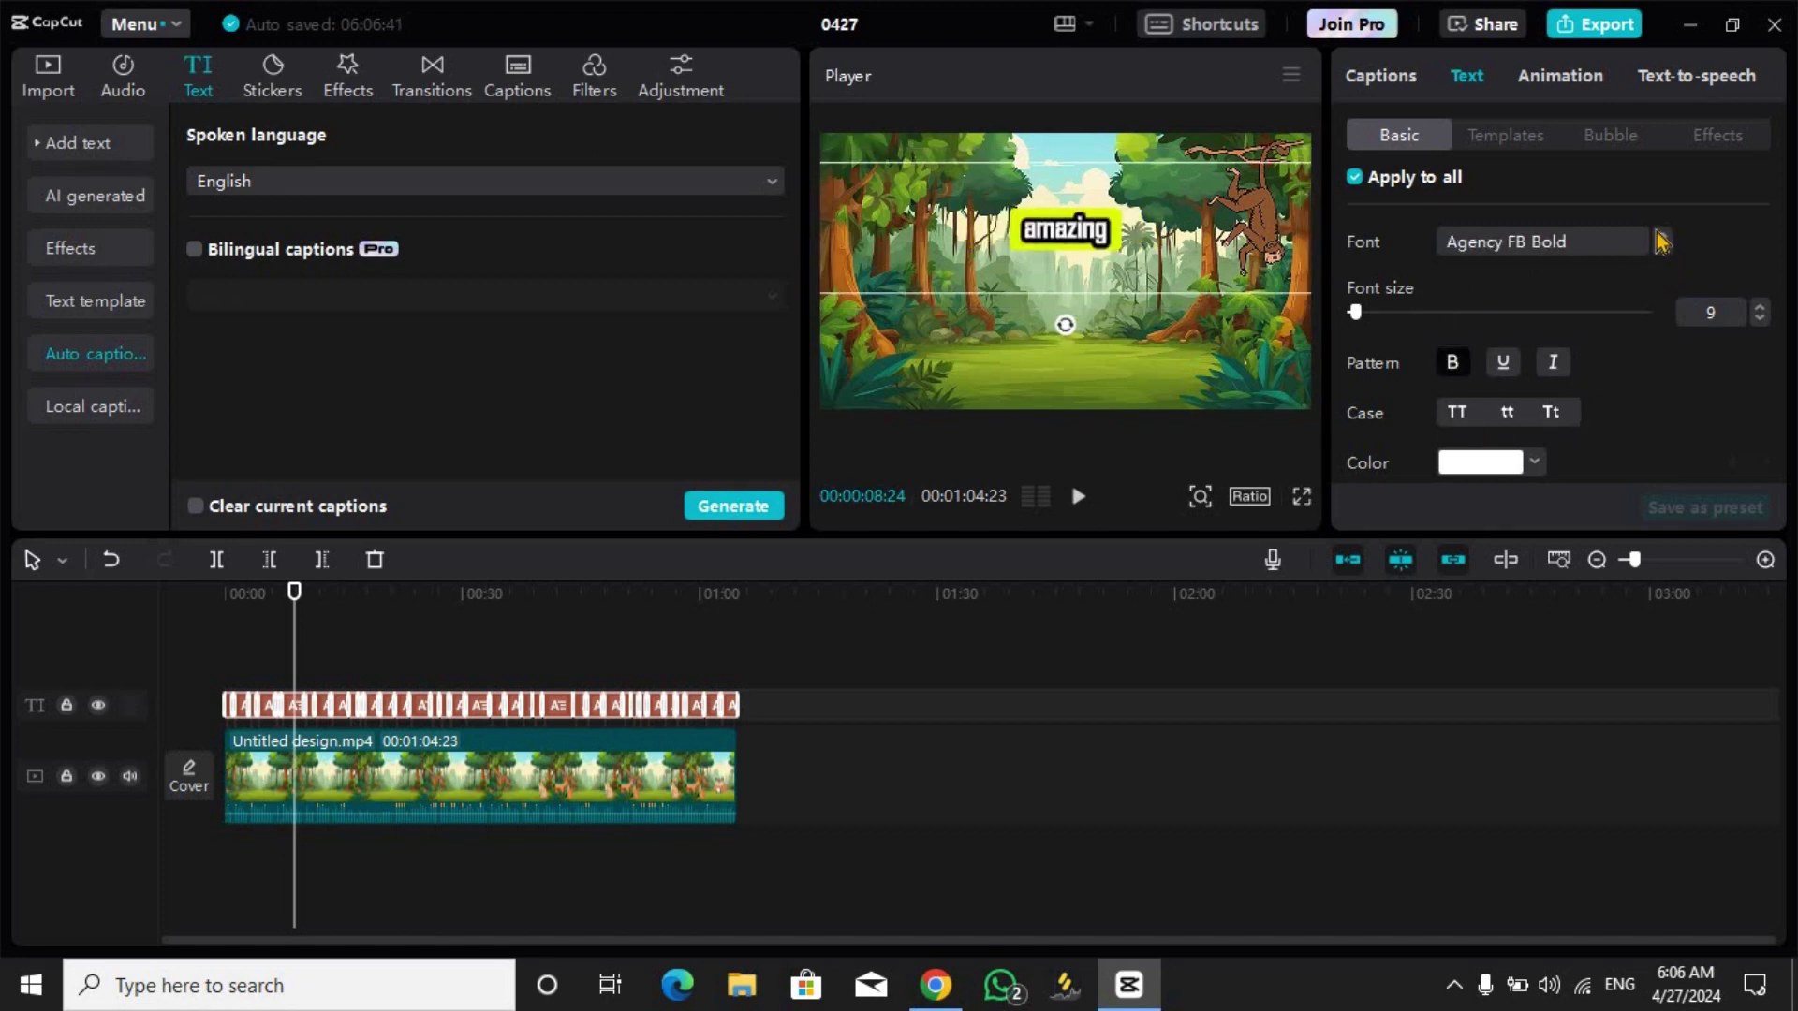
left_click(1662, 235)
Set the caption text color to red, FF0000
left_click(1534, 462)
left_click(1590, 516)
left_click(1671, 500)
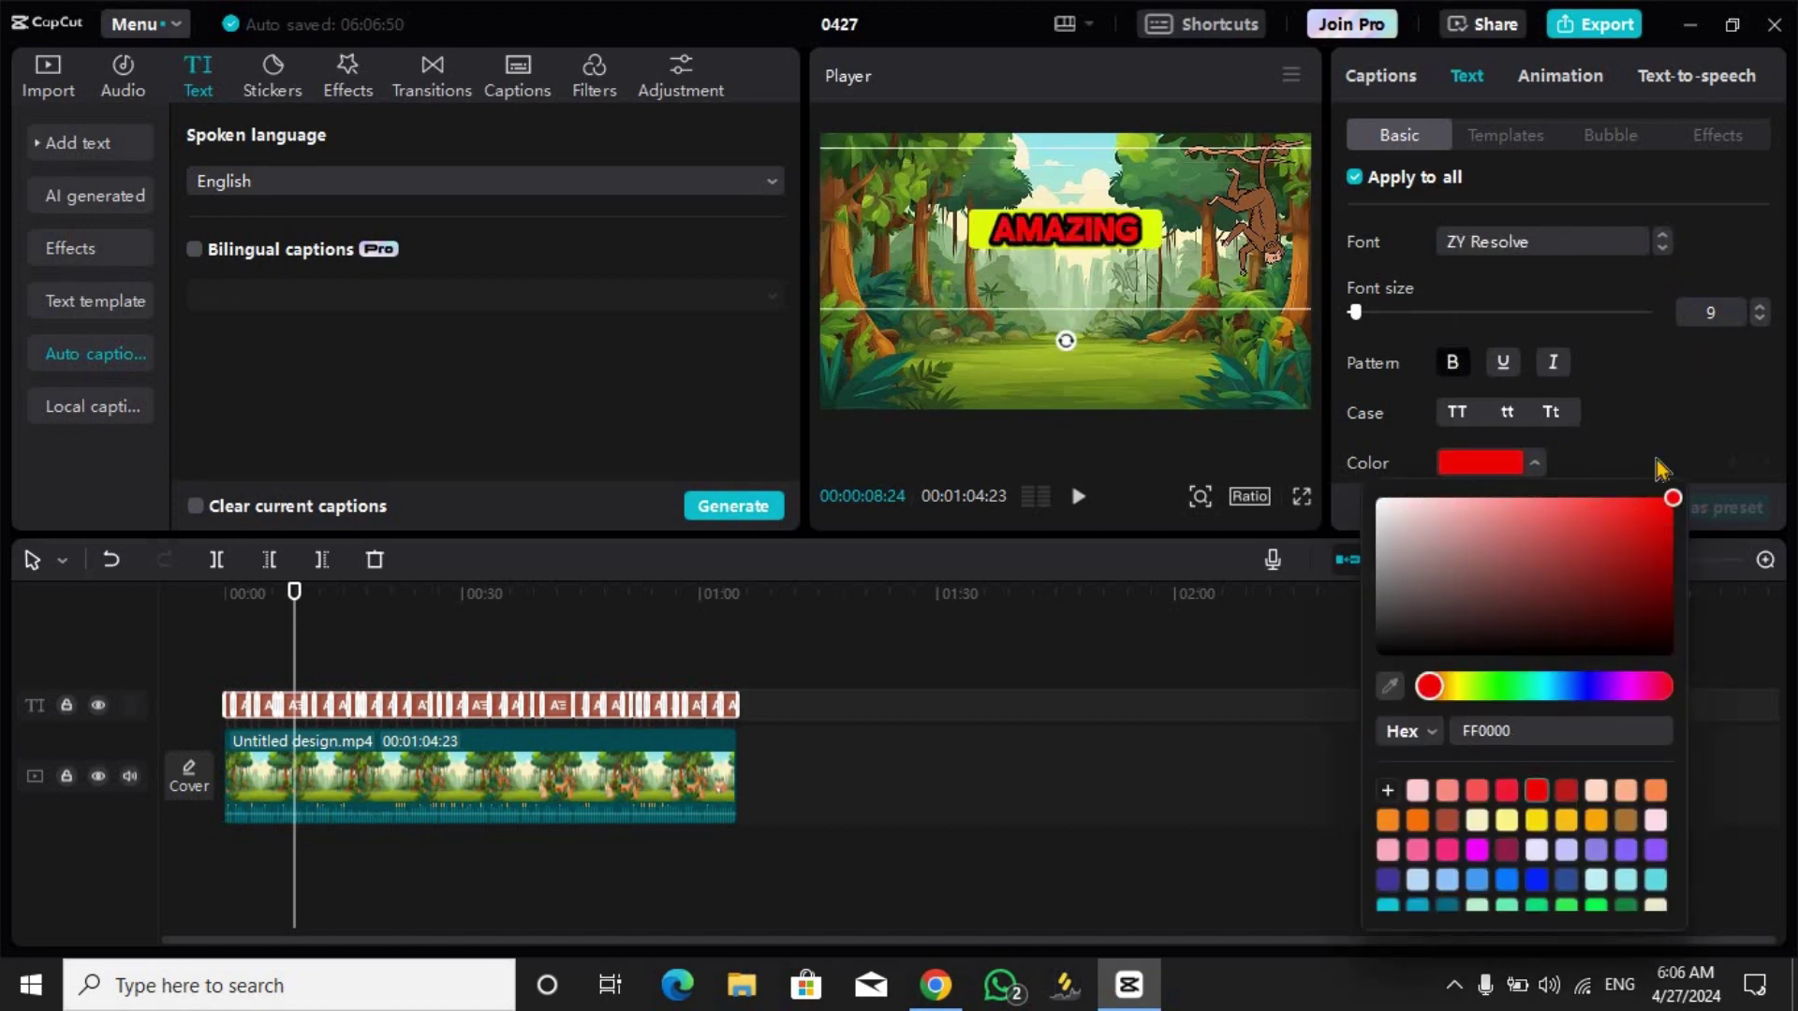
Change the background color of the captions to white
scroll(1559, 351, "down", 10)
scroll(1545, 270, "up", 1)
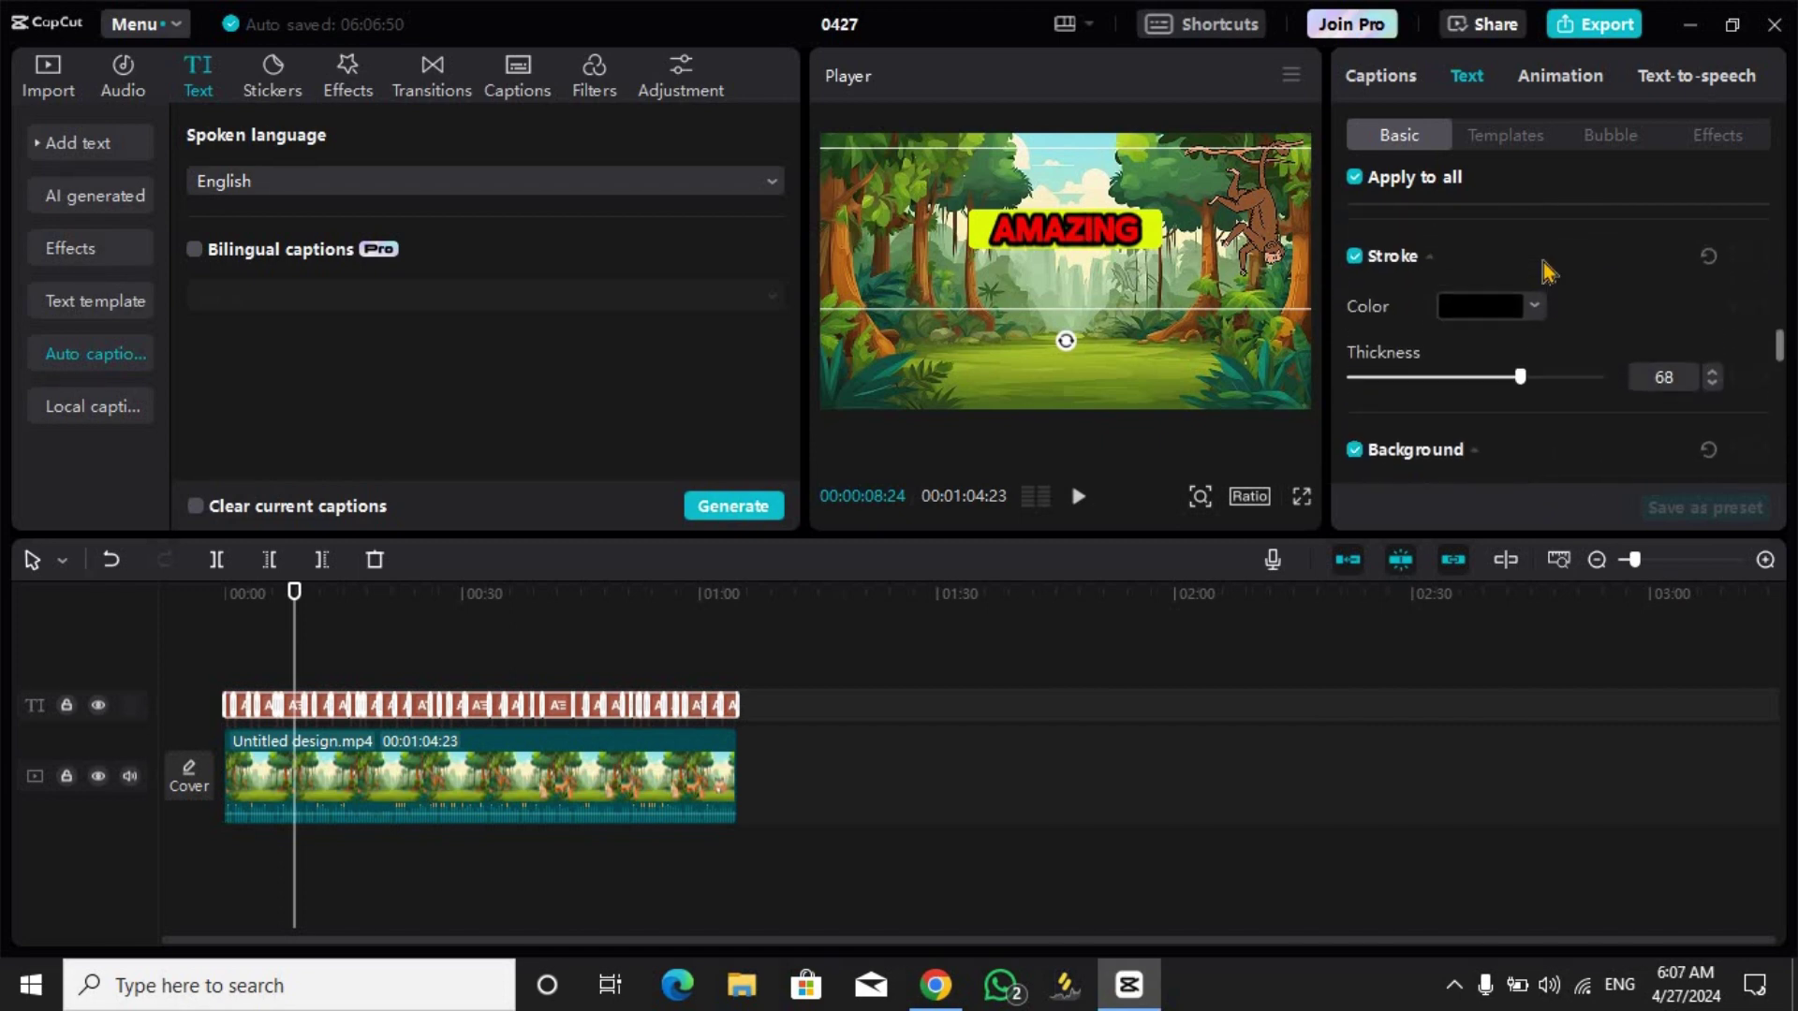
scroll(1545, 269, "down", 4)
left_click(1534, 396)
left_click_drag(1405, 493, 1361, 414)
left_click(1605, 354)
scroll(1605, 354, "down", 1)
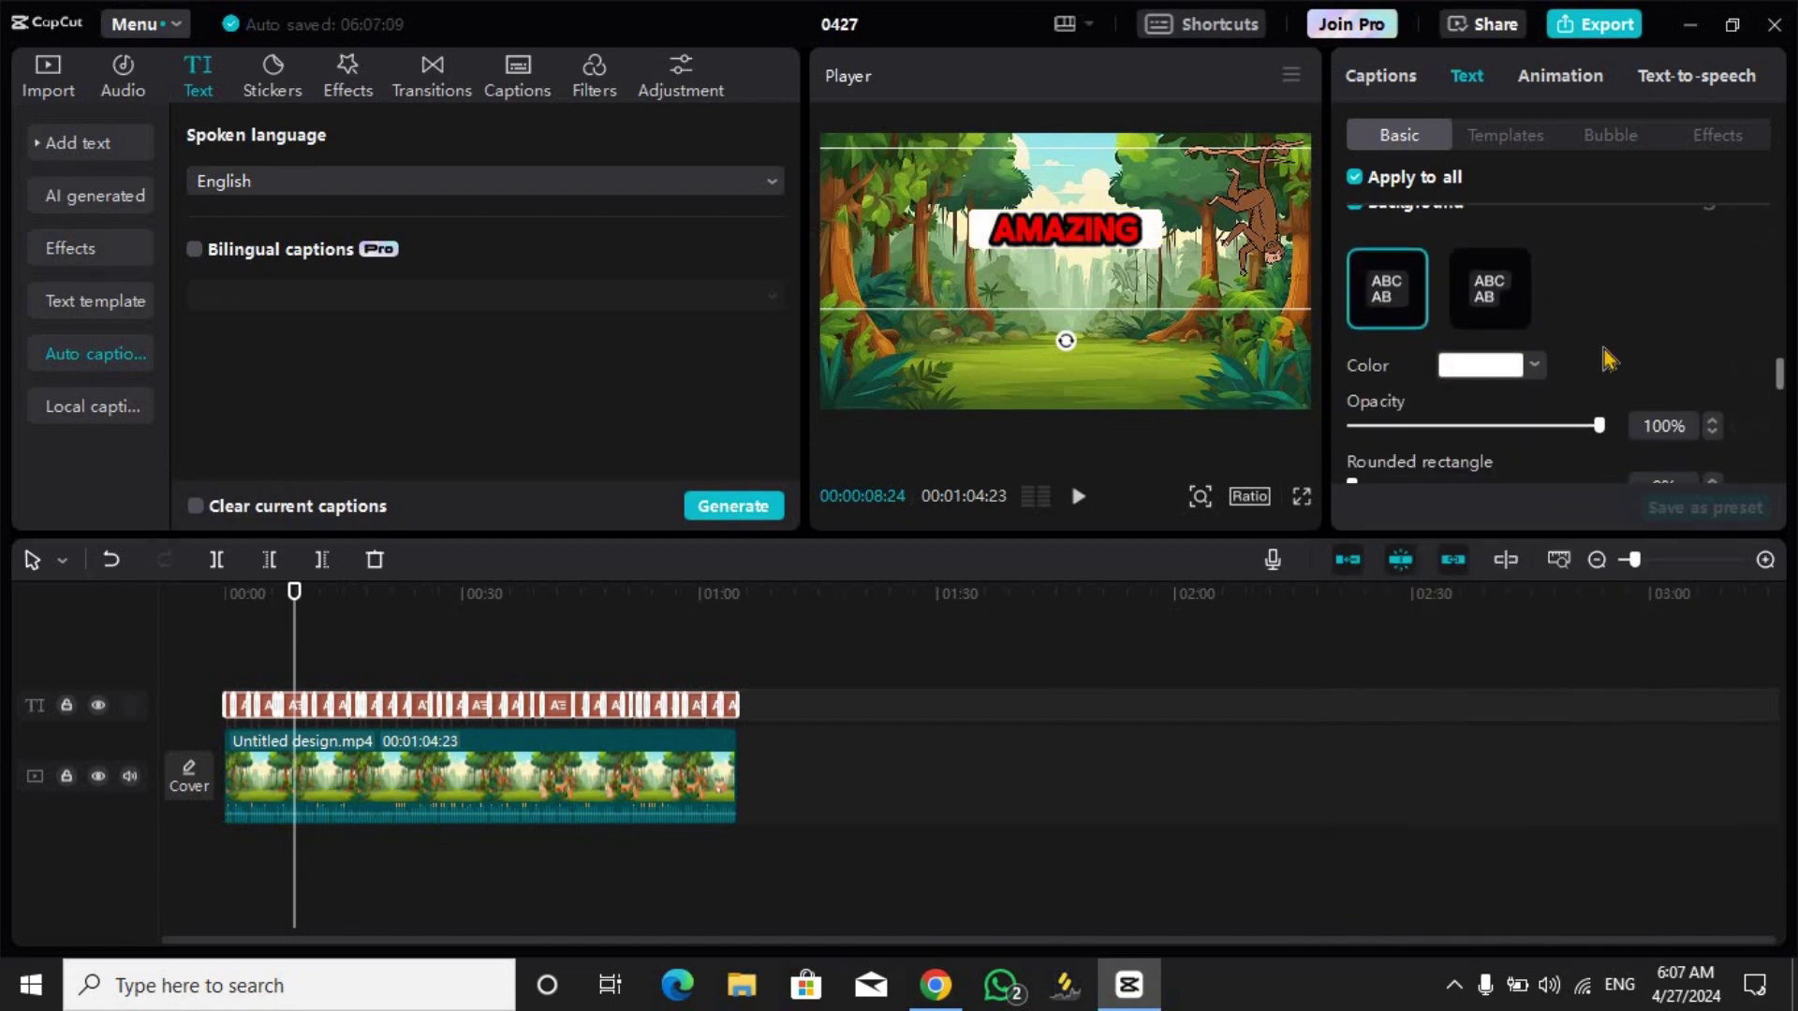
Compare the two caption background styles, keep the first one, and choose another background color
left_click(1536, 355)
left_click(1489, 284)
left_click(1489, 285)
left_click(1390, 286)
left_click(1535, 365)
scroll(1555, 744, "down", 1)
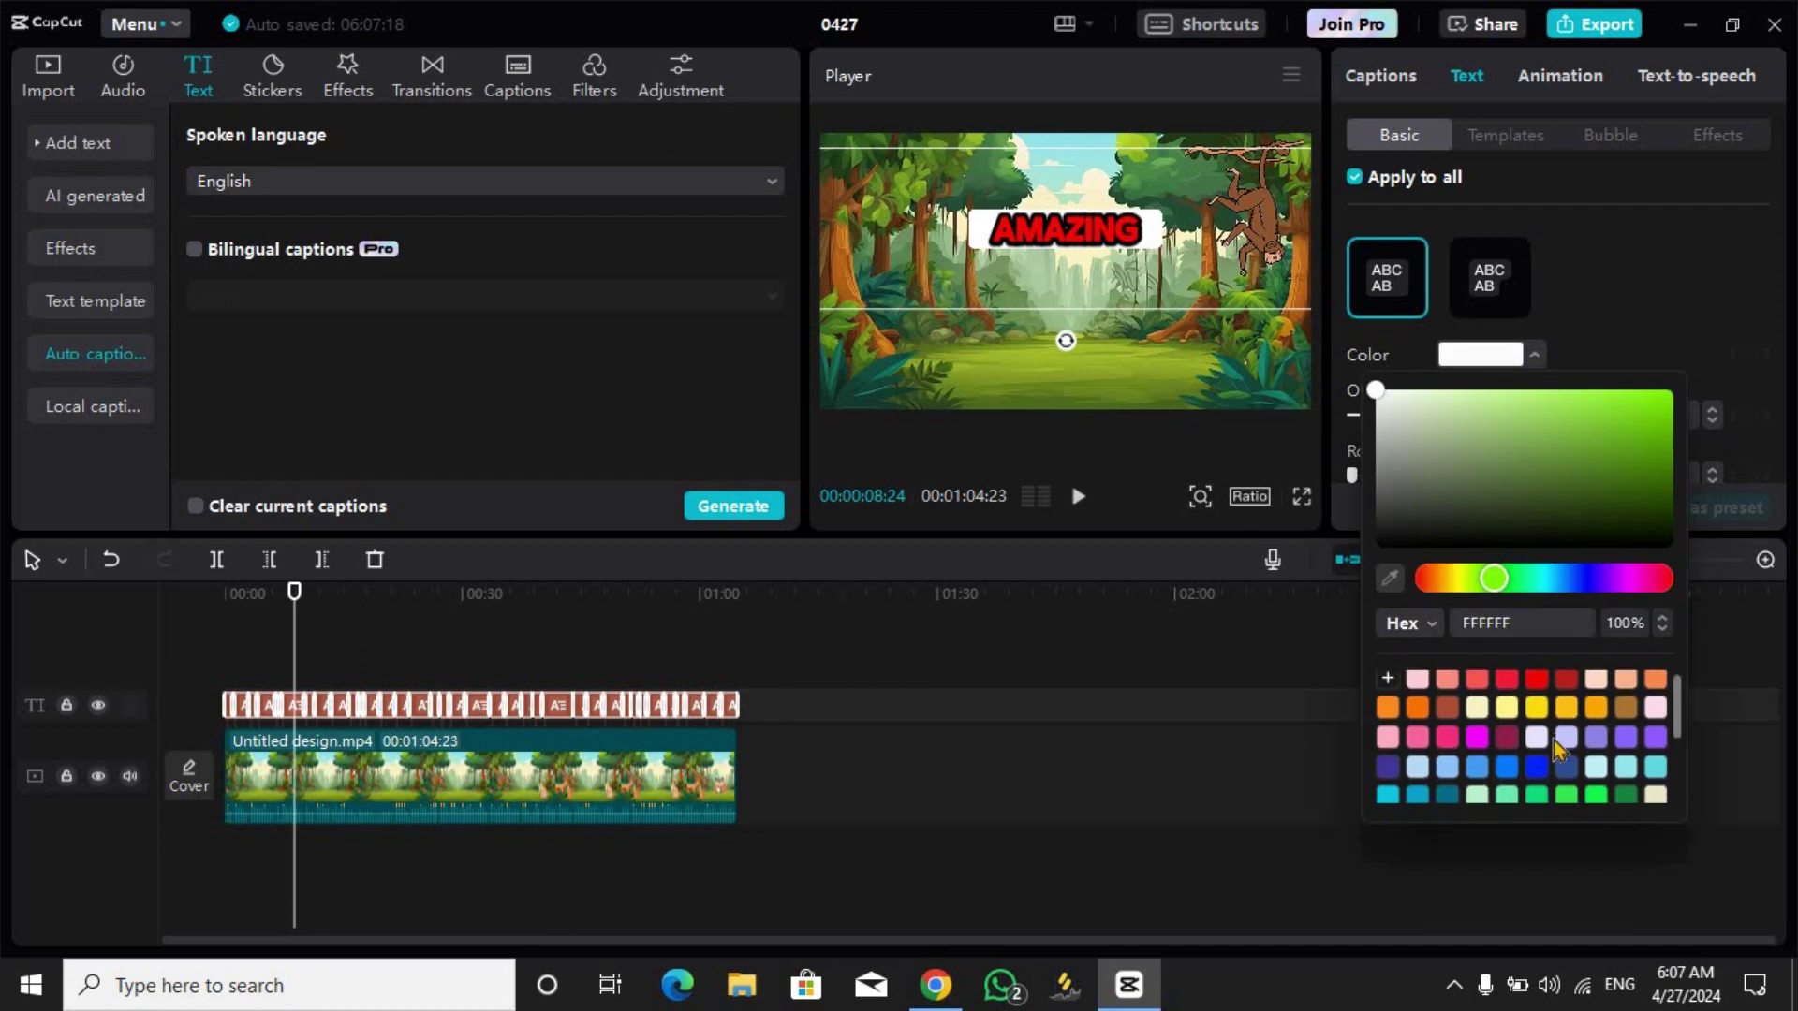
scroll(1555, 745, "up", 1)
left_click(1389, 683)
left_click(1111, 173)
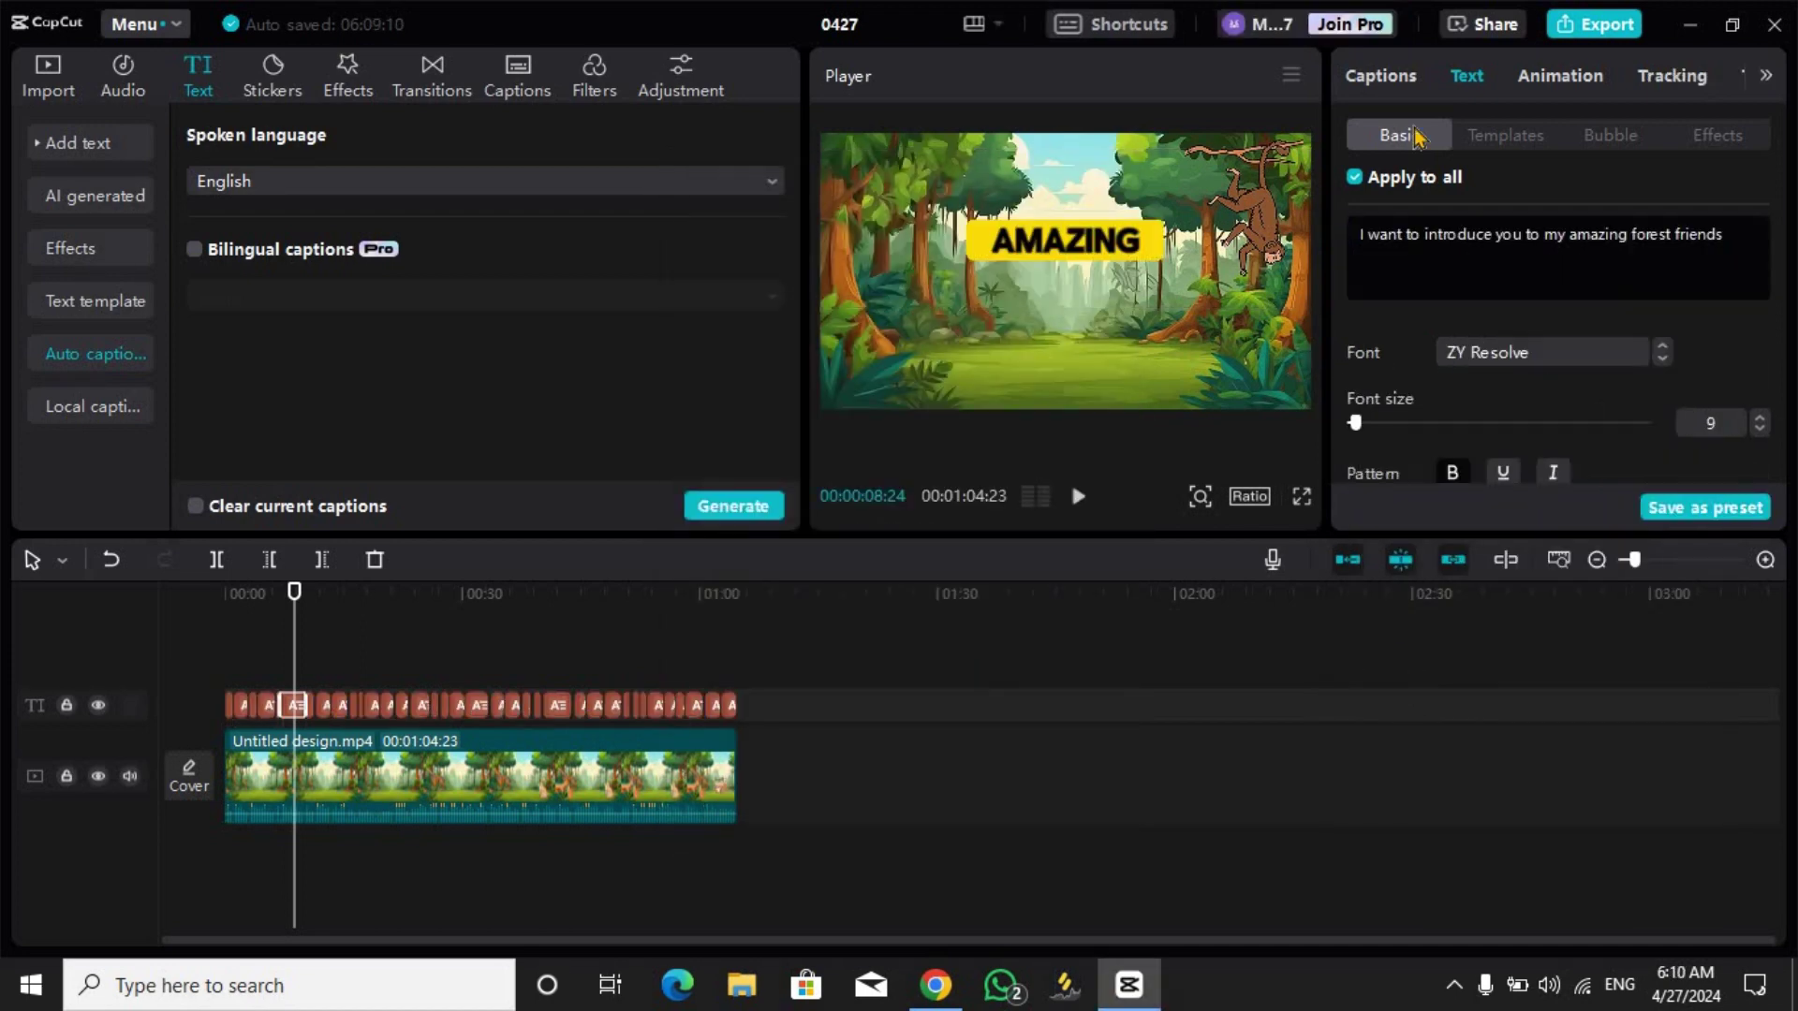
Try to export the video, look over the Pro materials in use, and return to the caption templates
left_click(1594, 23)
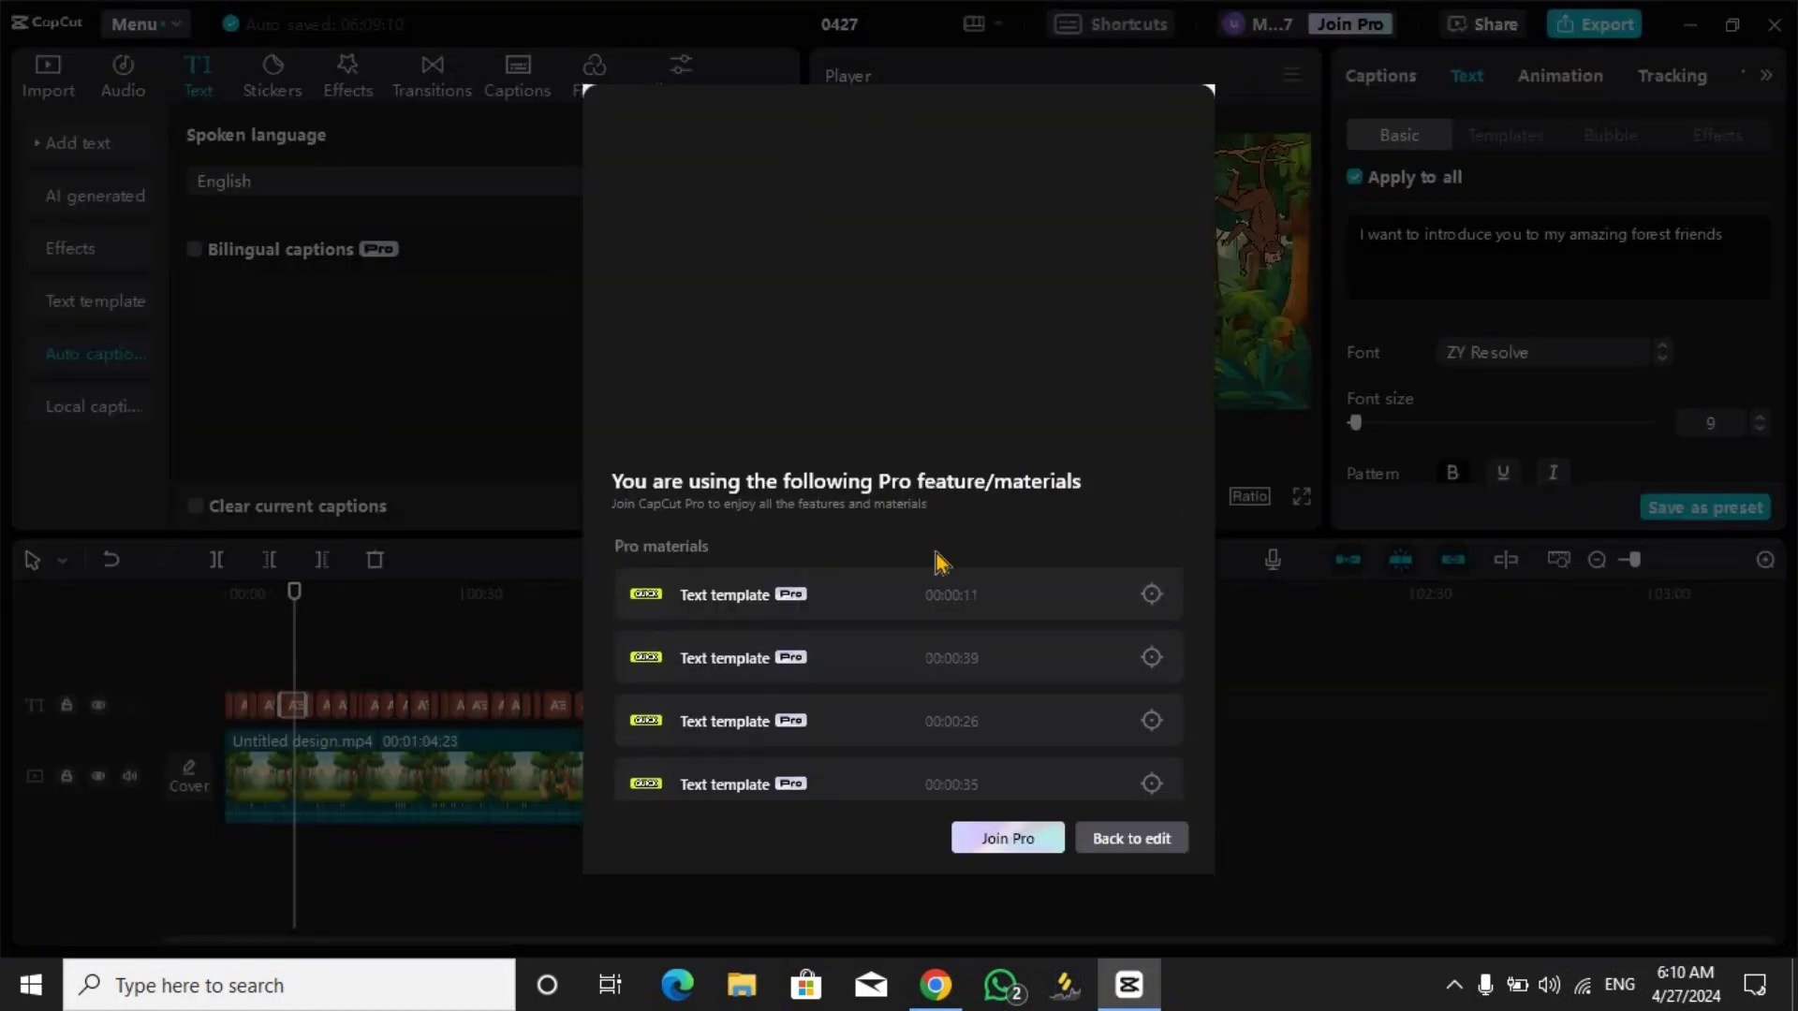
scroll(946, 686, "down", 4)
scroll(944, 670, "up", 4)
left_click(1008, 838)
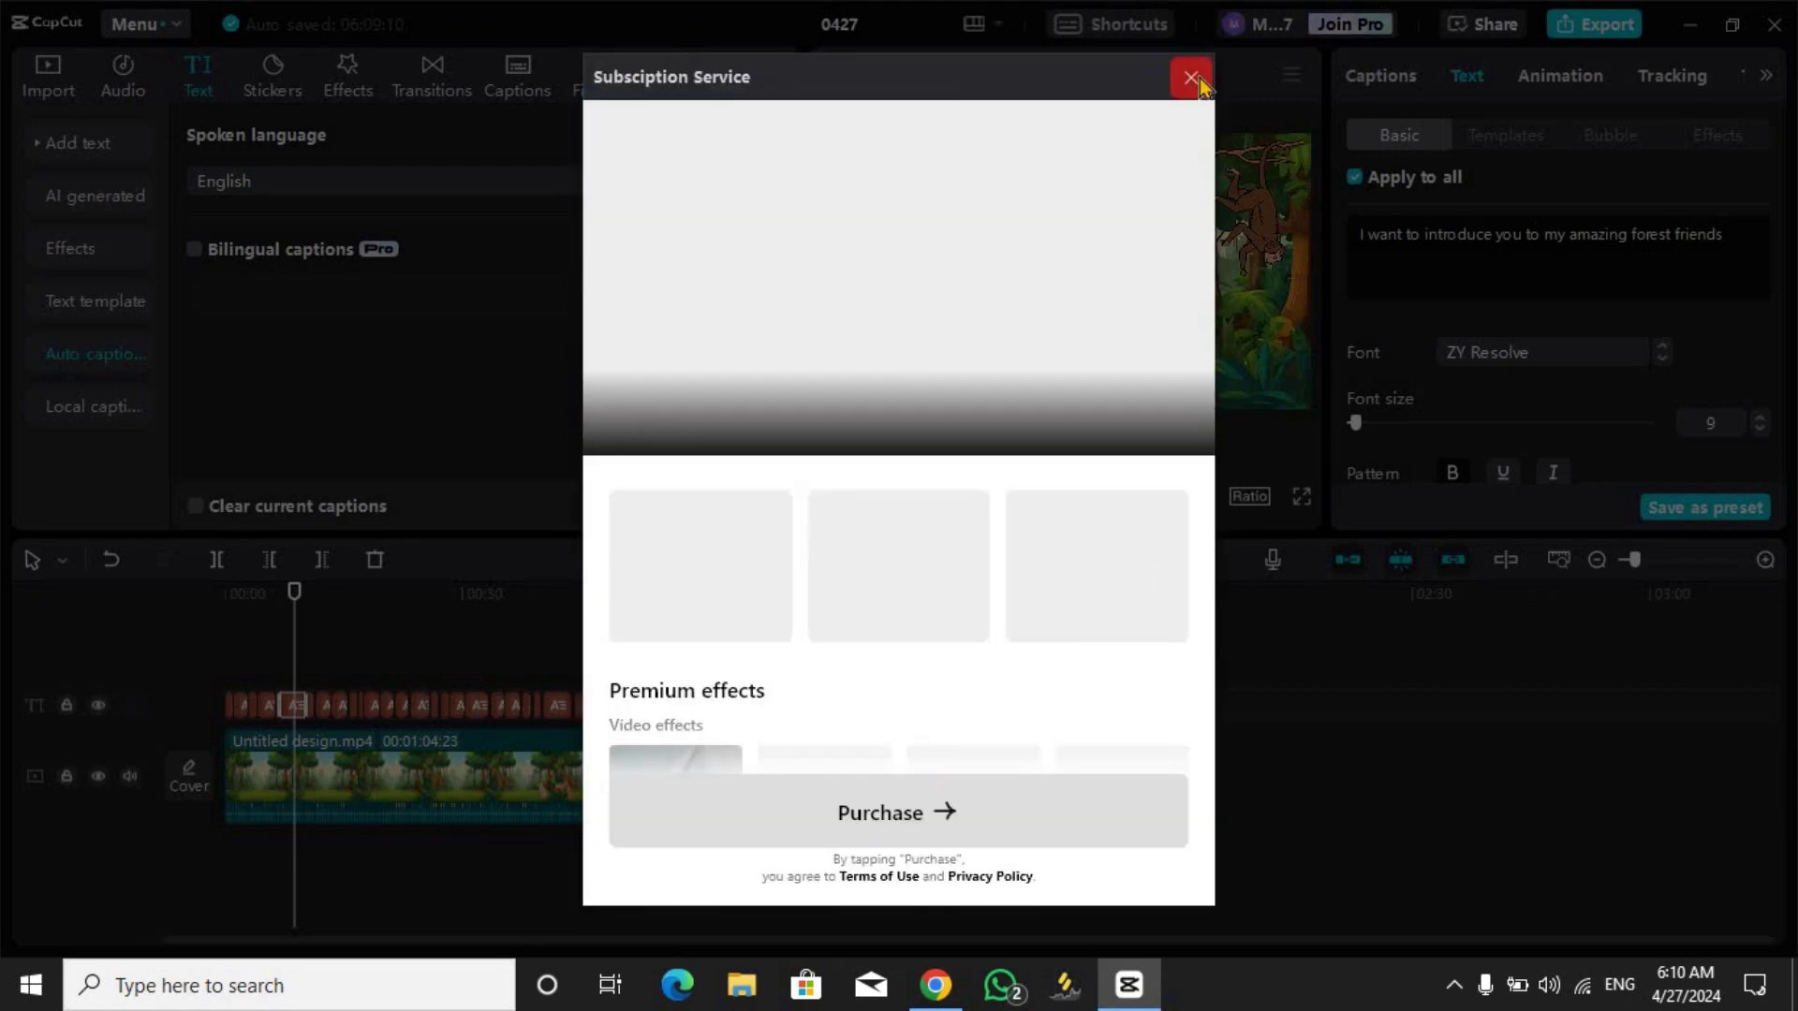
left_click(1190, 74)
left_click(1131, 838)
left_click(1507, 137)
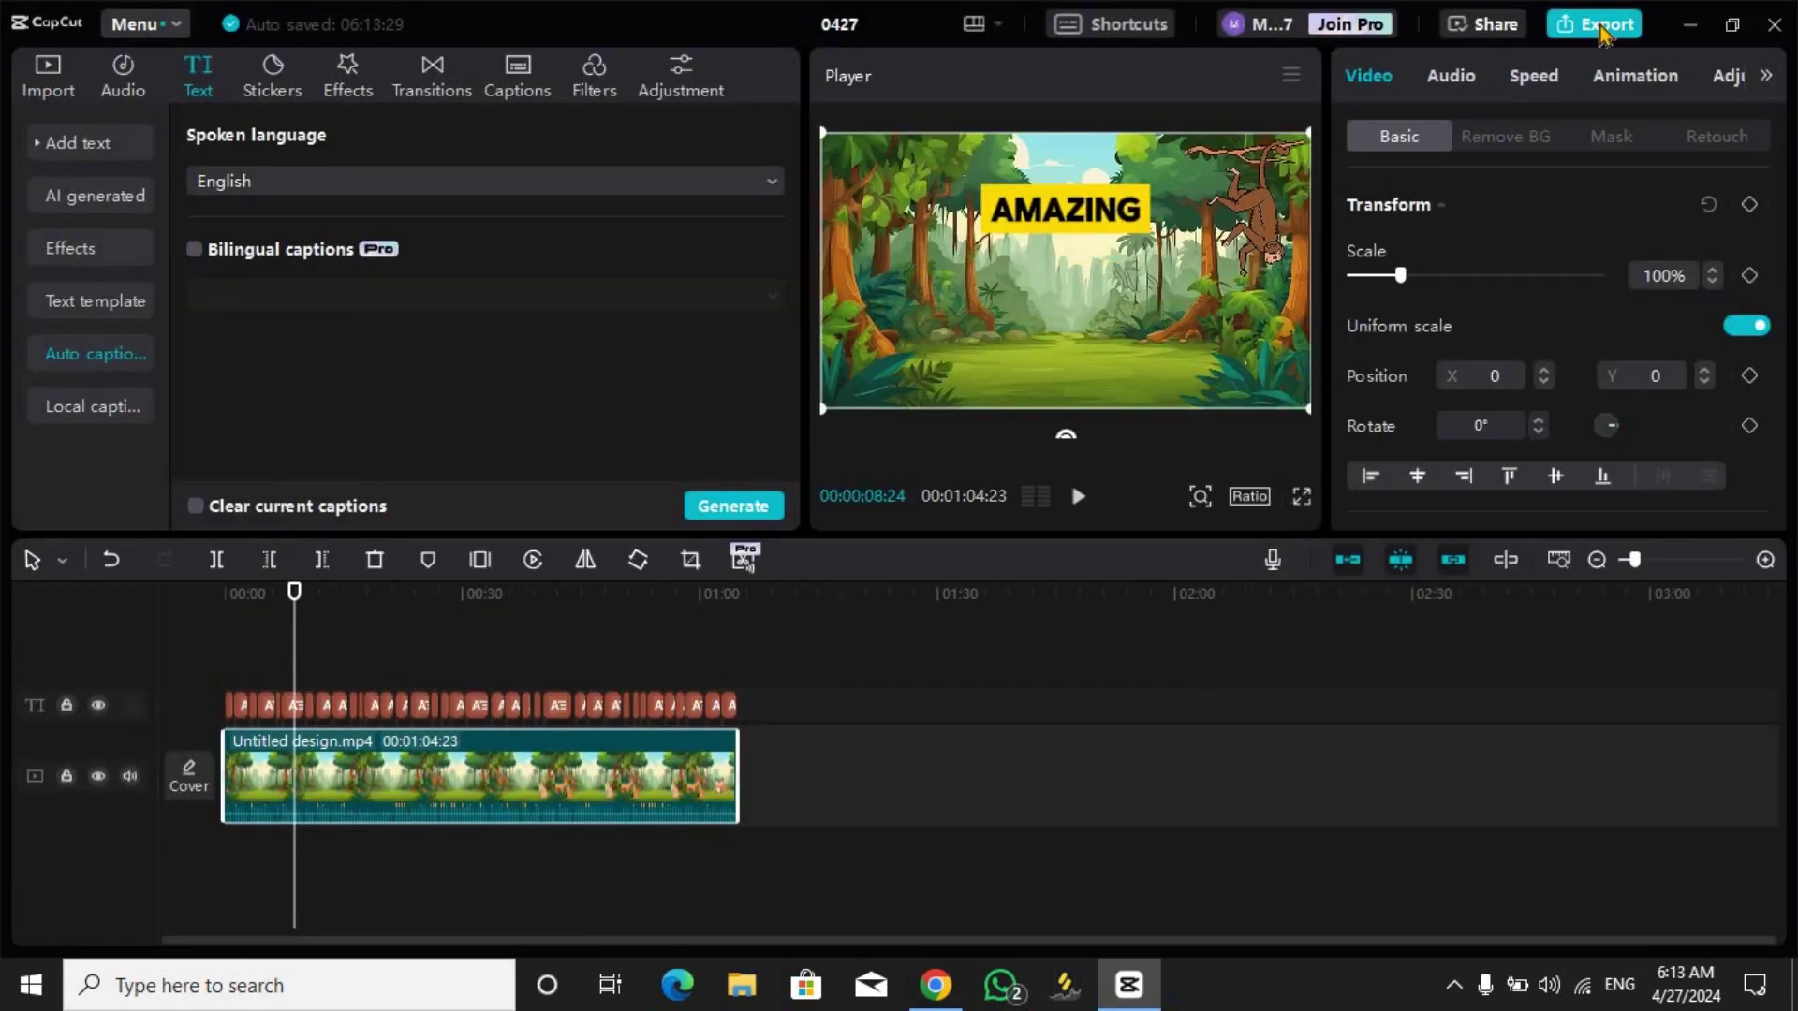
Export the video as 0427 in 1080P mp4 format at 30fps and skip sharing it
left_click(1594, 23)
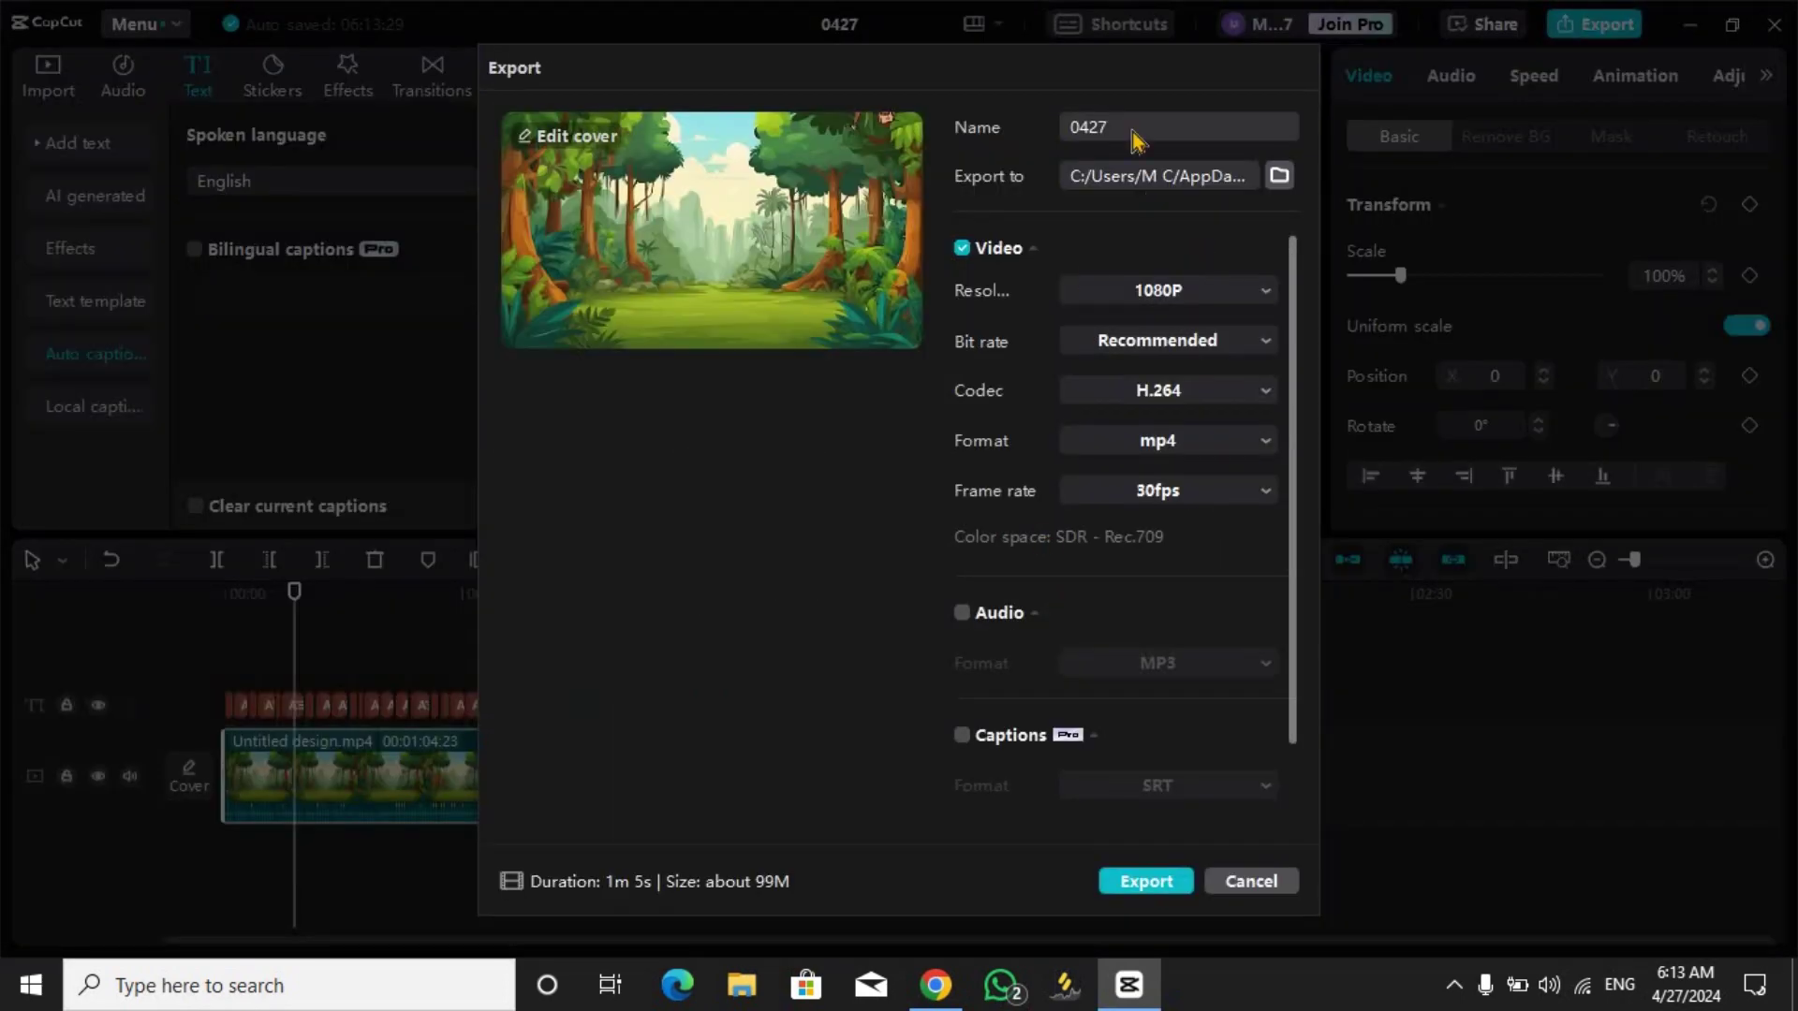
left_click(1148, 884)
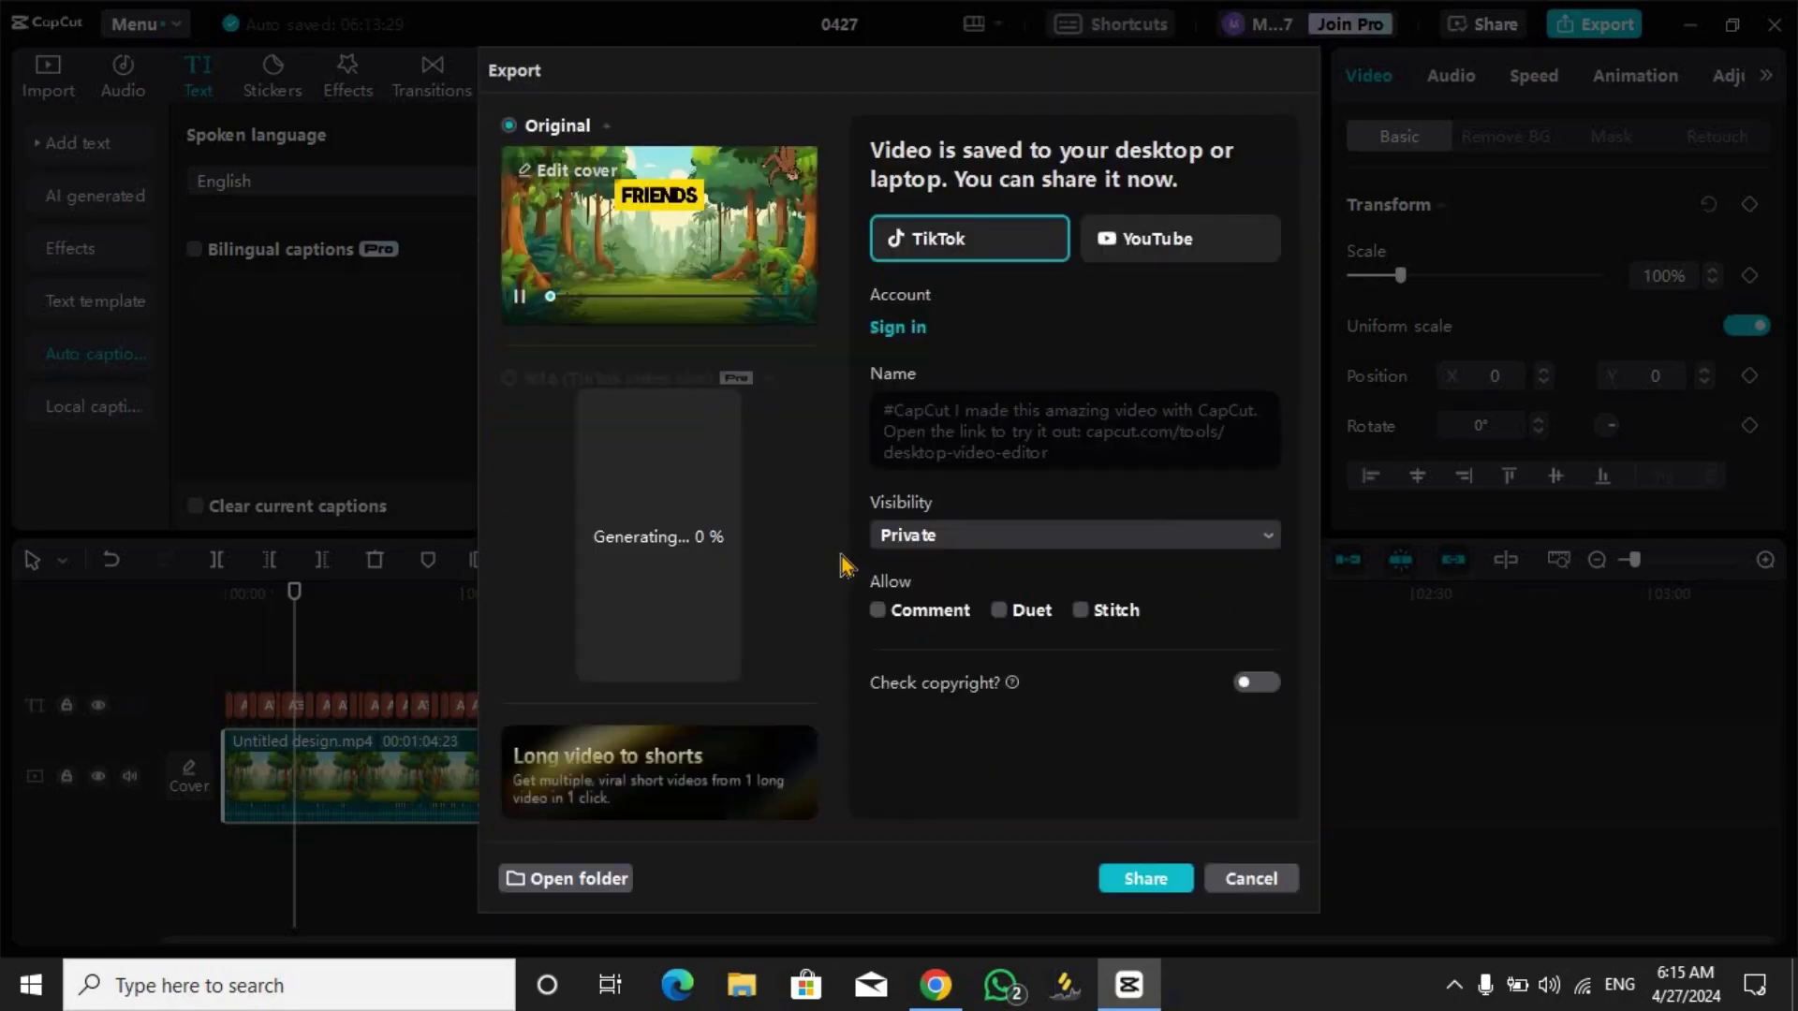
left_click(1251, 878)
Play the captioned video in full-screen preview
left_click(1302, 491)
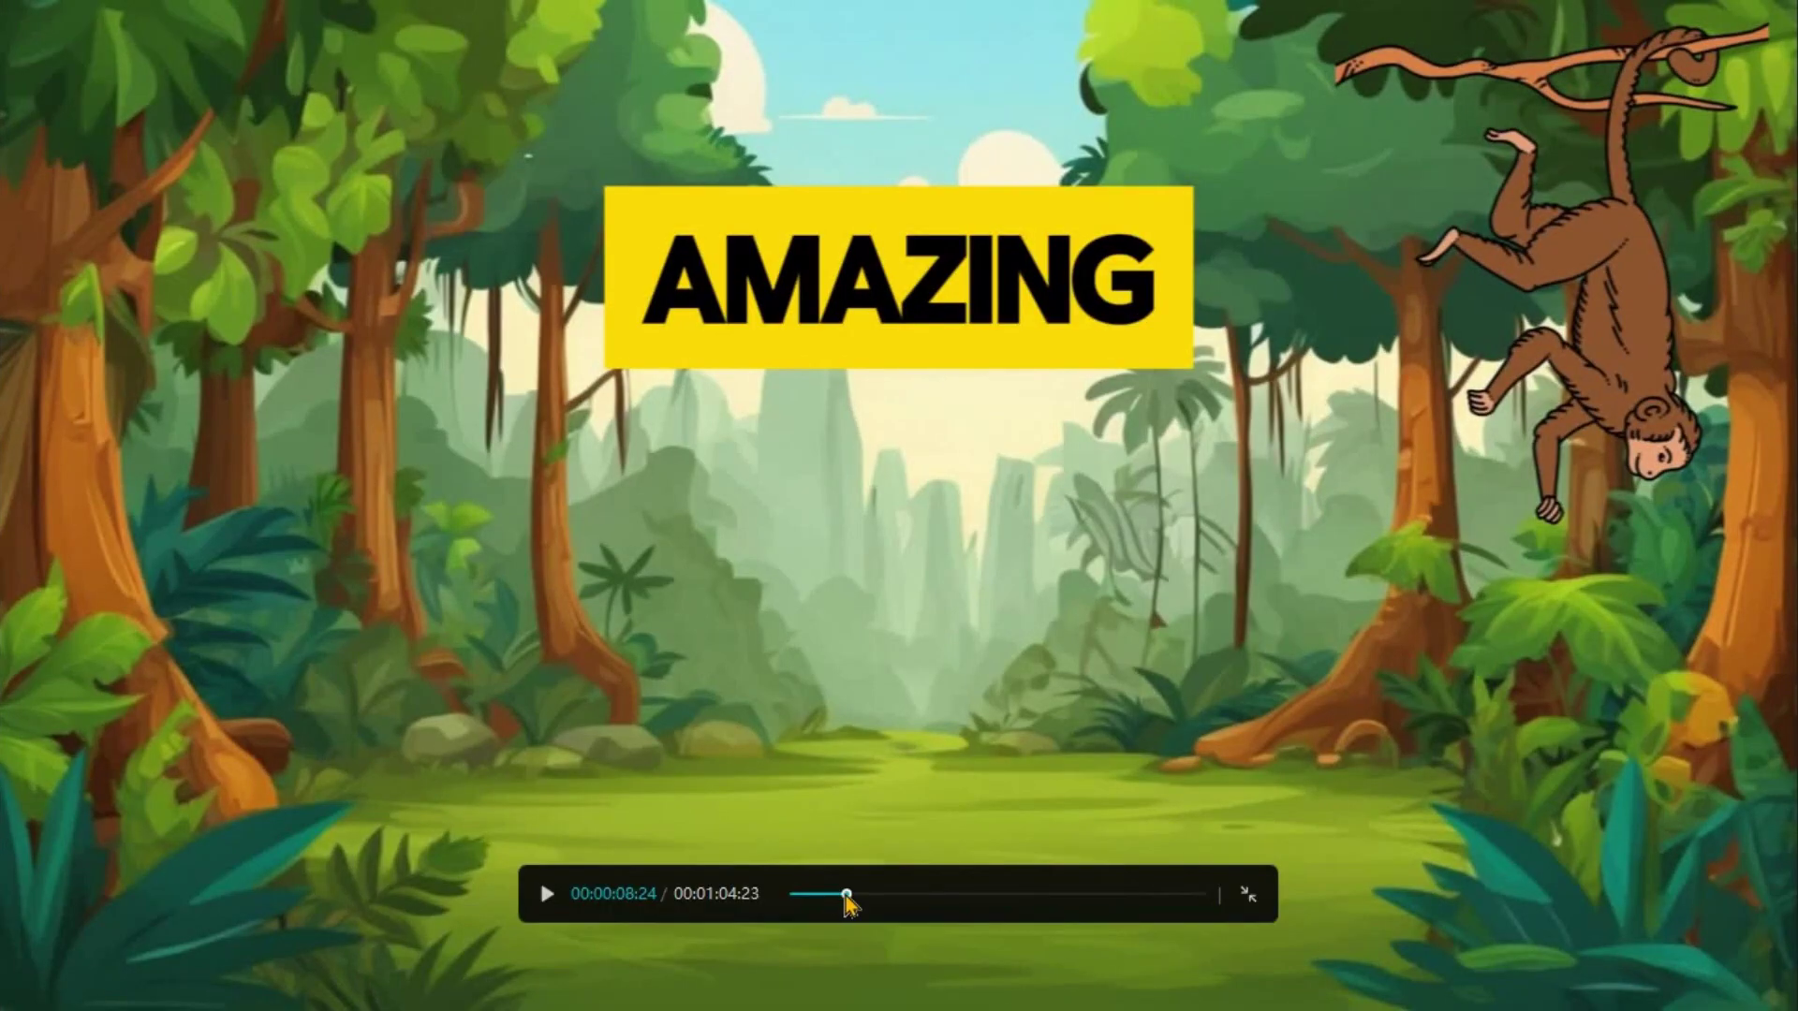
left_click(547, 895)
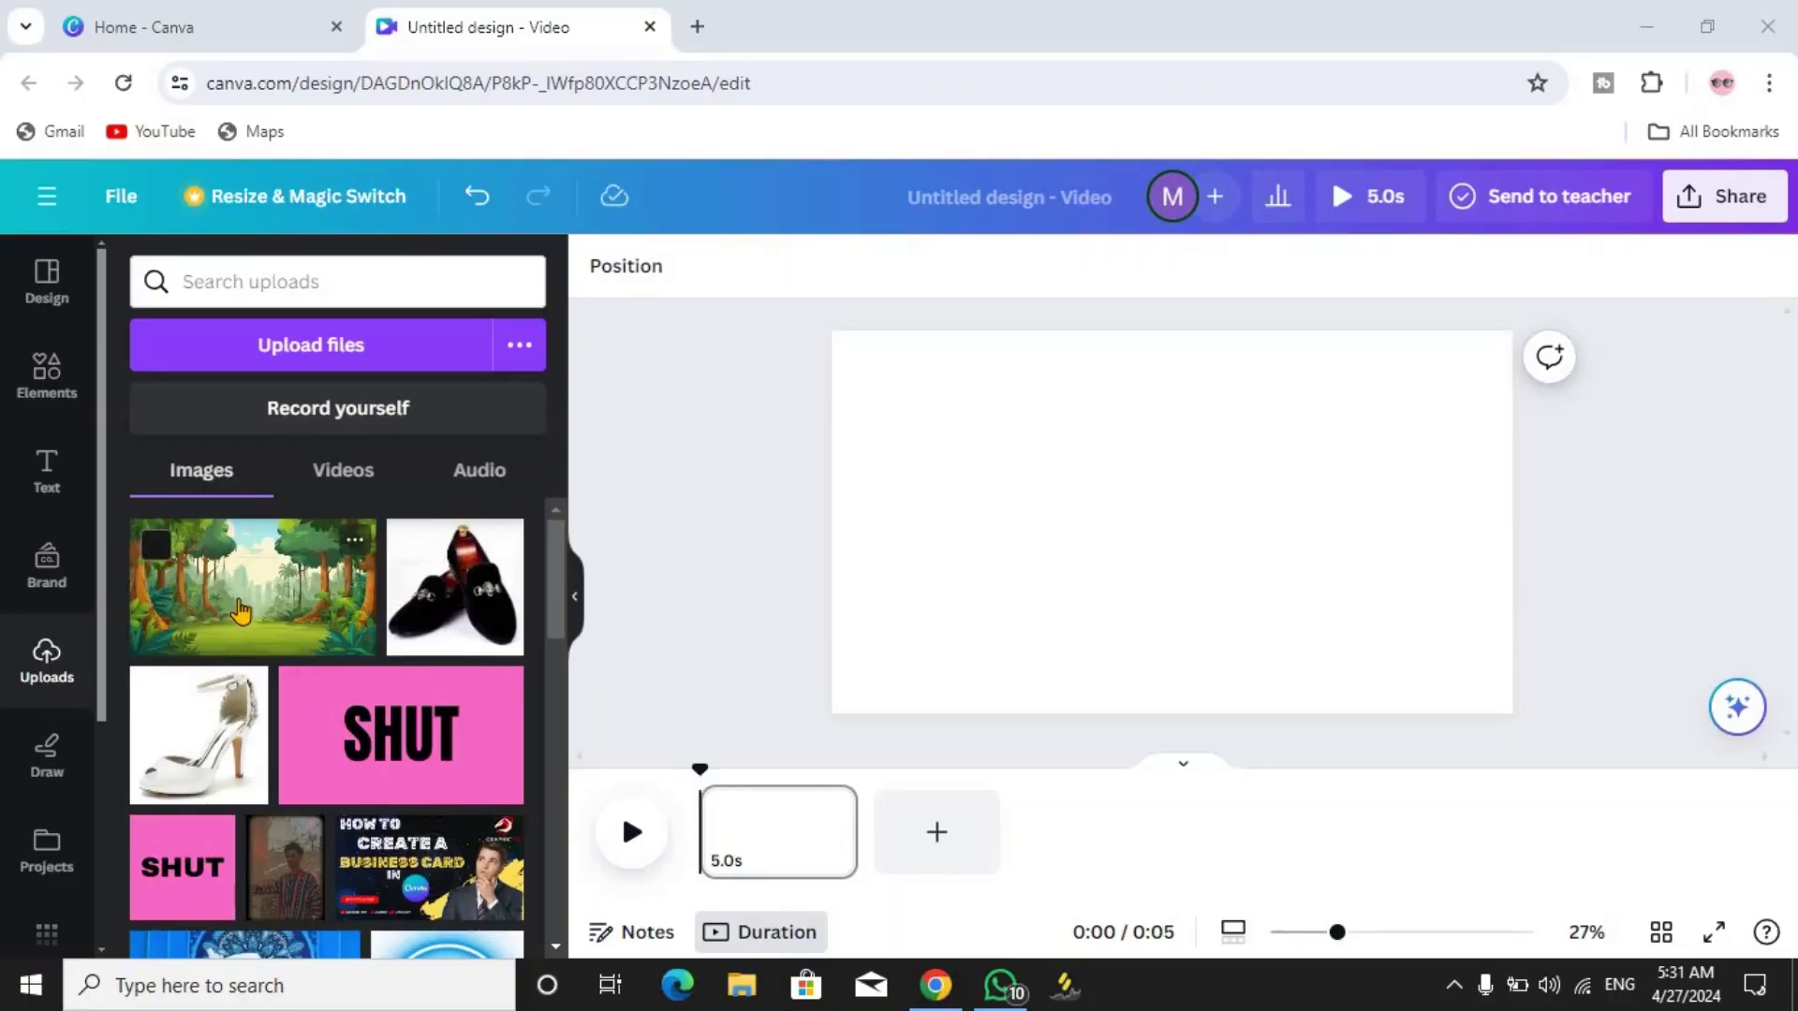
In the Canva video design, add the uploaded forest image and set it as the page background
left_click(241, 610)
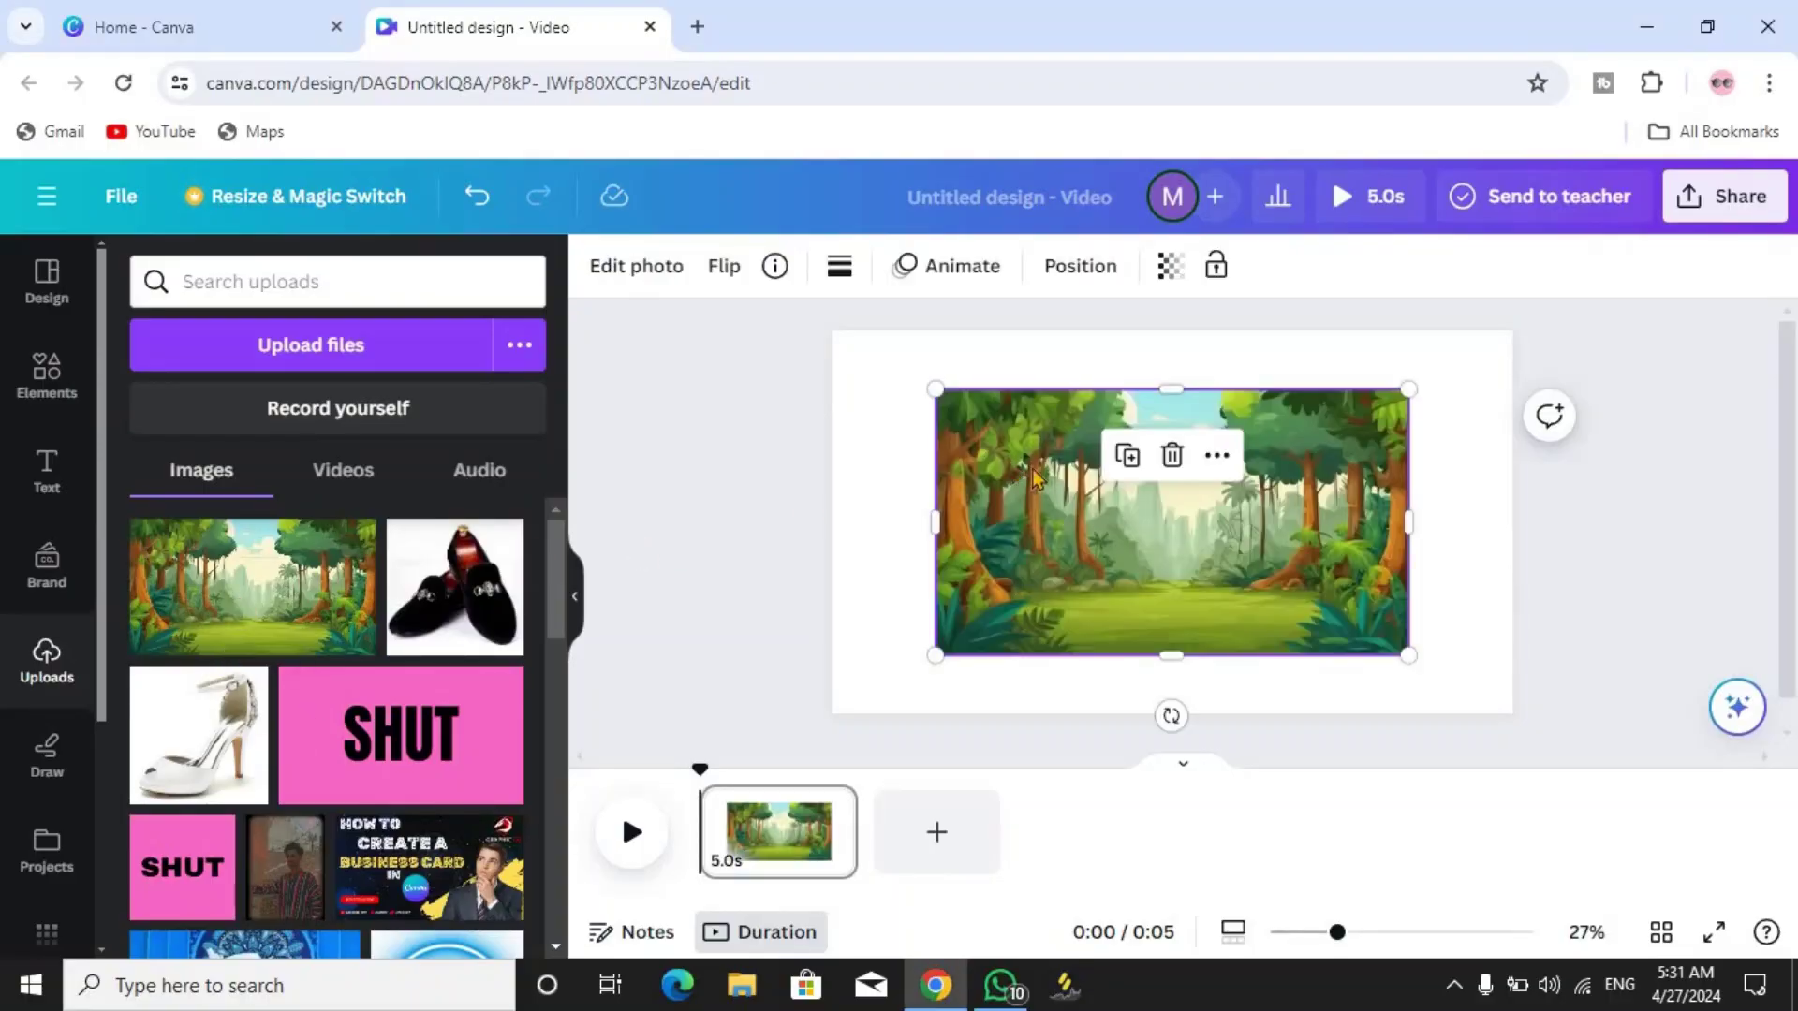
right_click(1067, 571)
left_click(1208, 855)
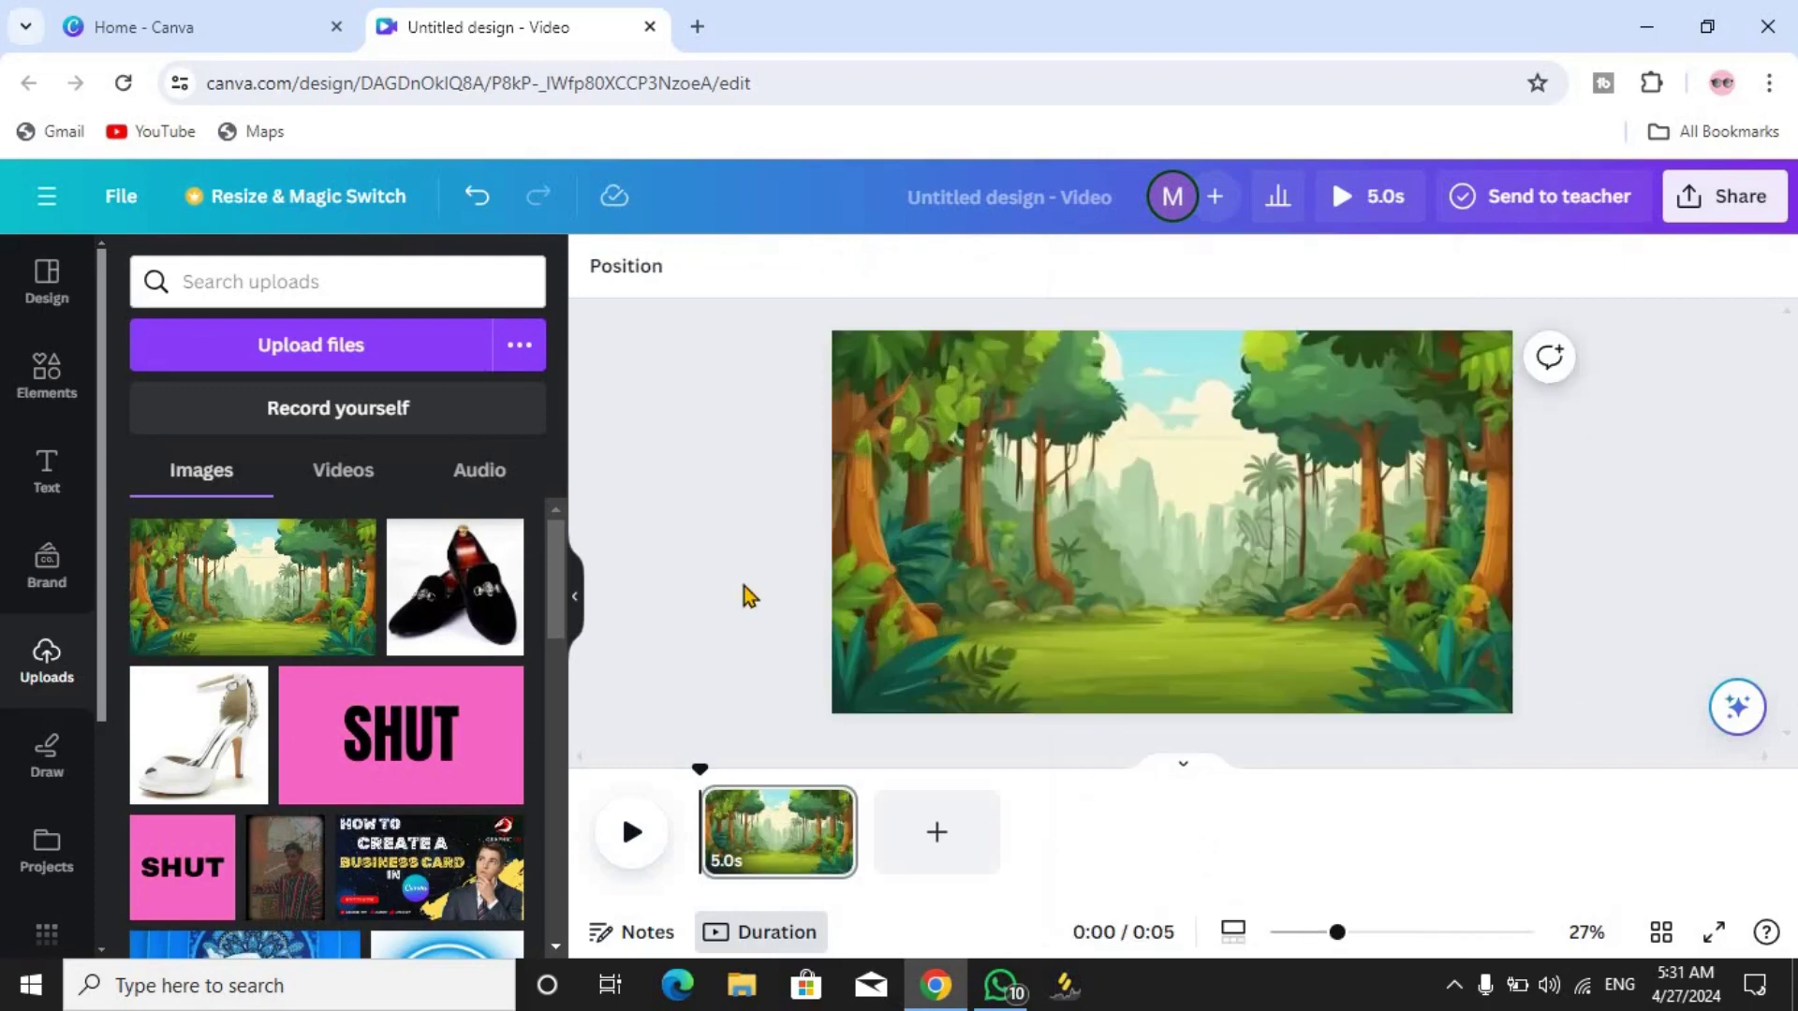
Search the elements for "monkey" and filter the results to animated ones
left_click(69, 363)
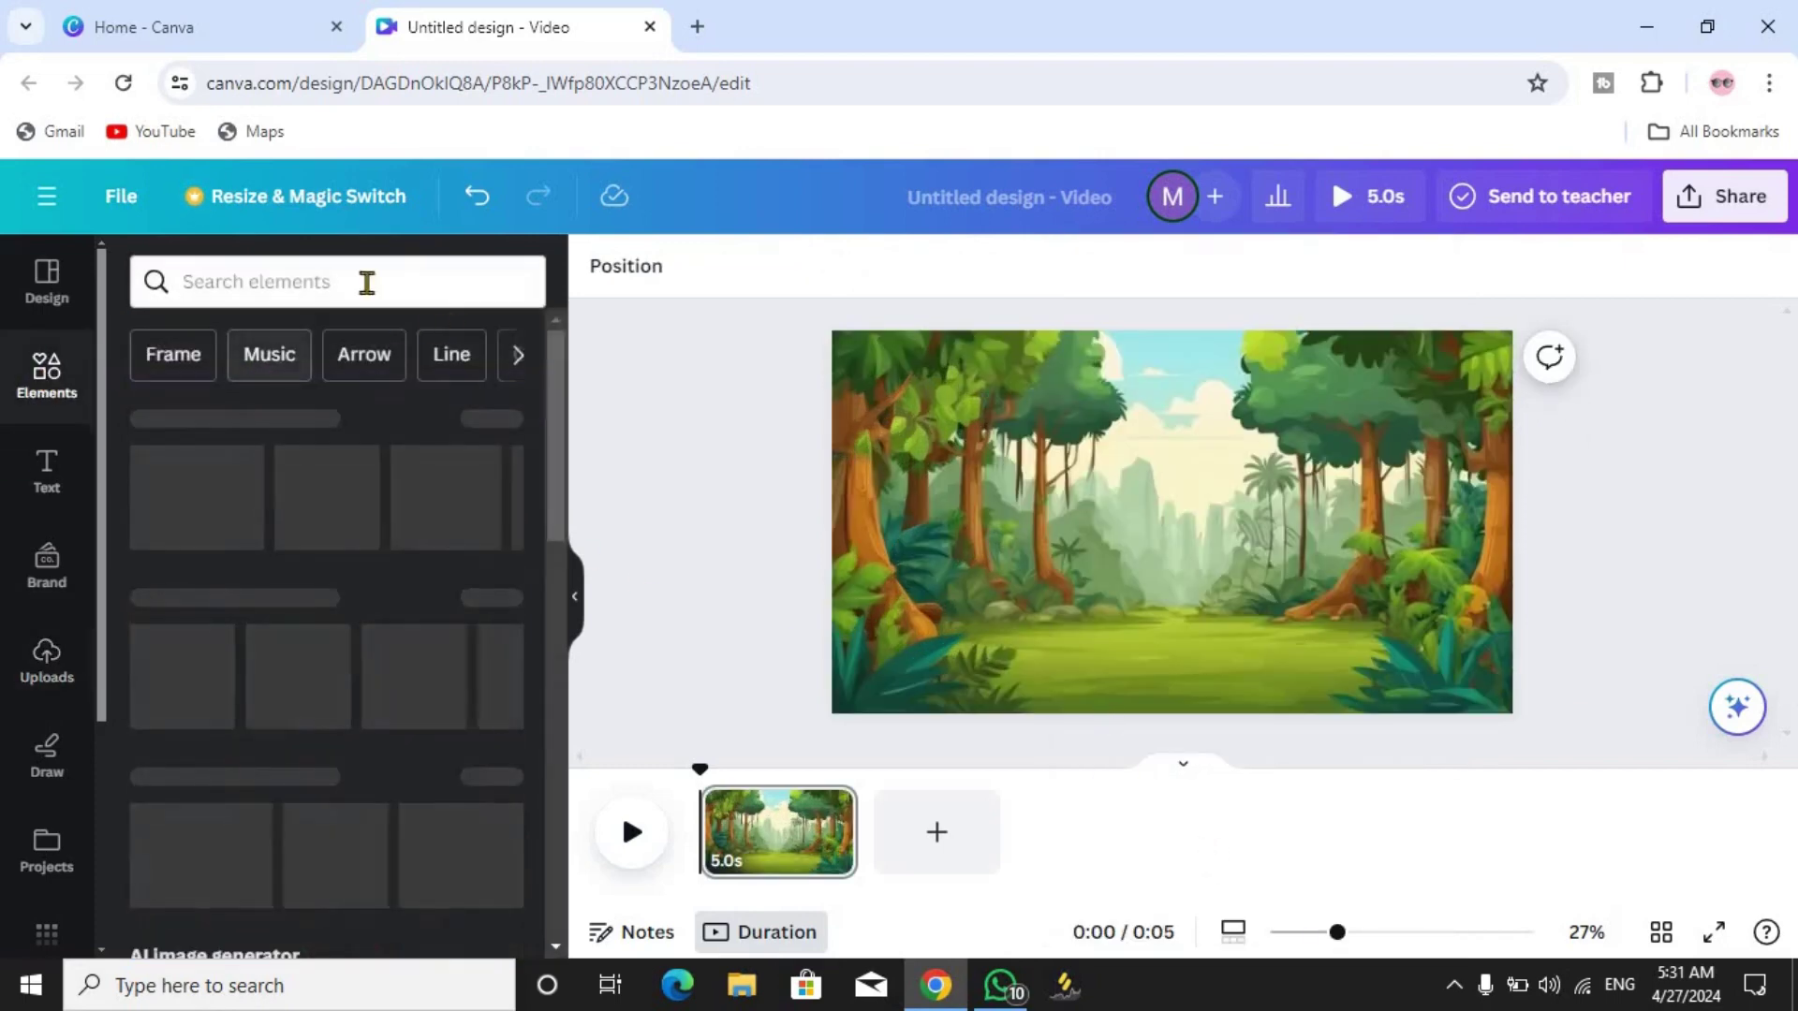
left_click(345, 282)
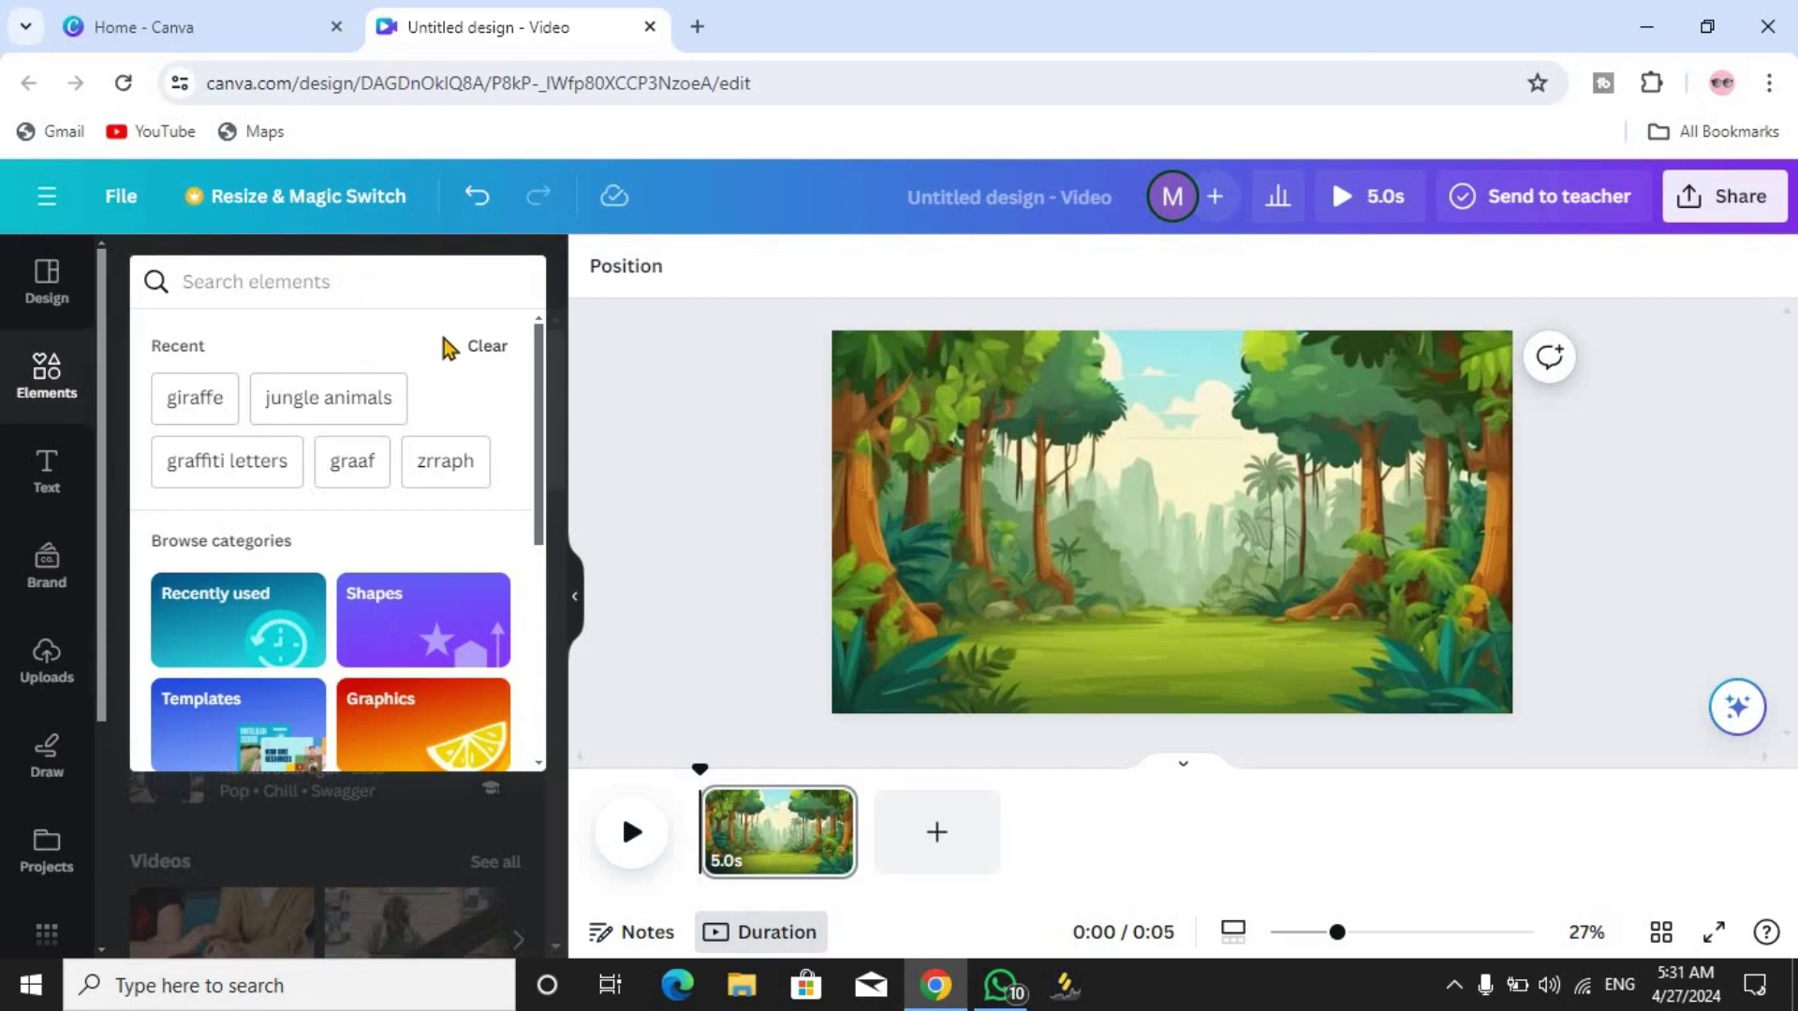
type("monkey")
key("Return")
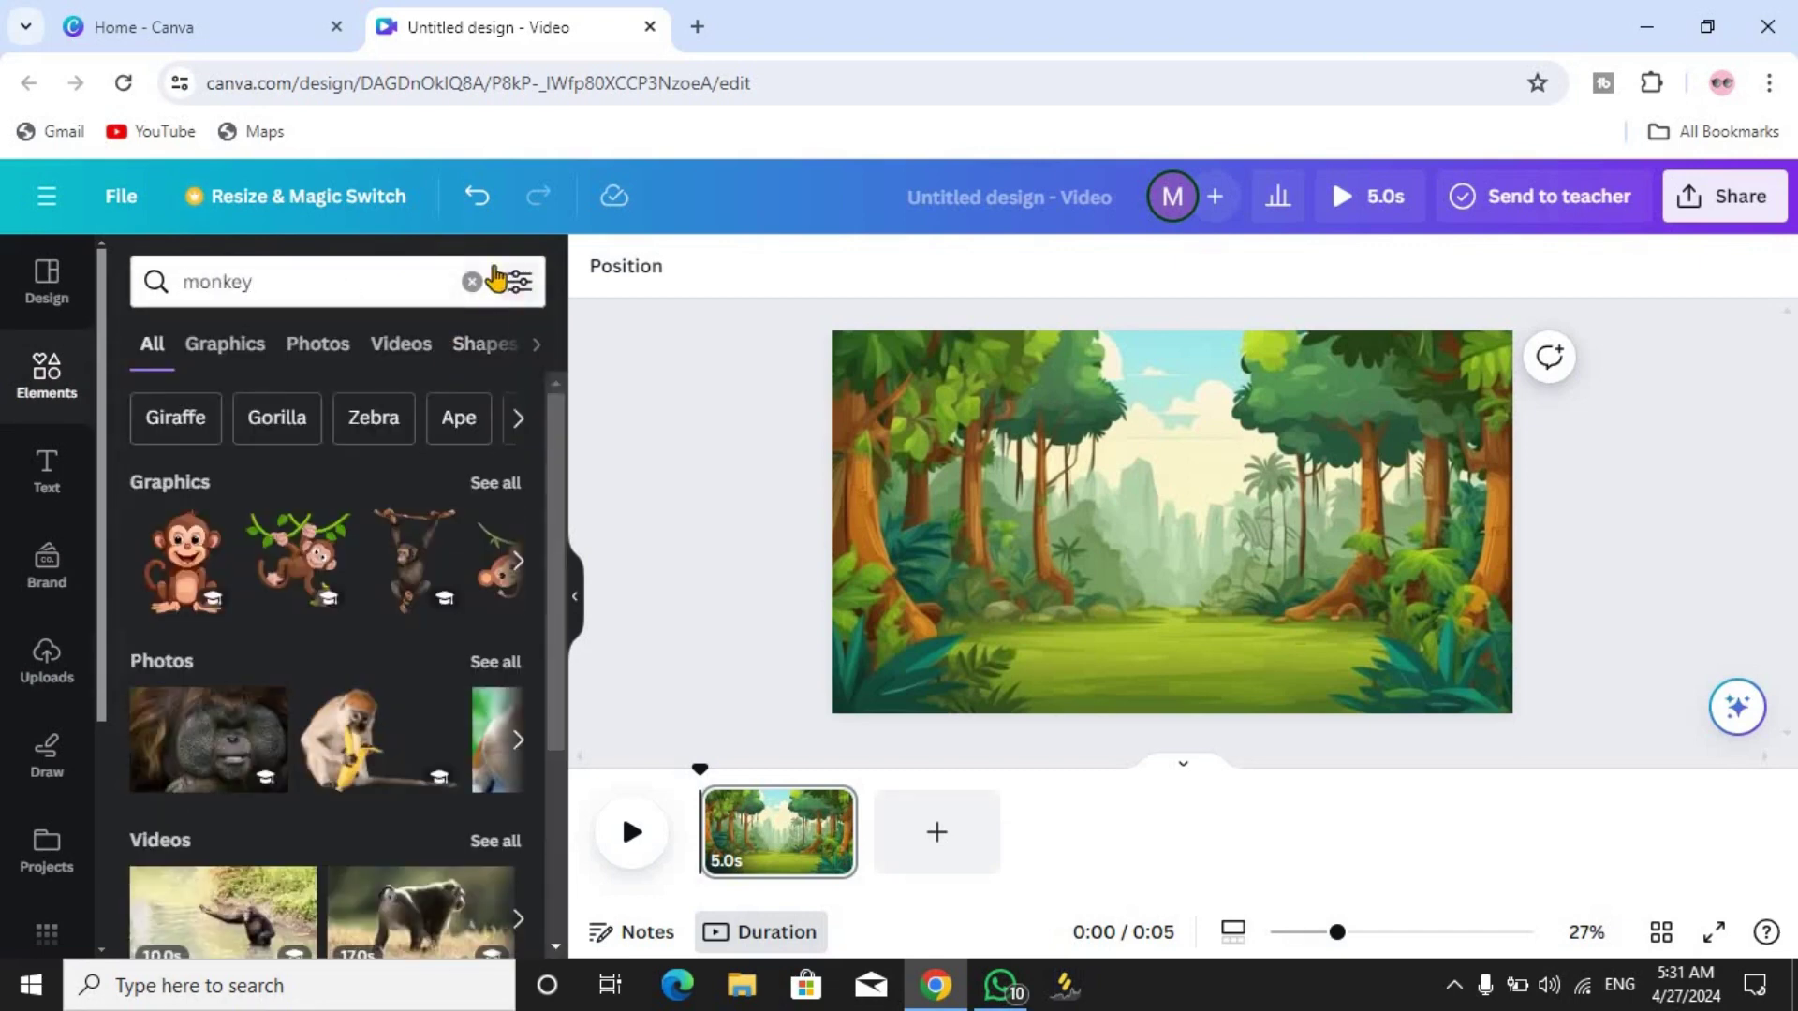
left_click(518, 282)
scroll(458, 553, "down", 5)
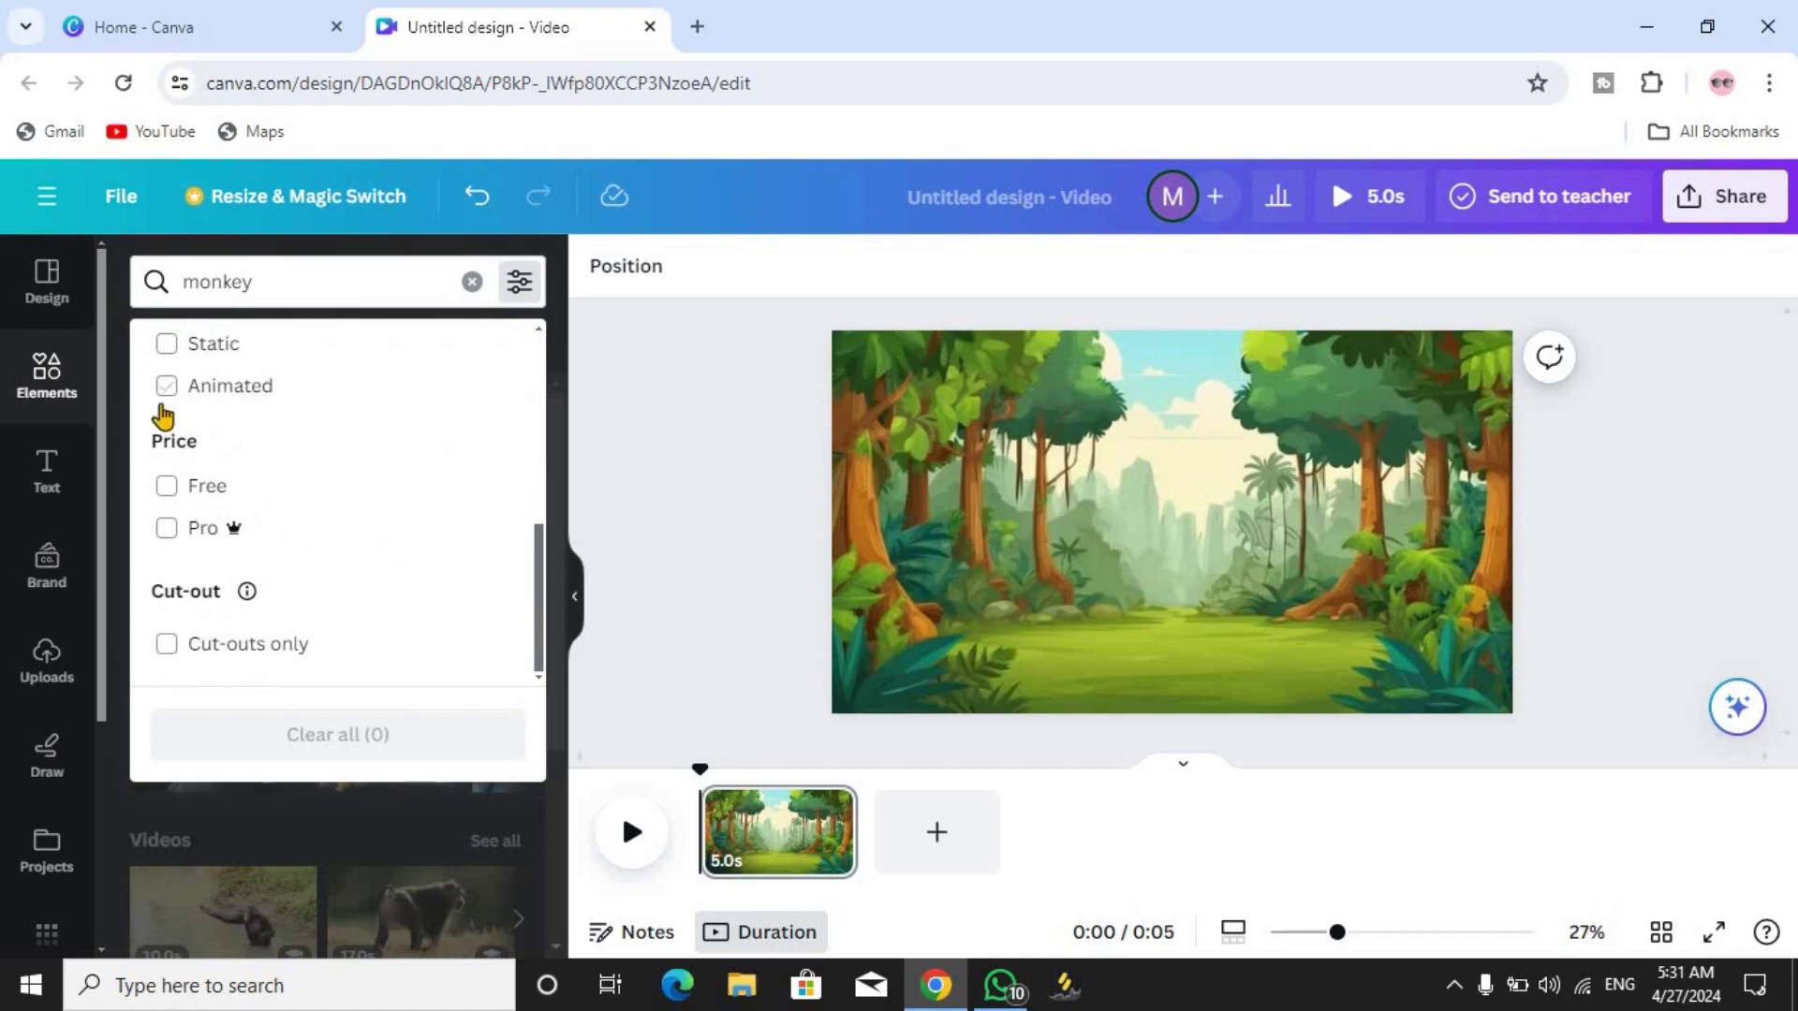
left_click(214, 393)
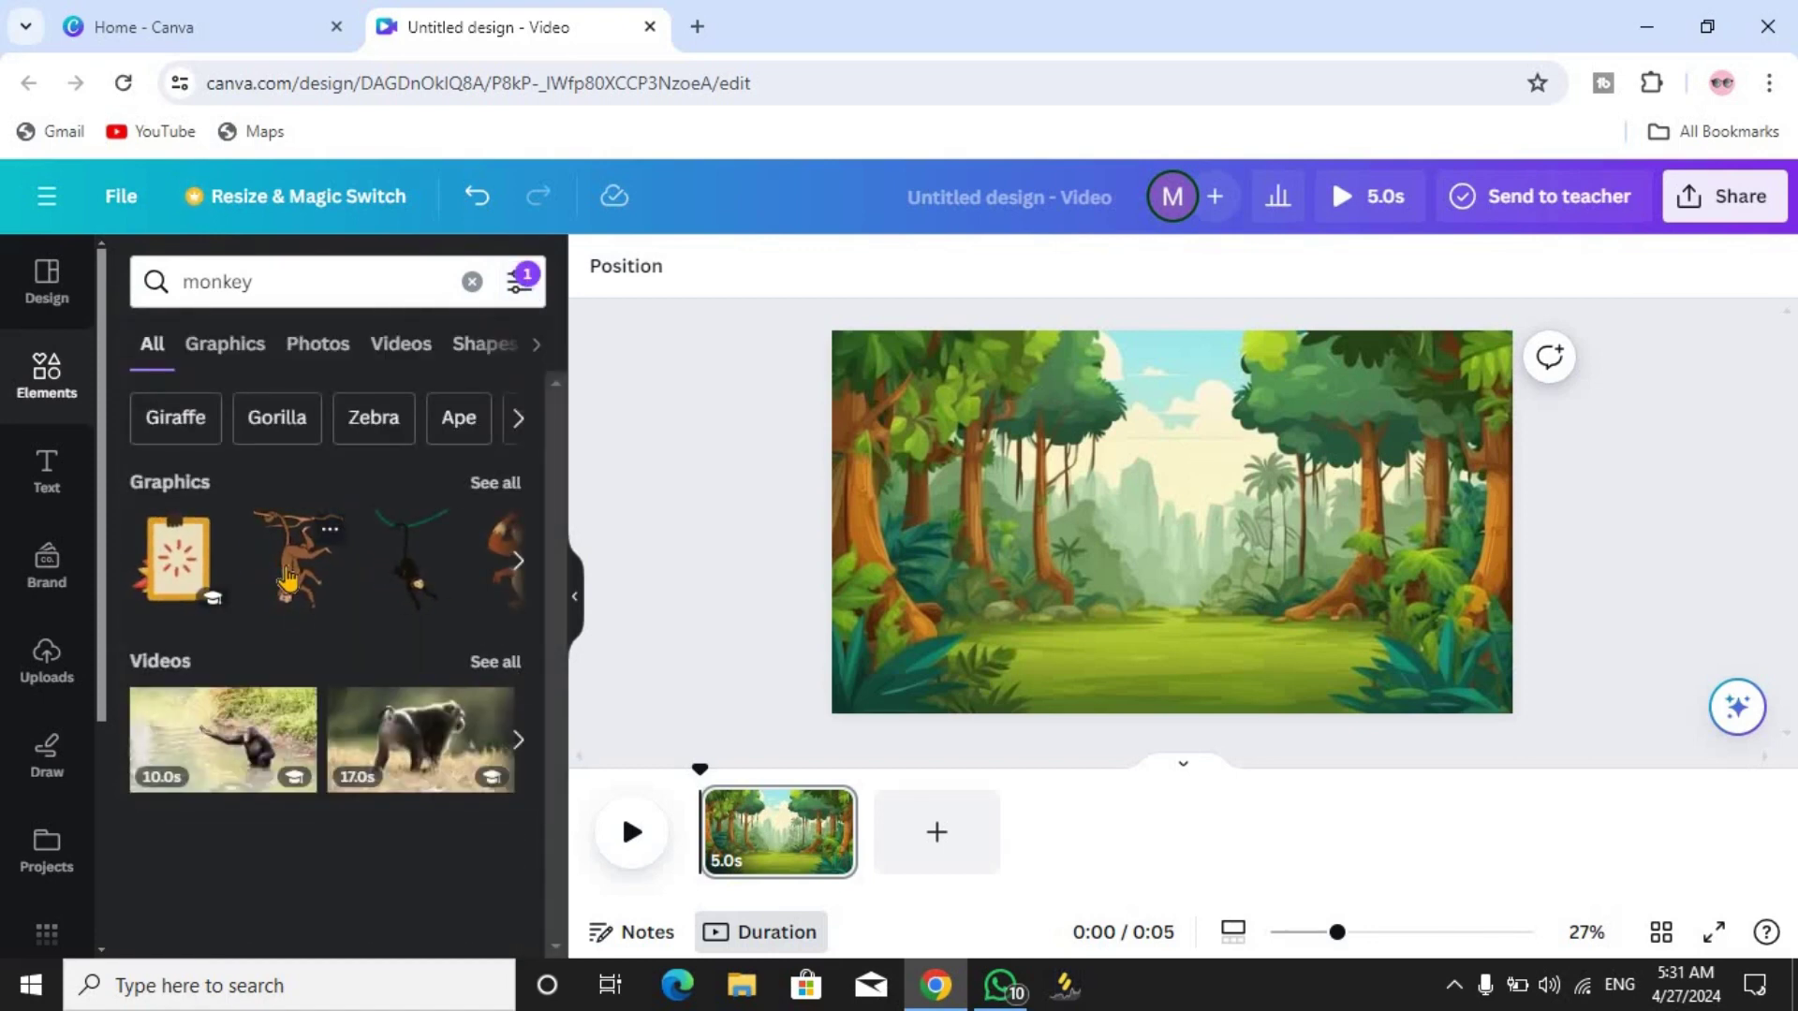
Add the brown monkey hanging from a branch, scaled down and flipped horizontally, mostly above the page's upper-right corner
left_click(295, 554)
left_click_drag(1042, 368, 1137, 480)
left_click(672, 267)
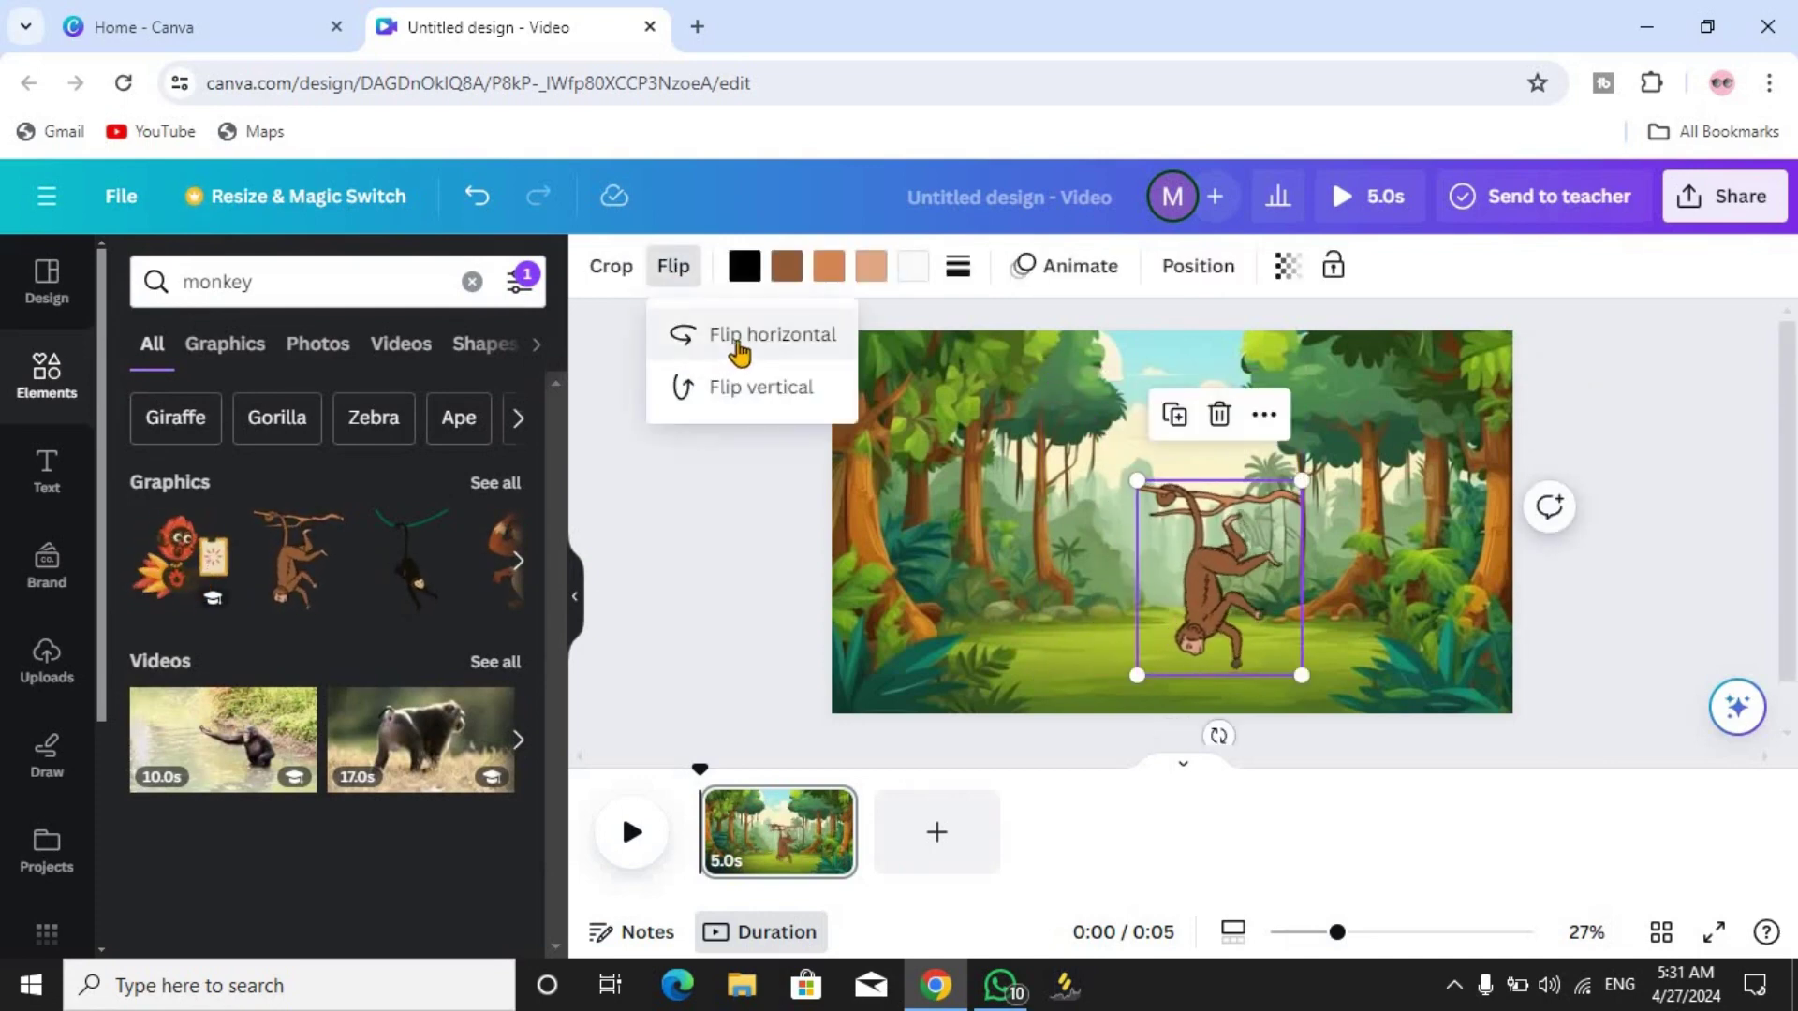
left_click(740, 343)
left_click_drag(1239, 591, 1449, 284)
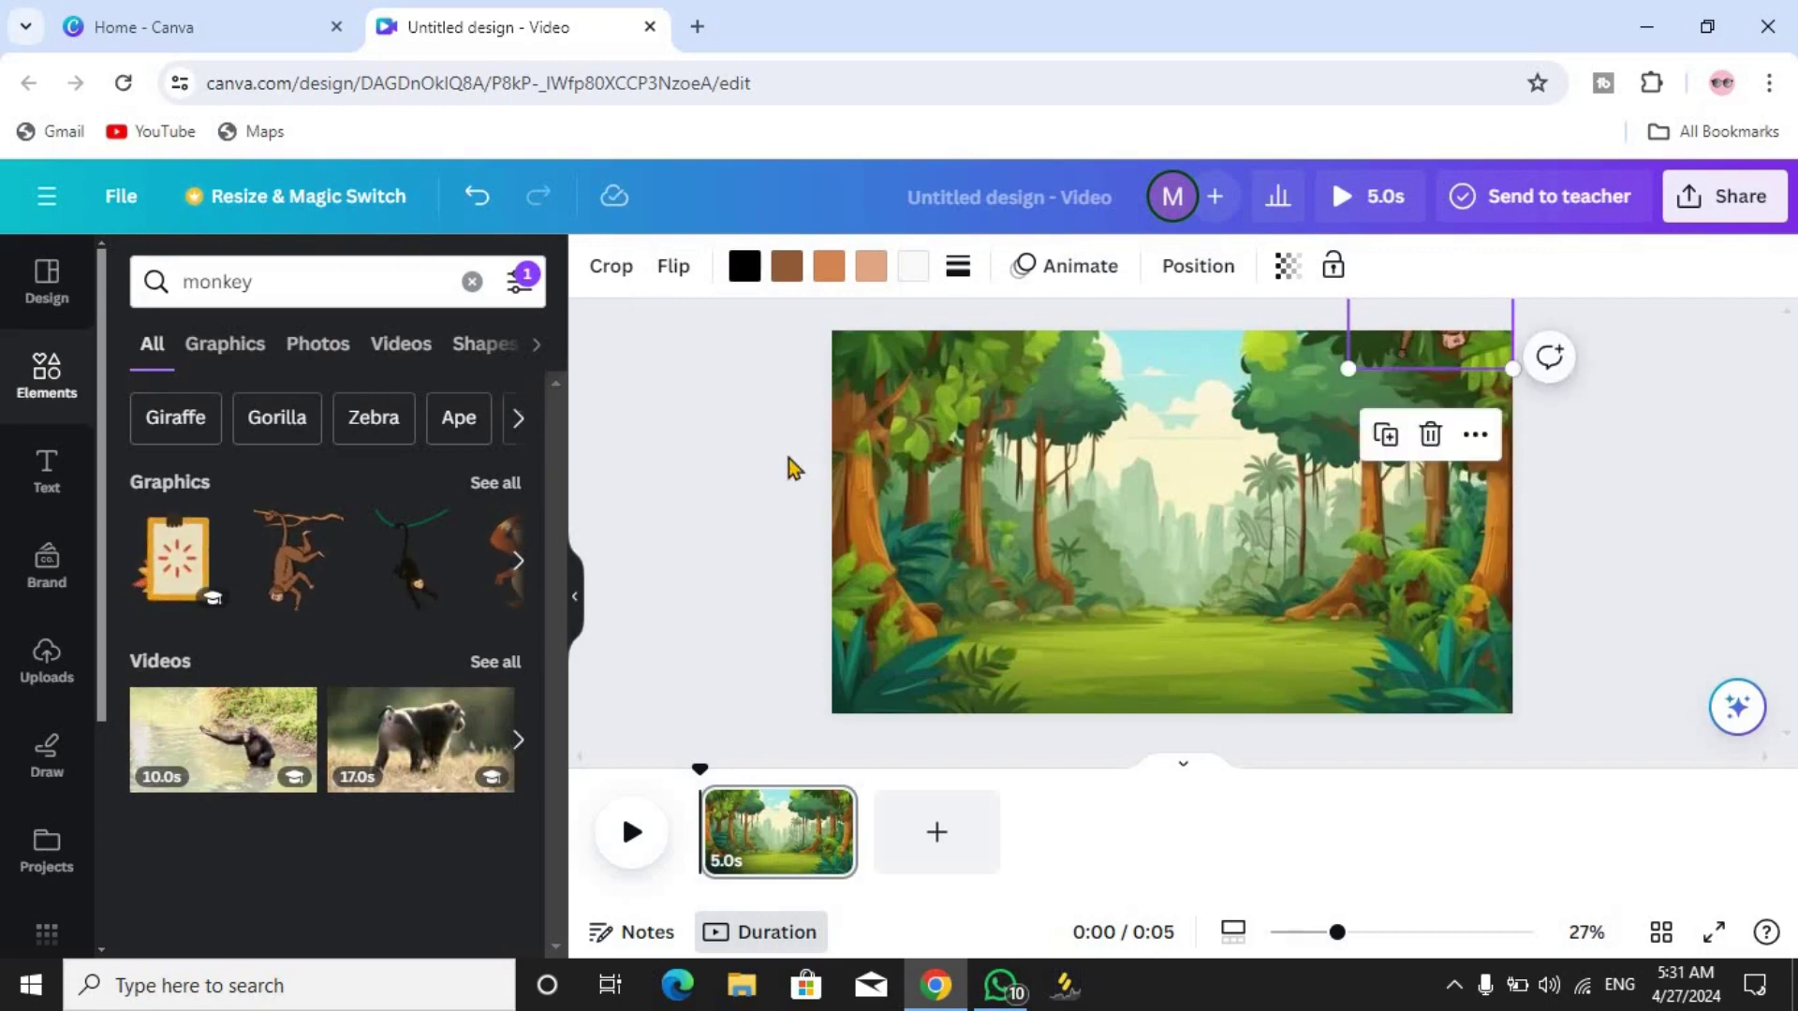
Create a custom animation that moves the monkey down into the page's upper-right area, and play it back
left_click(1063, 272)
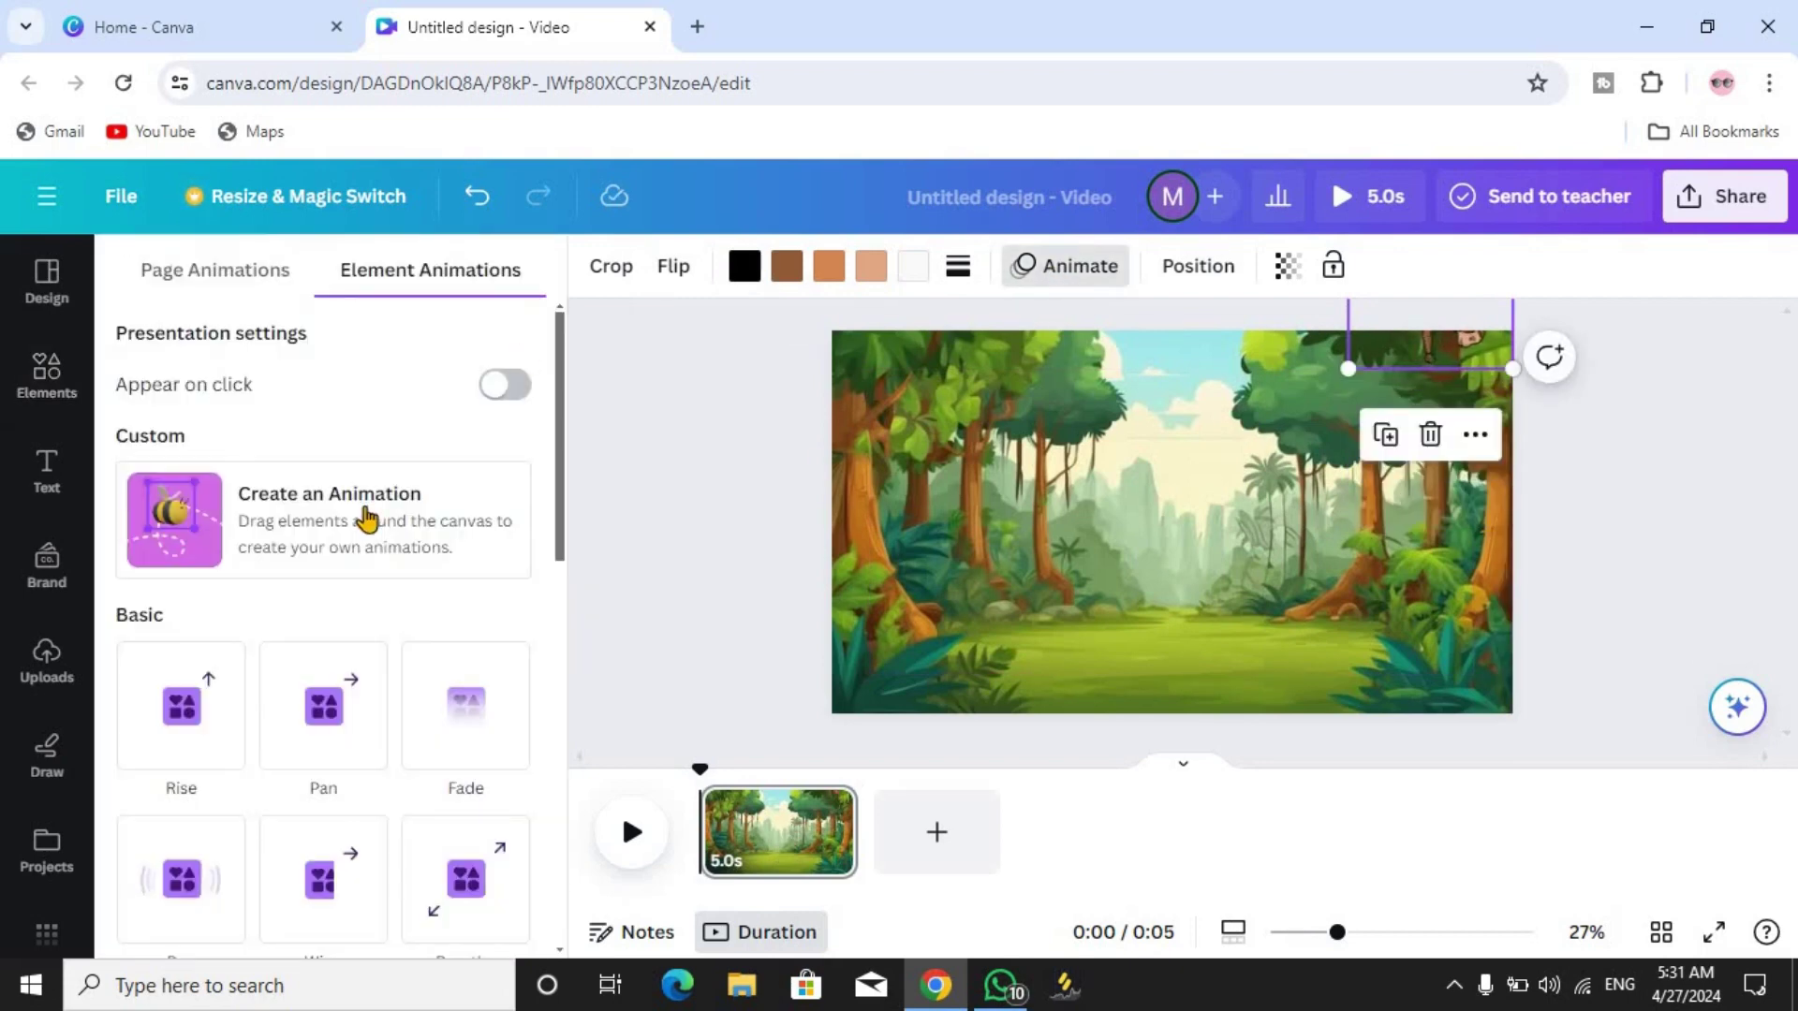
left_click(350, 521)
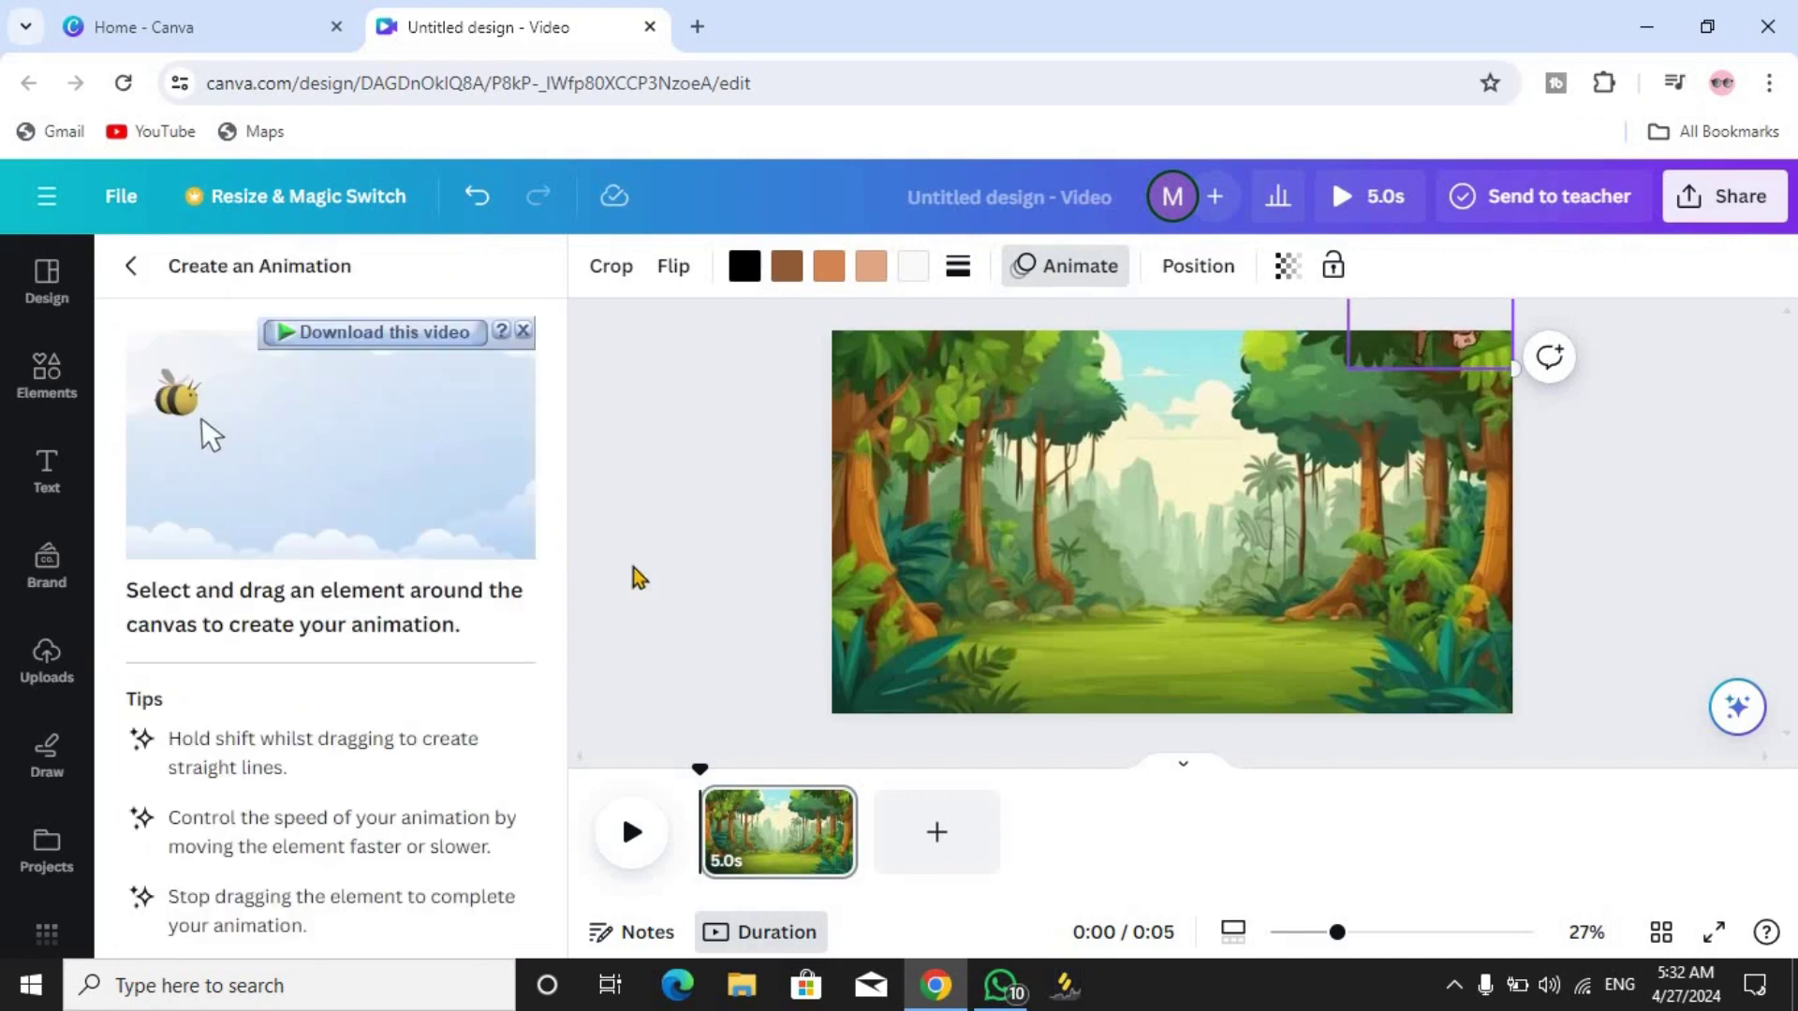
left_click_drag(1447, 317, 1423, 466)
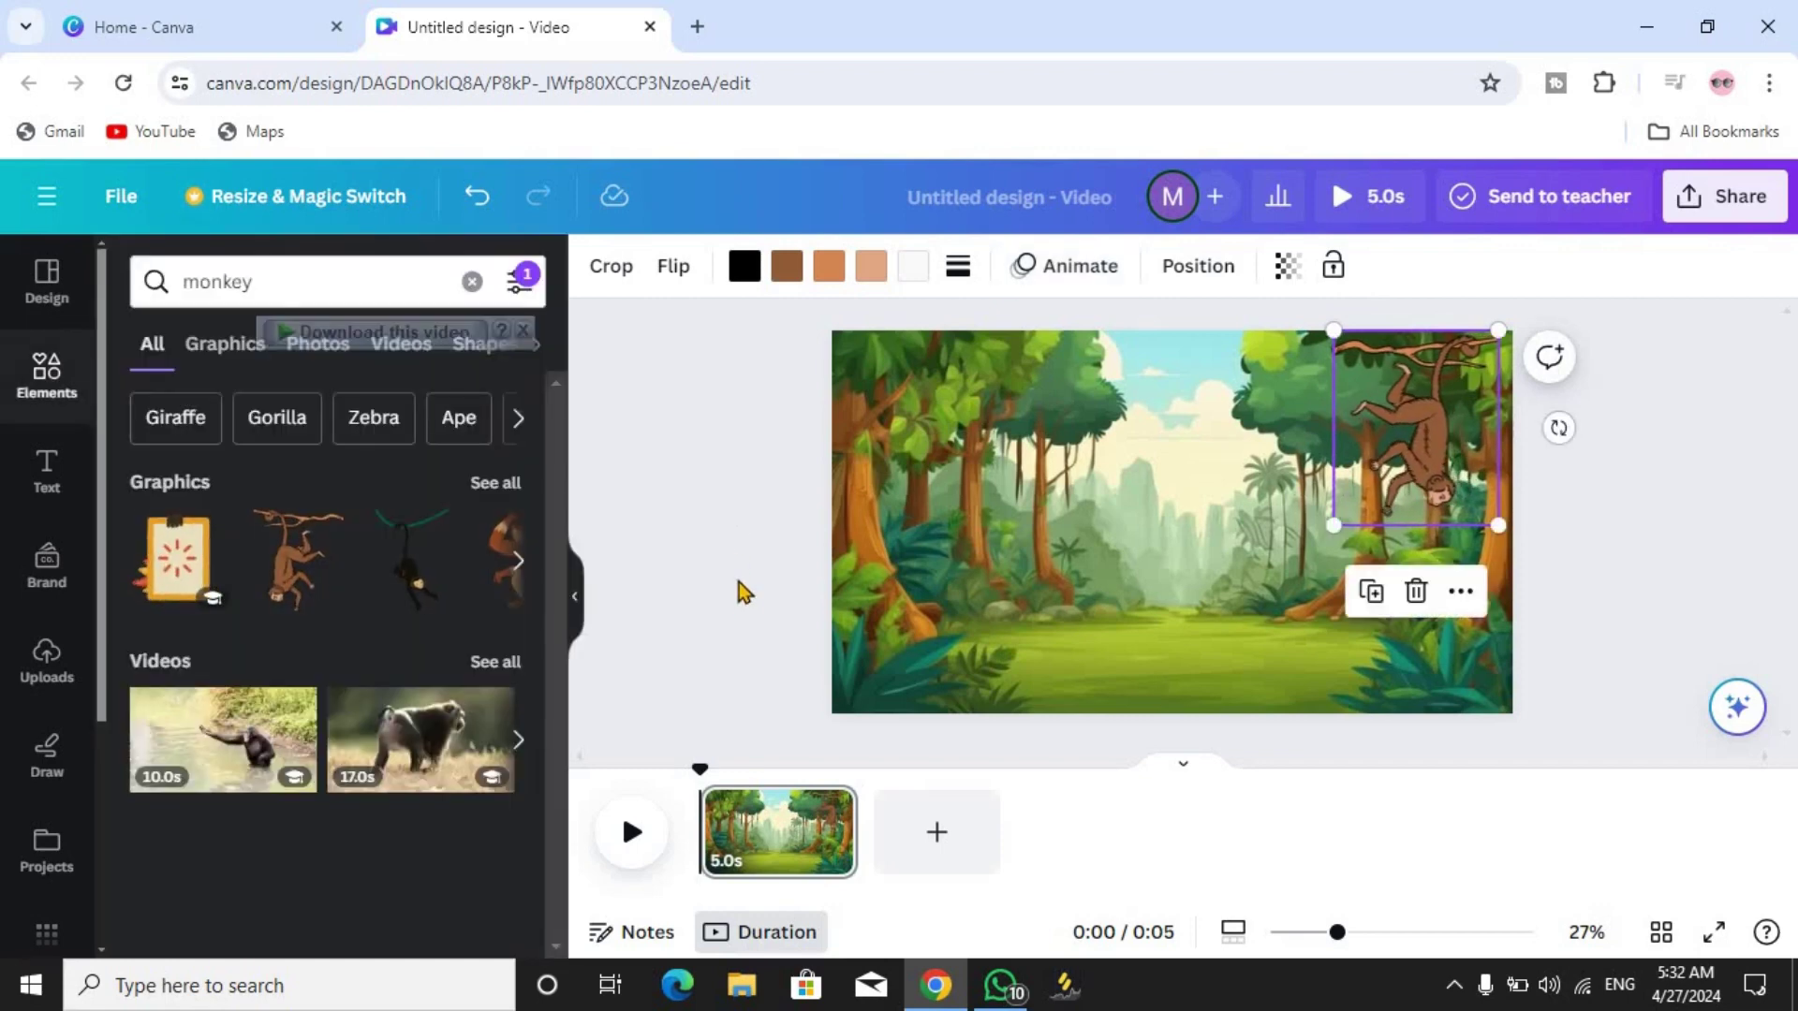
left_click(634, 830)
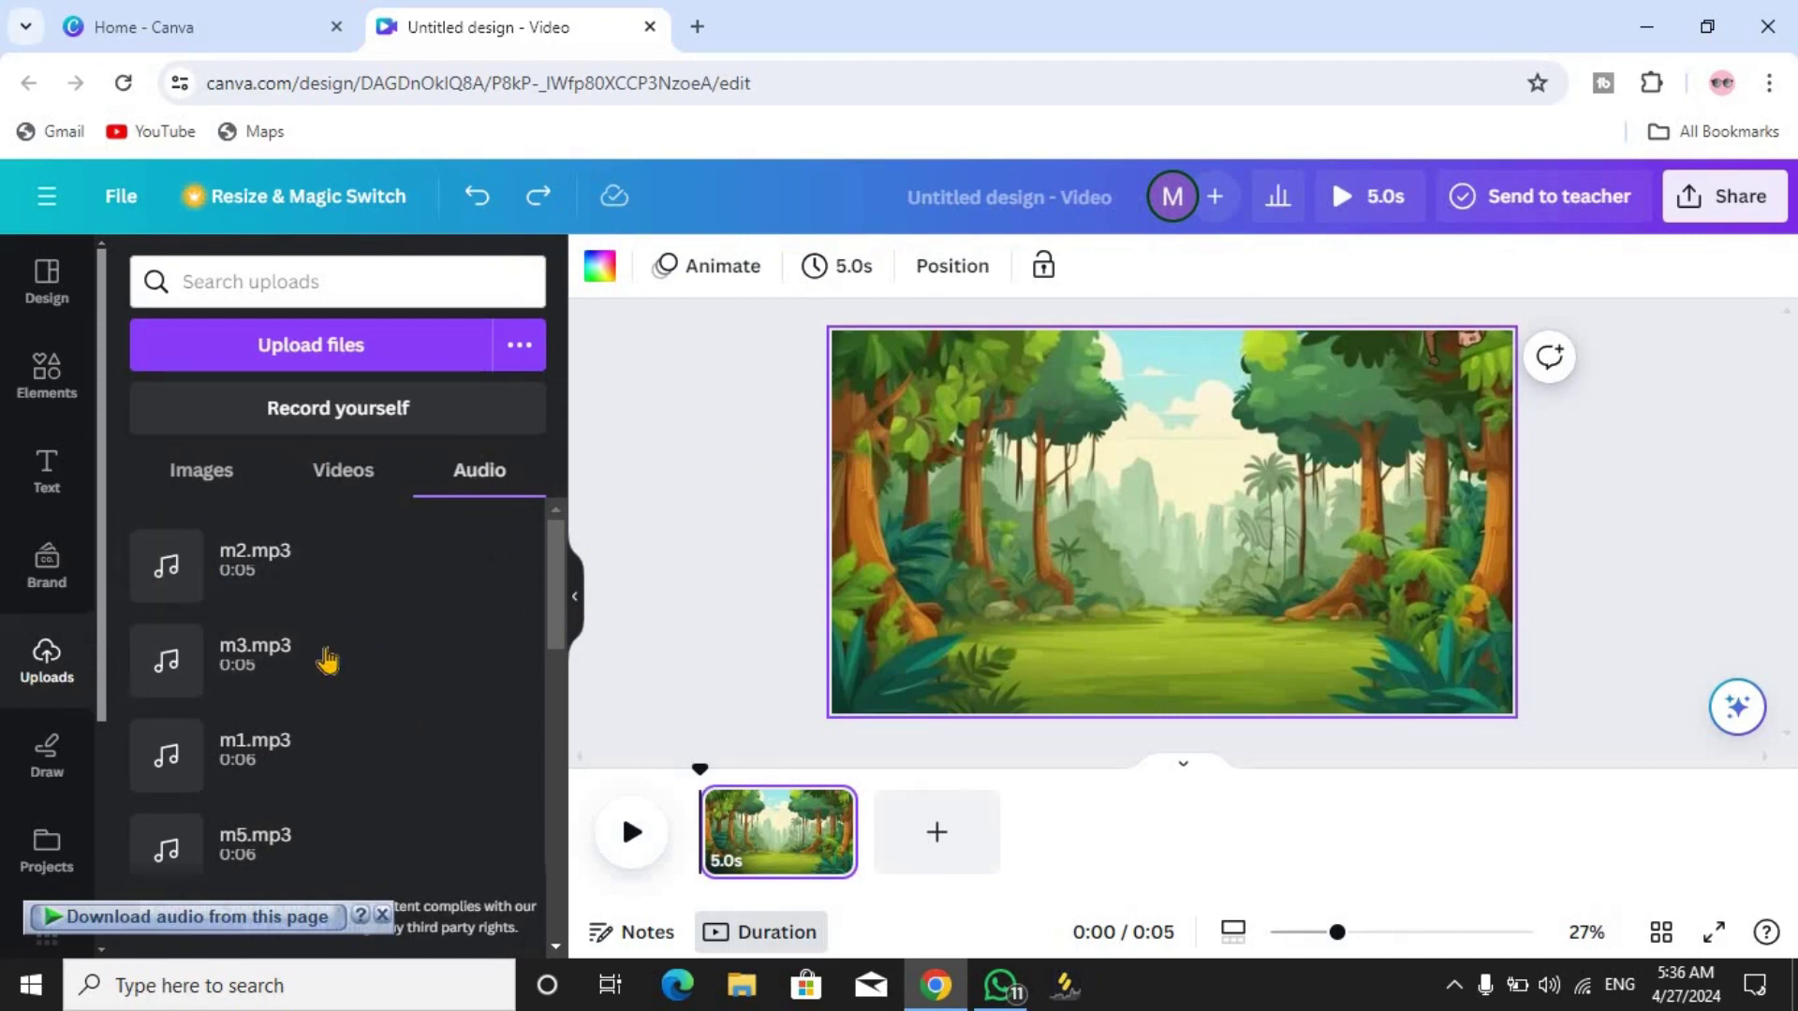
Add the m1.mp3 audio to the page and extend the page duration to 21.0 seconds
left_click(261, 749)
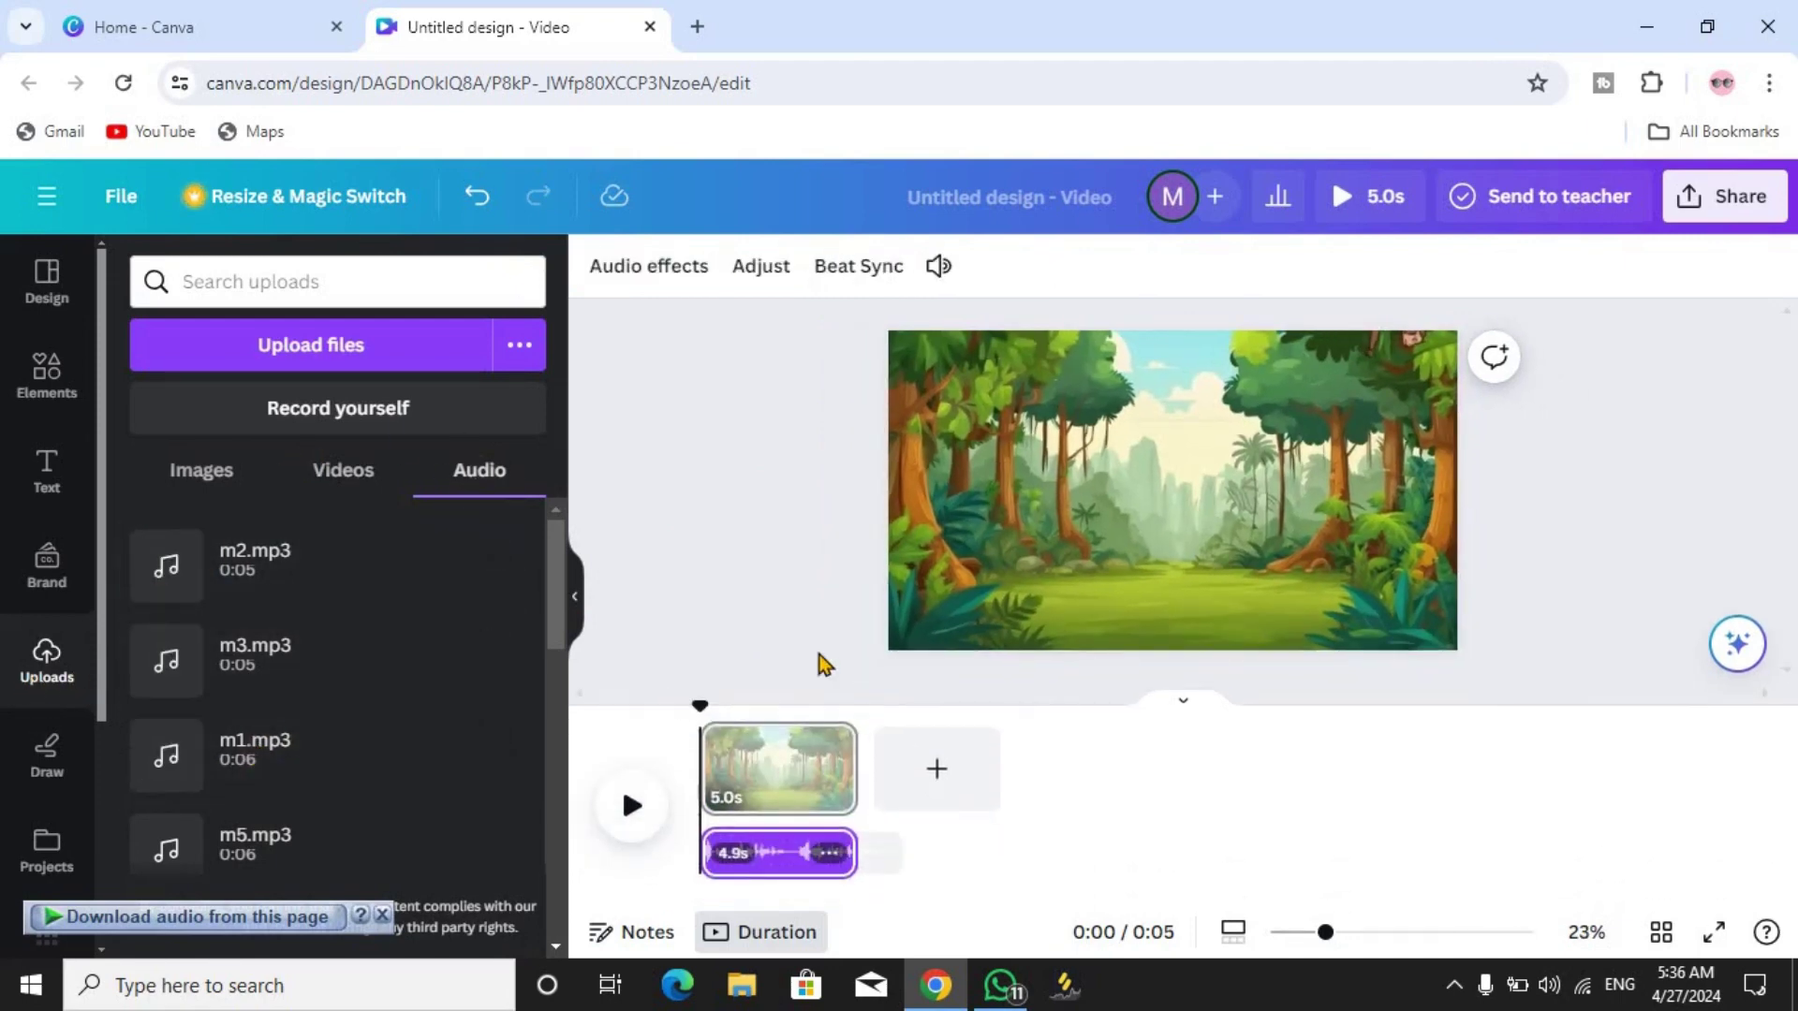
left_click(794, 766)
left_click_drag(857, 770, 1366, 771)
Place the m2.mp3 and m3.mp3 audio clips one after the other behind m1.mp3 on the timeline
left_click_drag(281, 559, 907, 805)
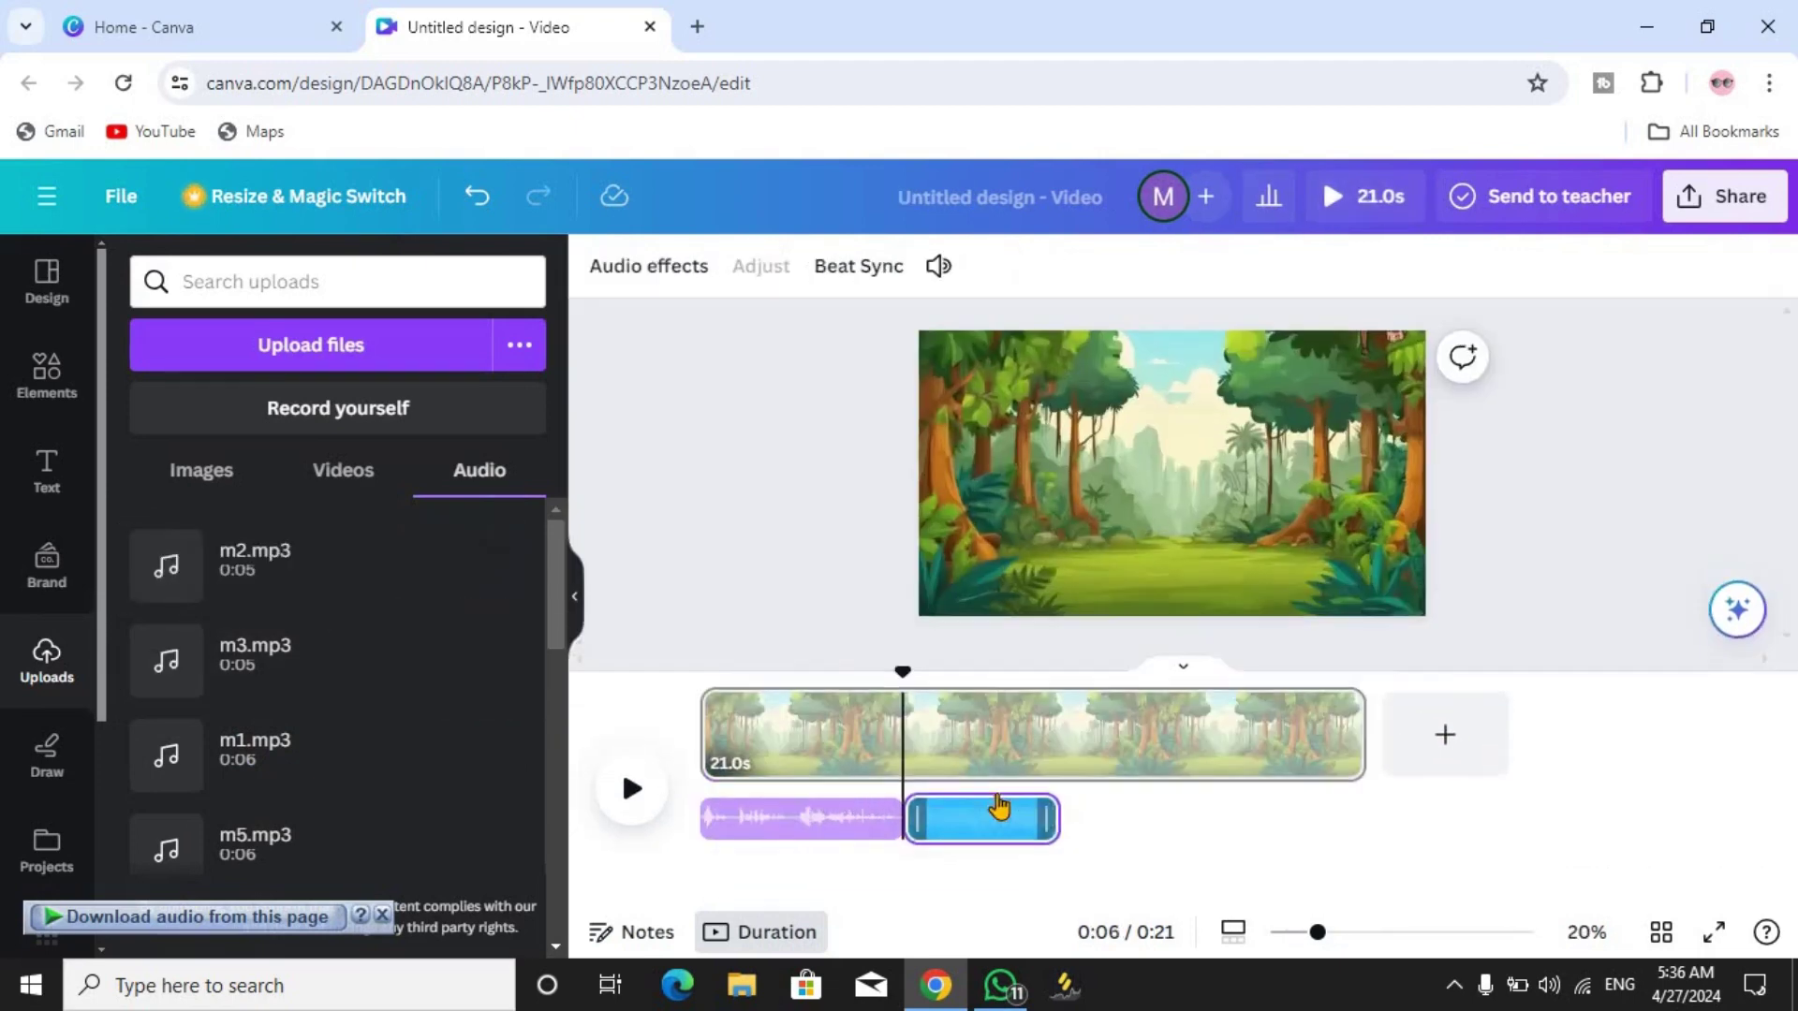
left_click_drag(486, 651, 1068, 811)
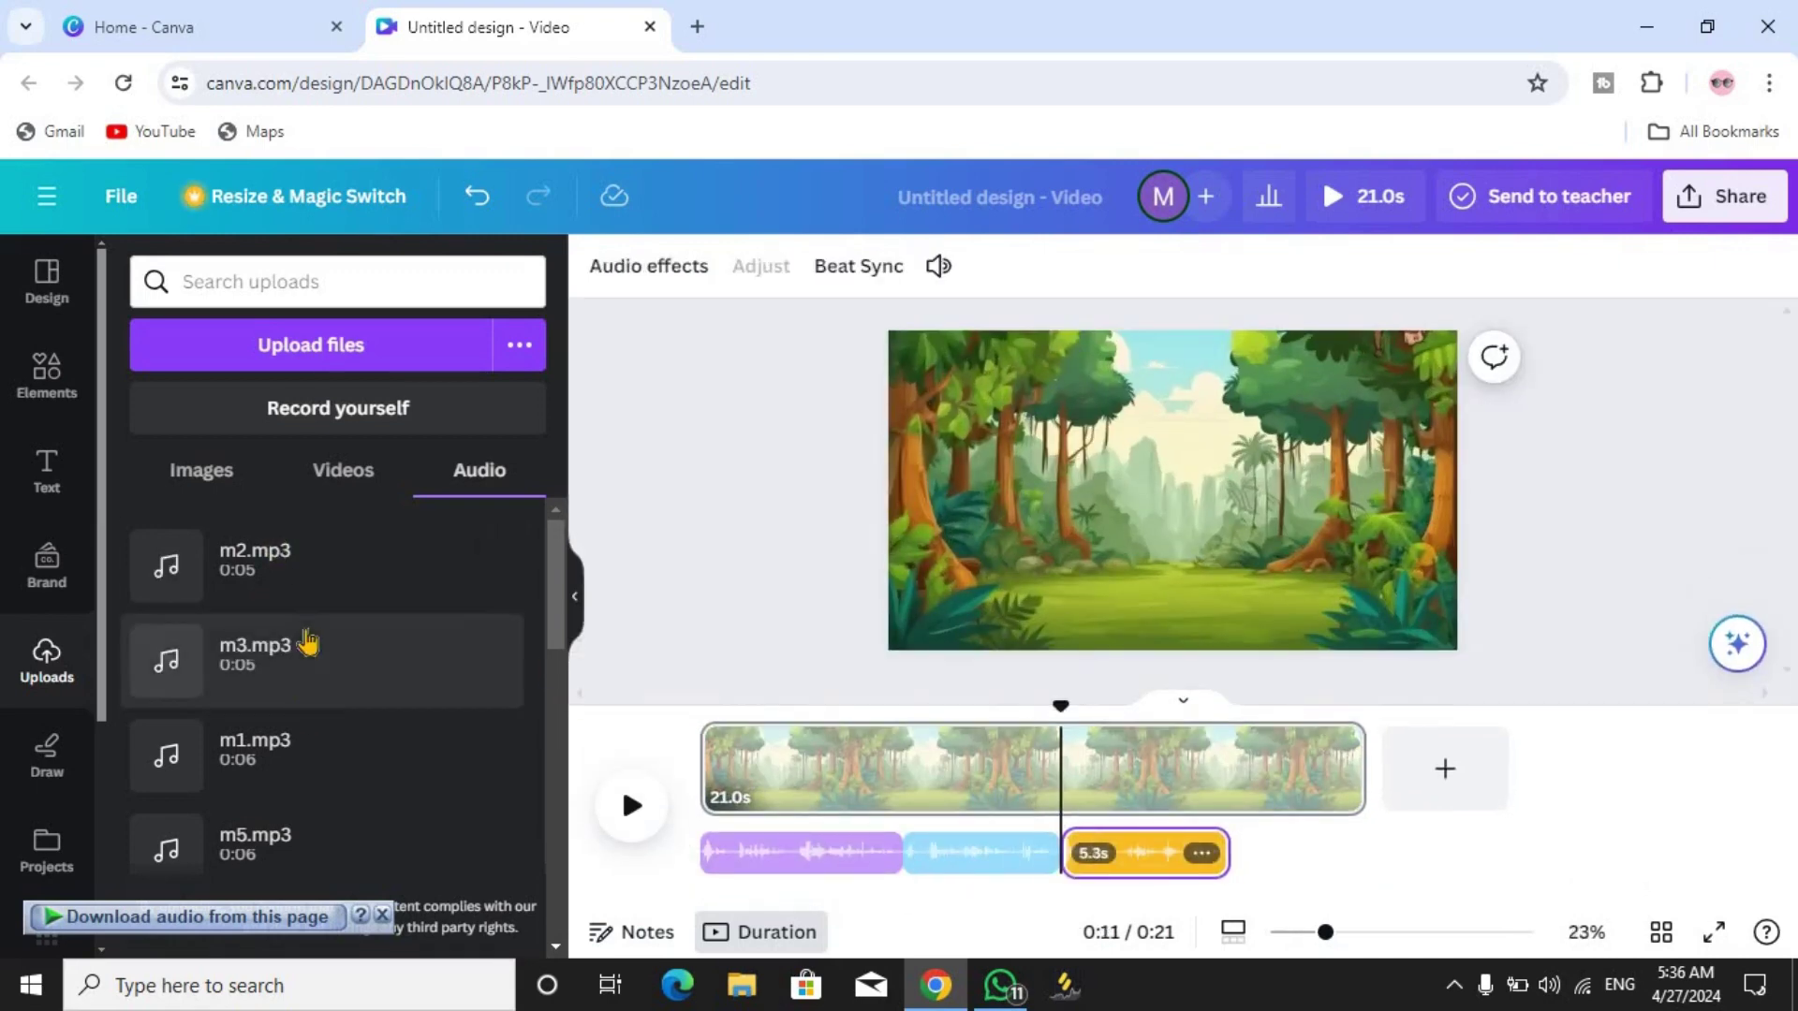
Place the g4.mp3 audio directly behind m3.mp3 on the timeline and extend the page duration to 26.3 seconds
scroll(558, 629, "down", 2)
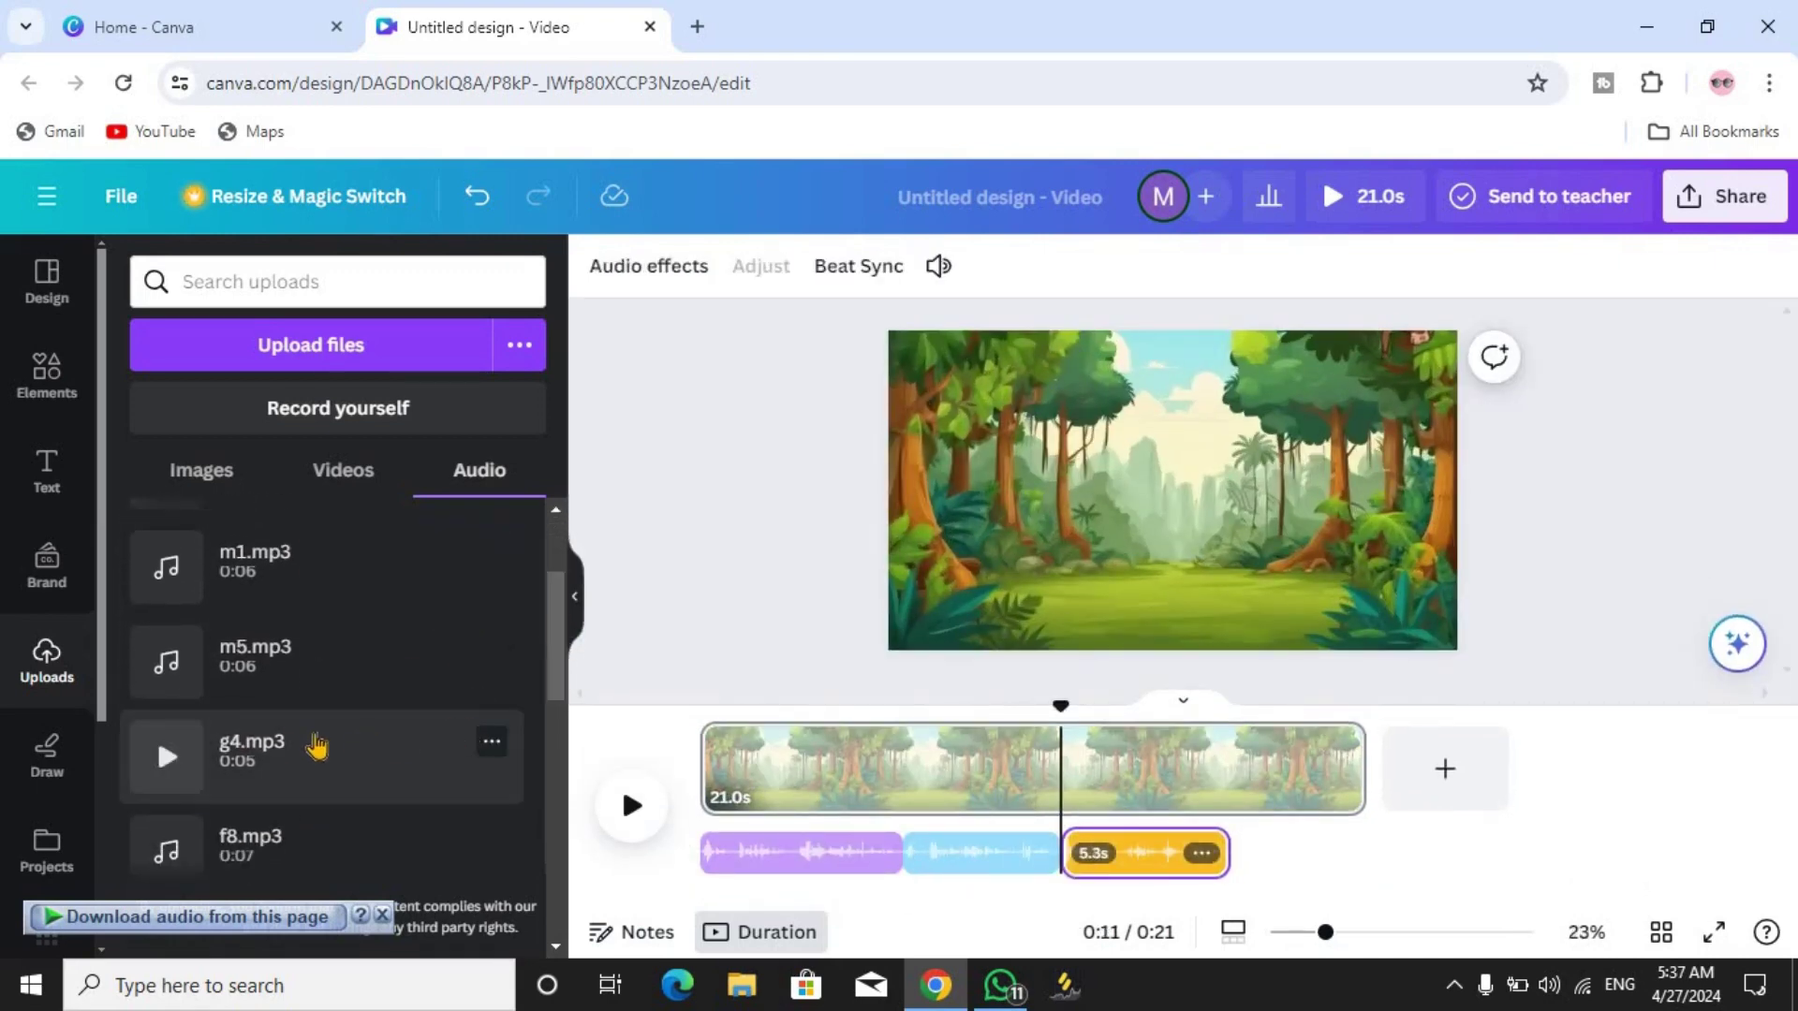
left_click_drag(312, 743, 1241, 824)
left_click_drag(1360, 740, 1531, 735)
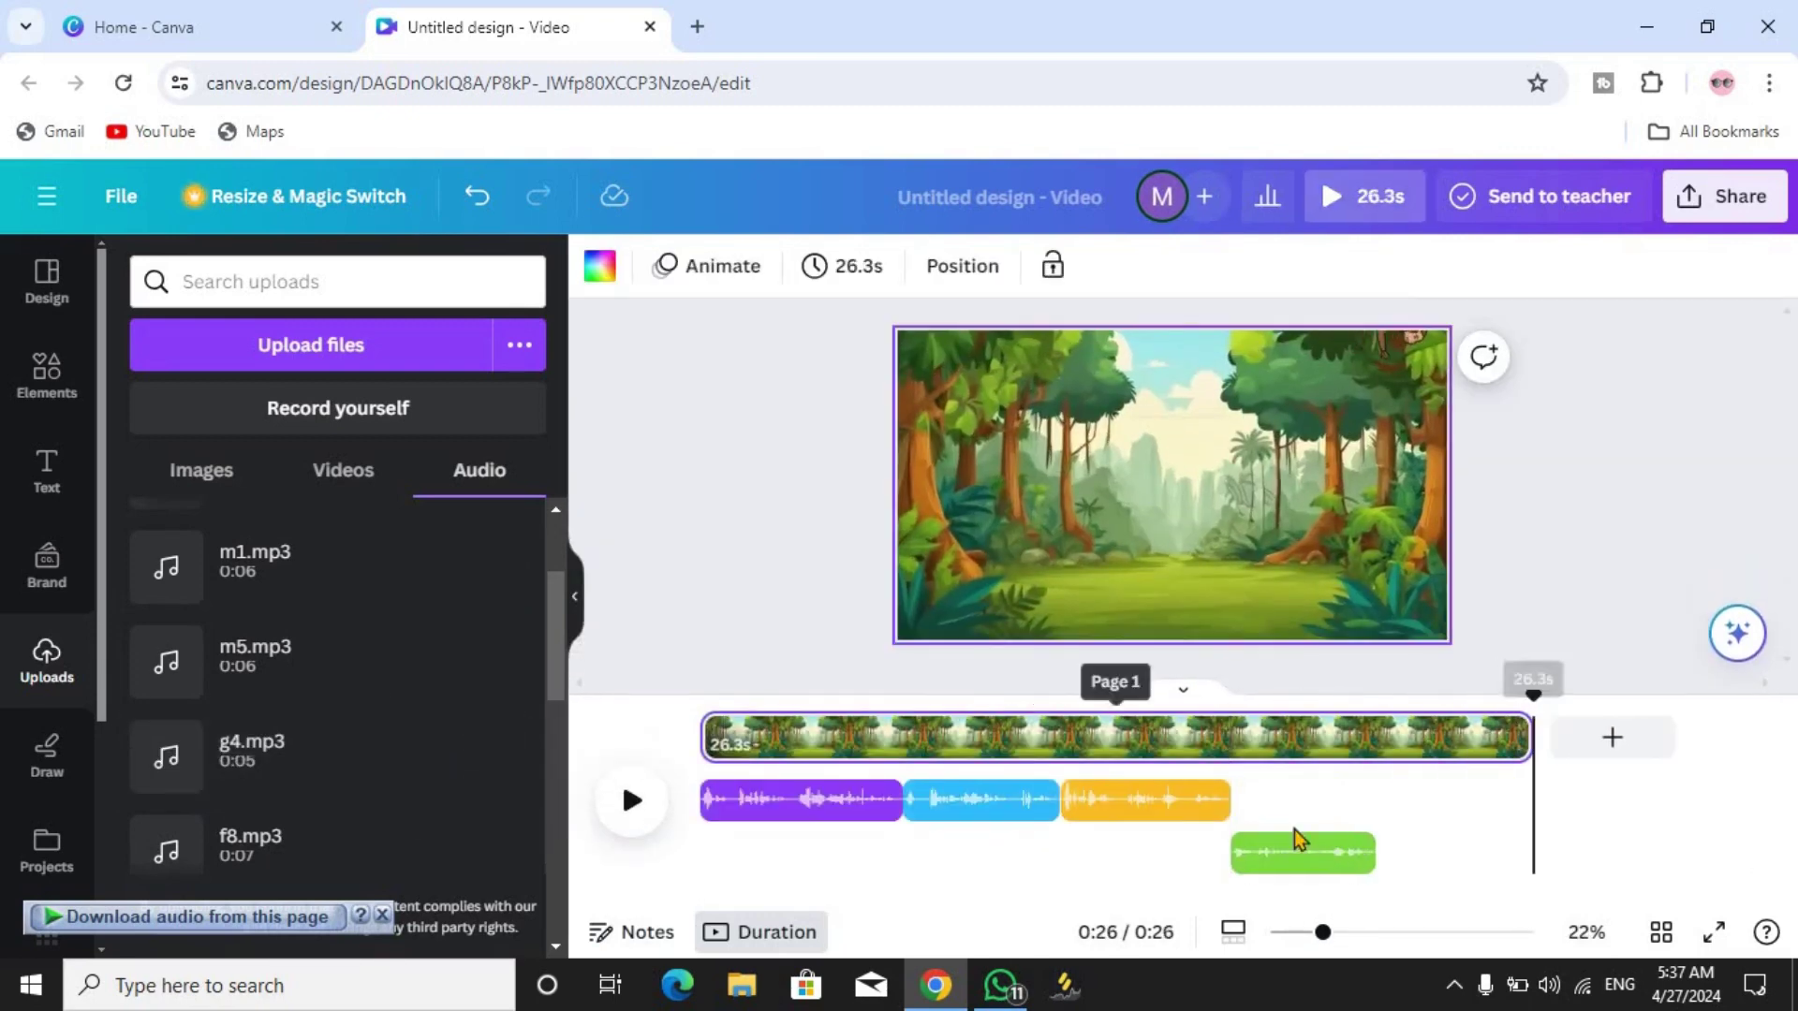
left_click(1293, 848)
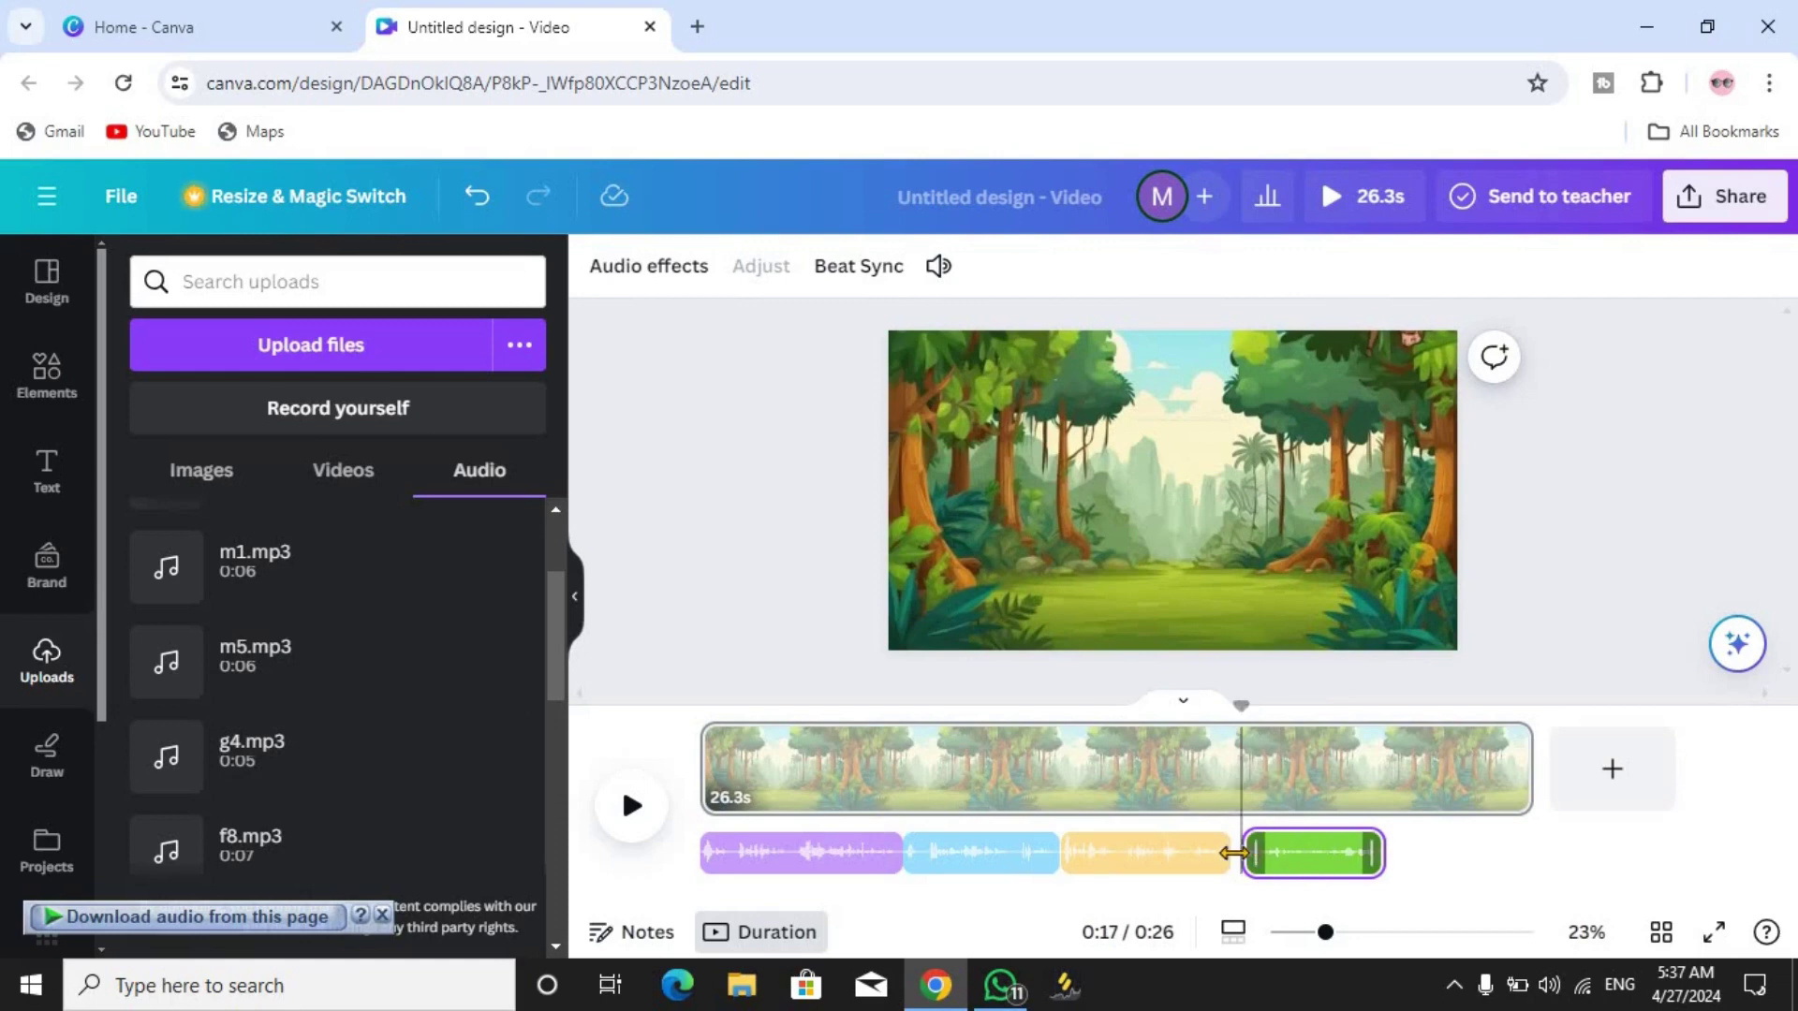
left_click_drag(1234, 852, 1223, 852)
left_click_drag(1418, 840, 1416, 843)
left_click_drag(1288, 855, 1229, 855)
Extend the page duration to 35.1 seconds and place the m5.mp3 audio directly behind g4.mp3
left_click_drag(1544, 775, 1732, 759)
left_click_drag(321, 690, 1215, 811)
scroll(558, 673, "down", 4)
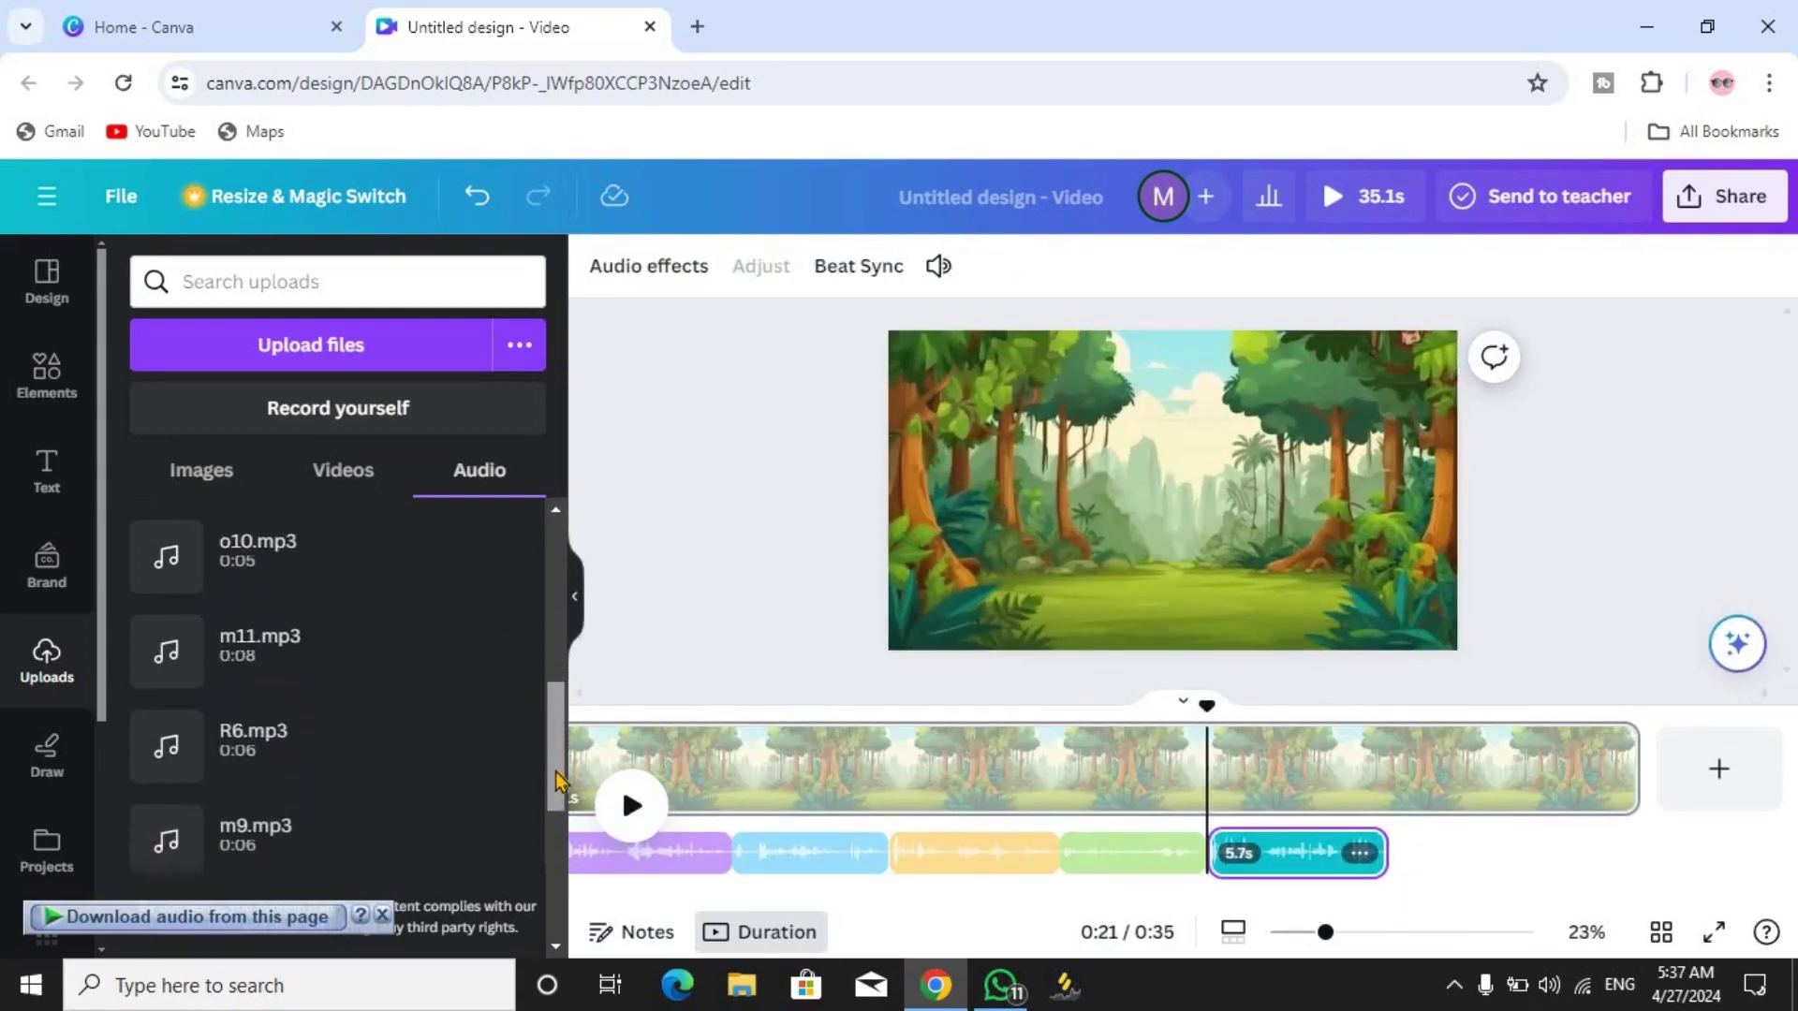
left_click(742, 608)
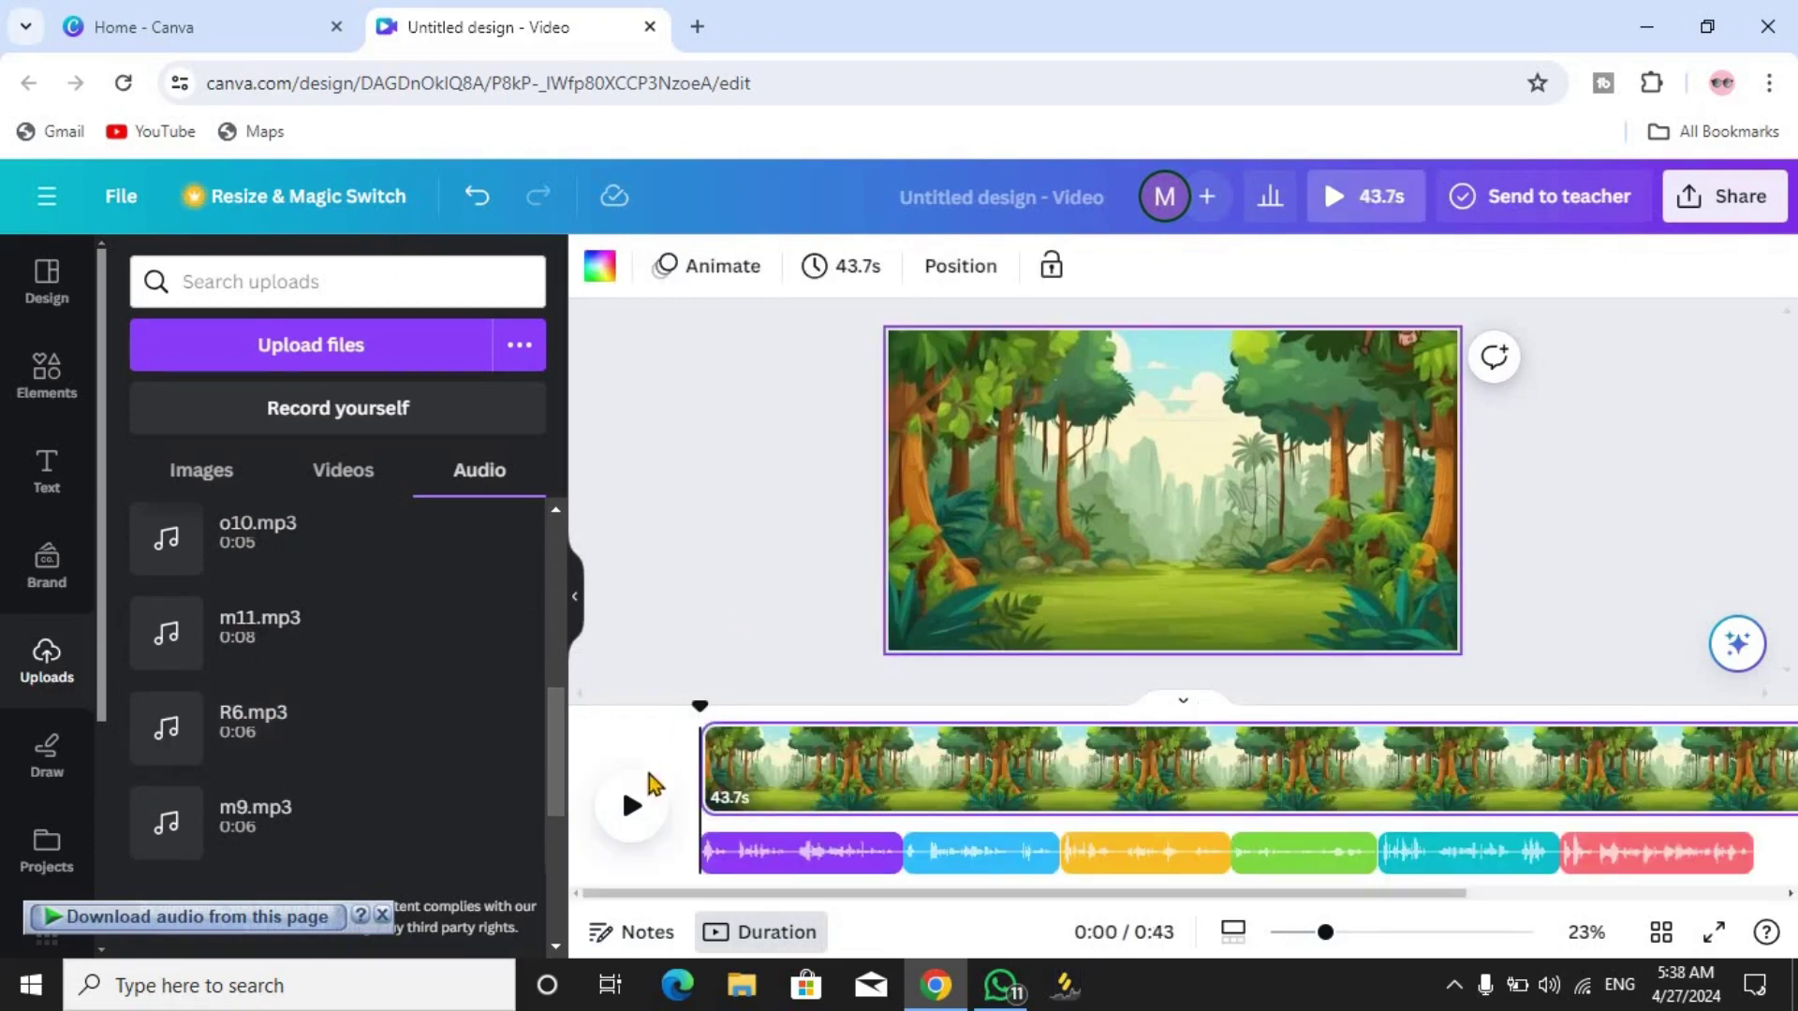
Play back the video from the start, stop it in the m3.mp3 clip, and put the playhead at 11.9 seconds
left_click(630, 807)
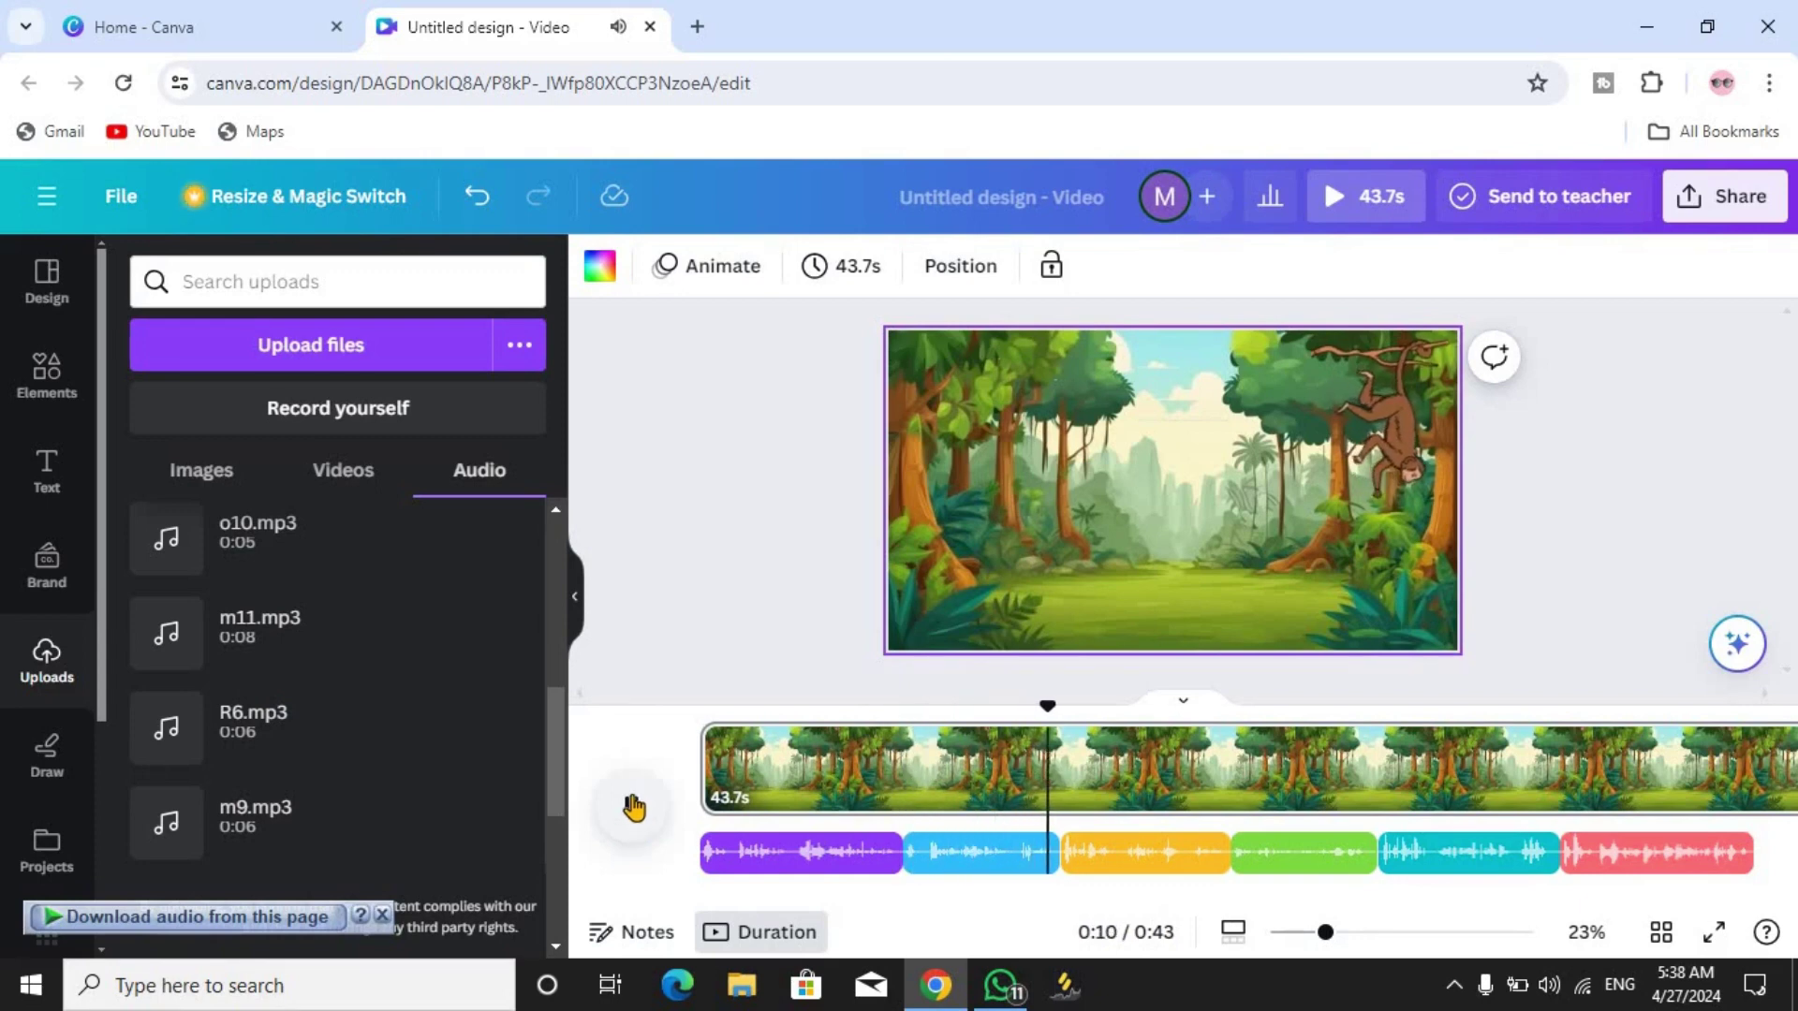
left_click(634, 806)
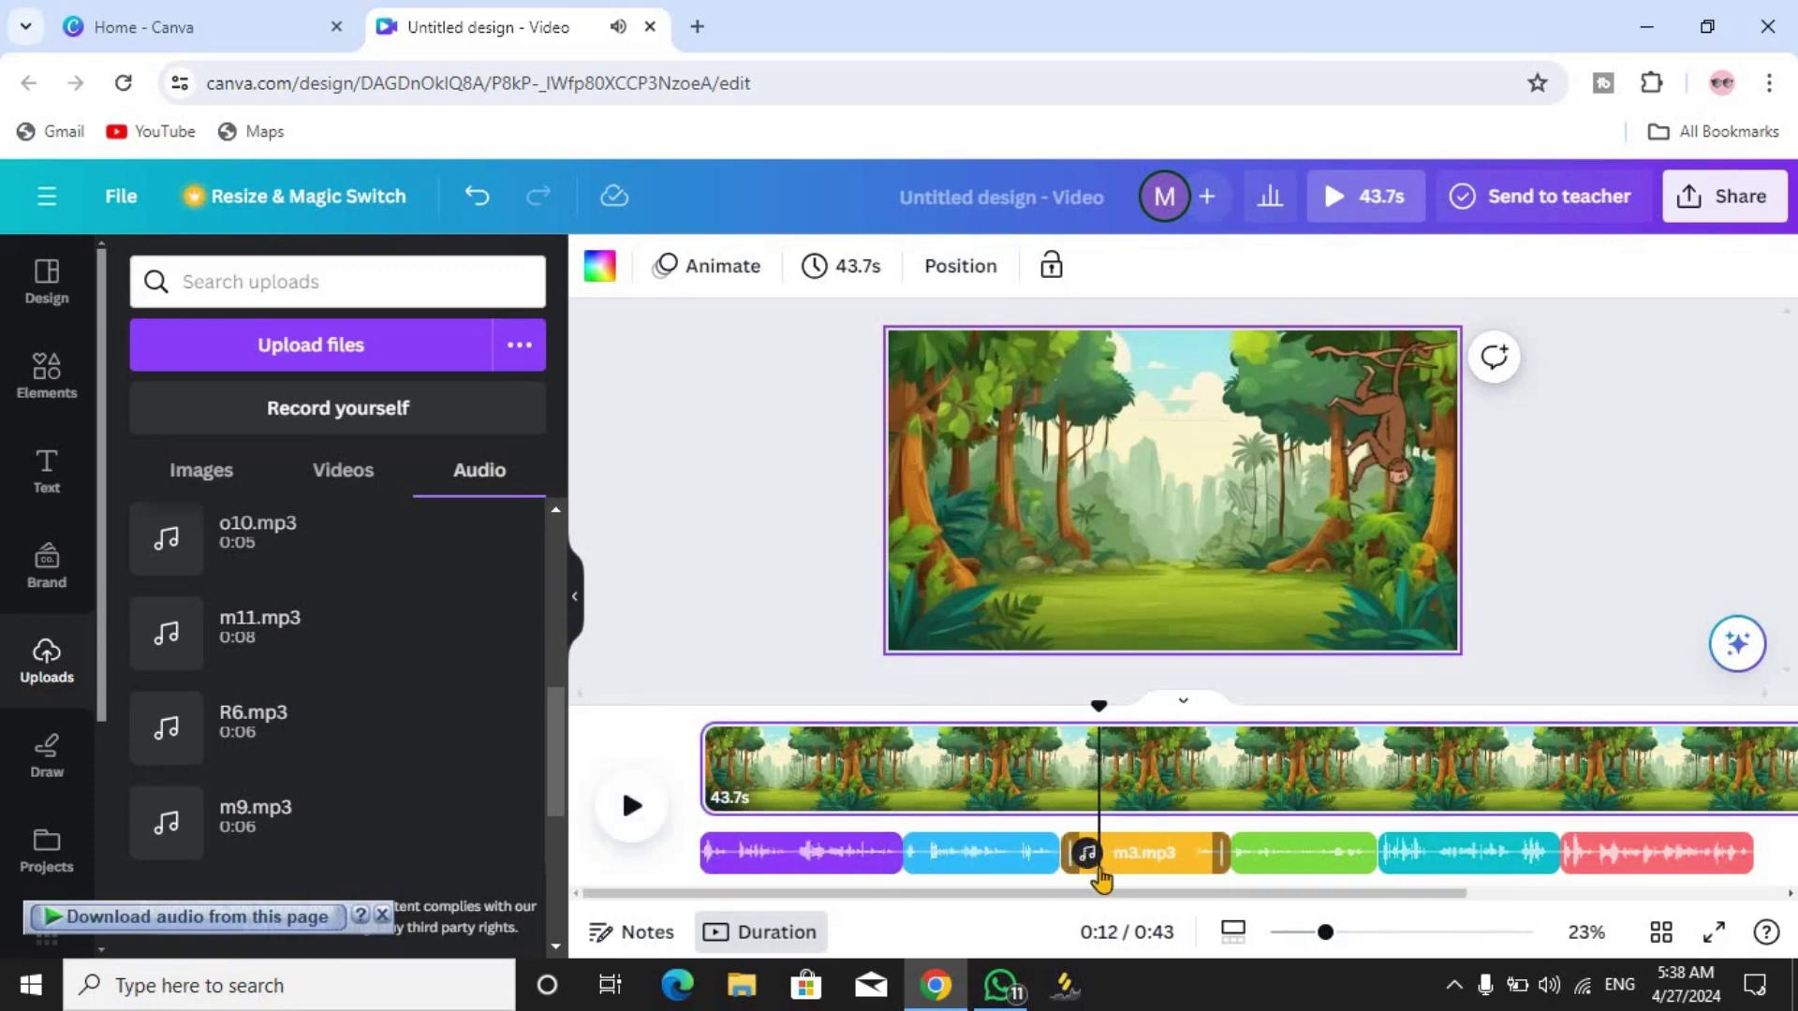
left_click_drag(1091, 709, 1080, 693)
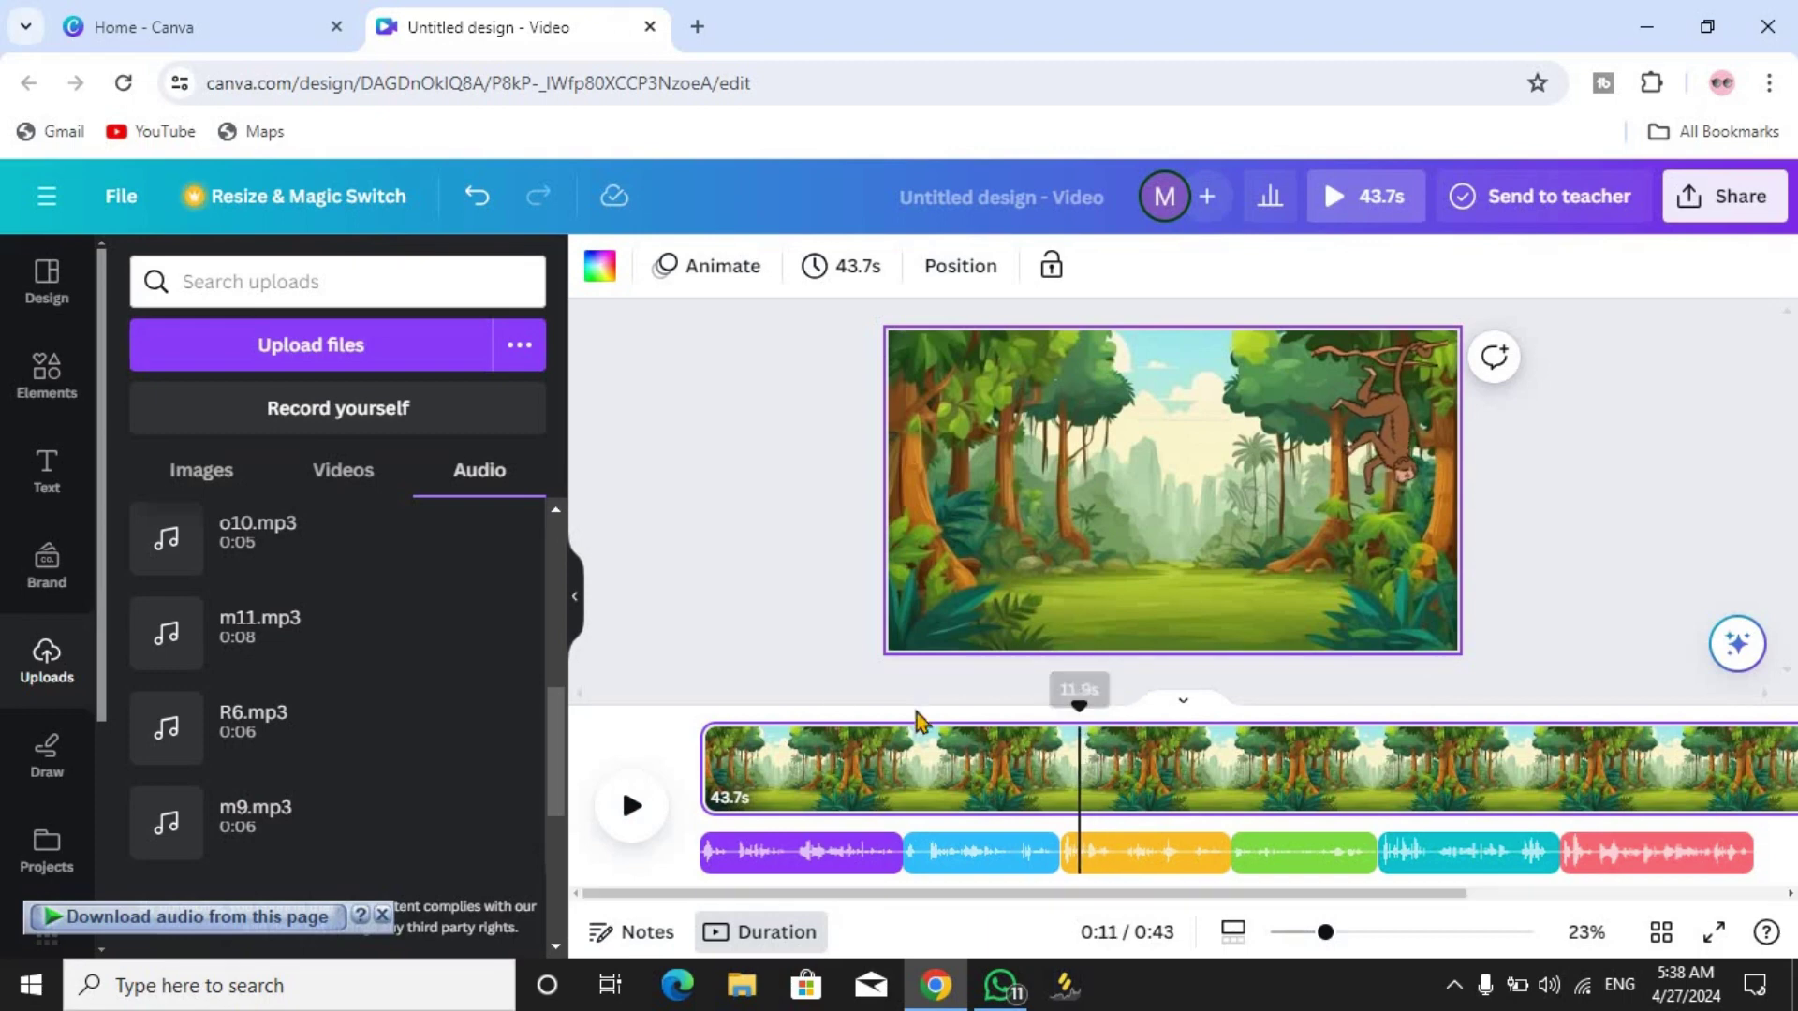
Search the elements for giraffe and filter the results to animated ones
left_click(37, 379)
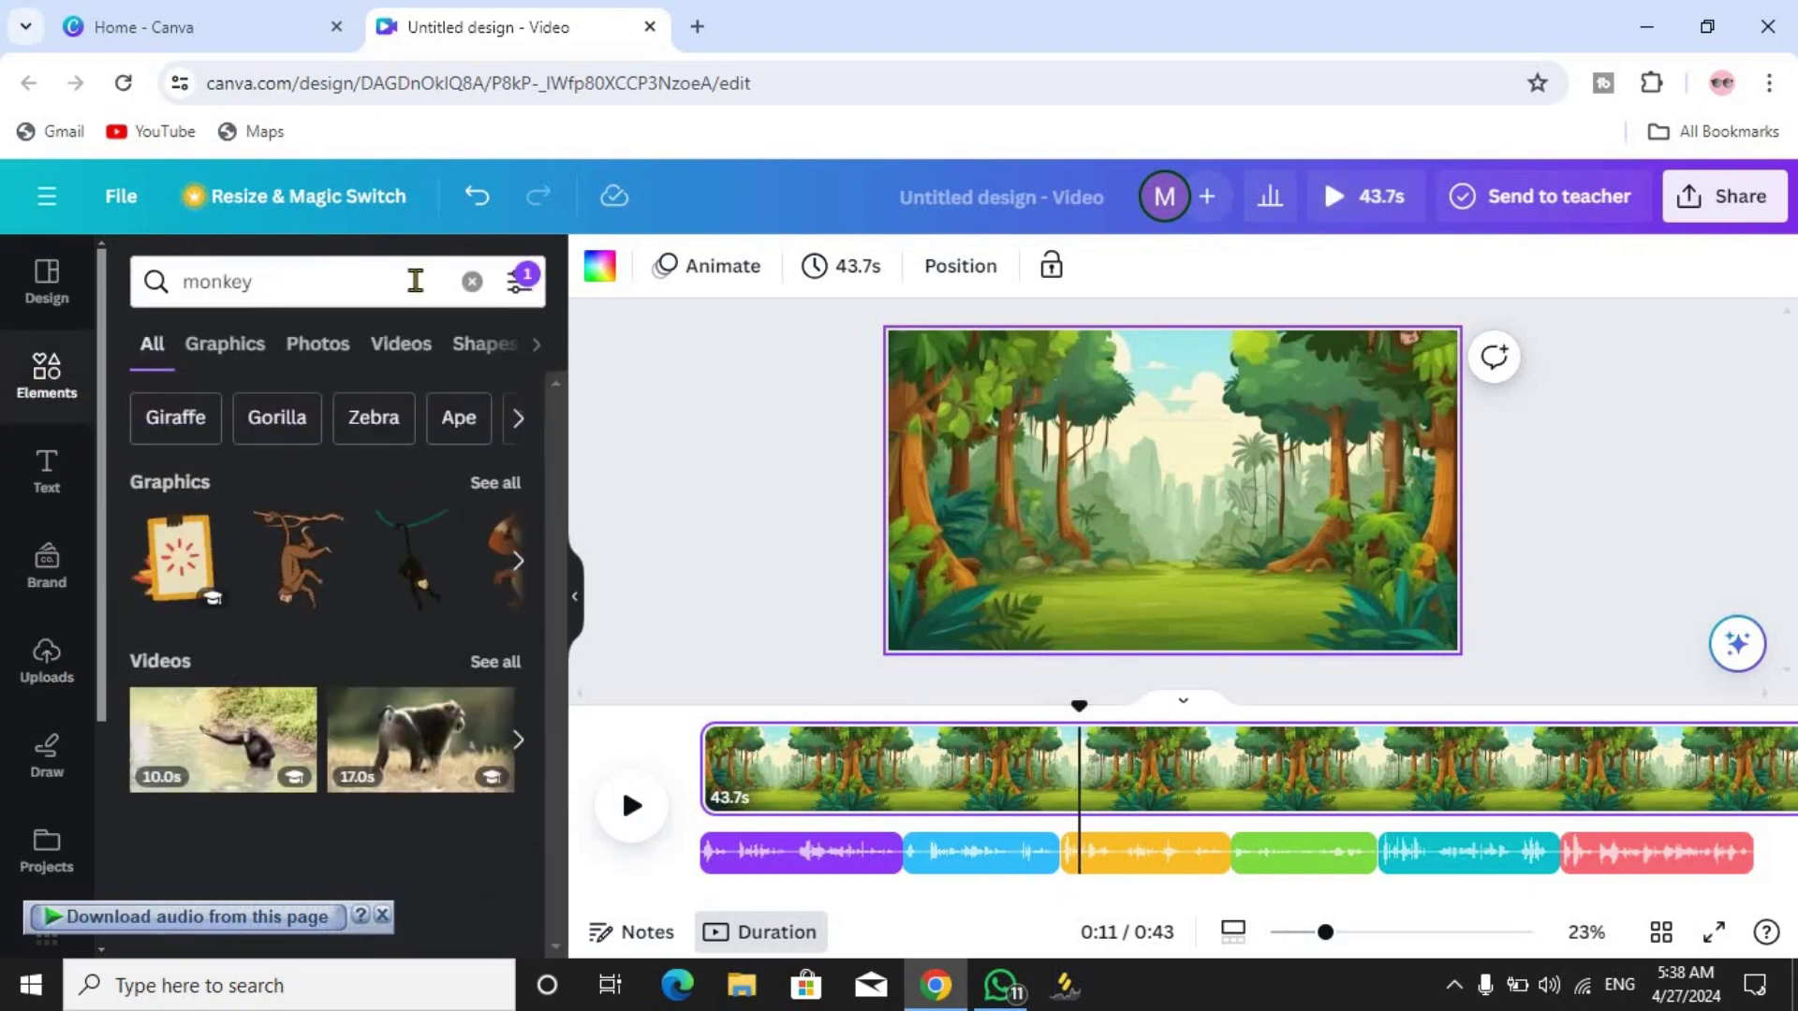
left_click(335, 276)
key("ctrl+a")
key("BackSpace")
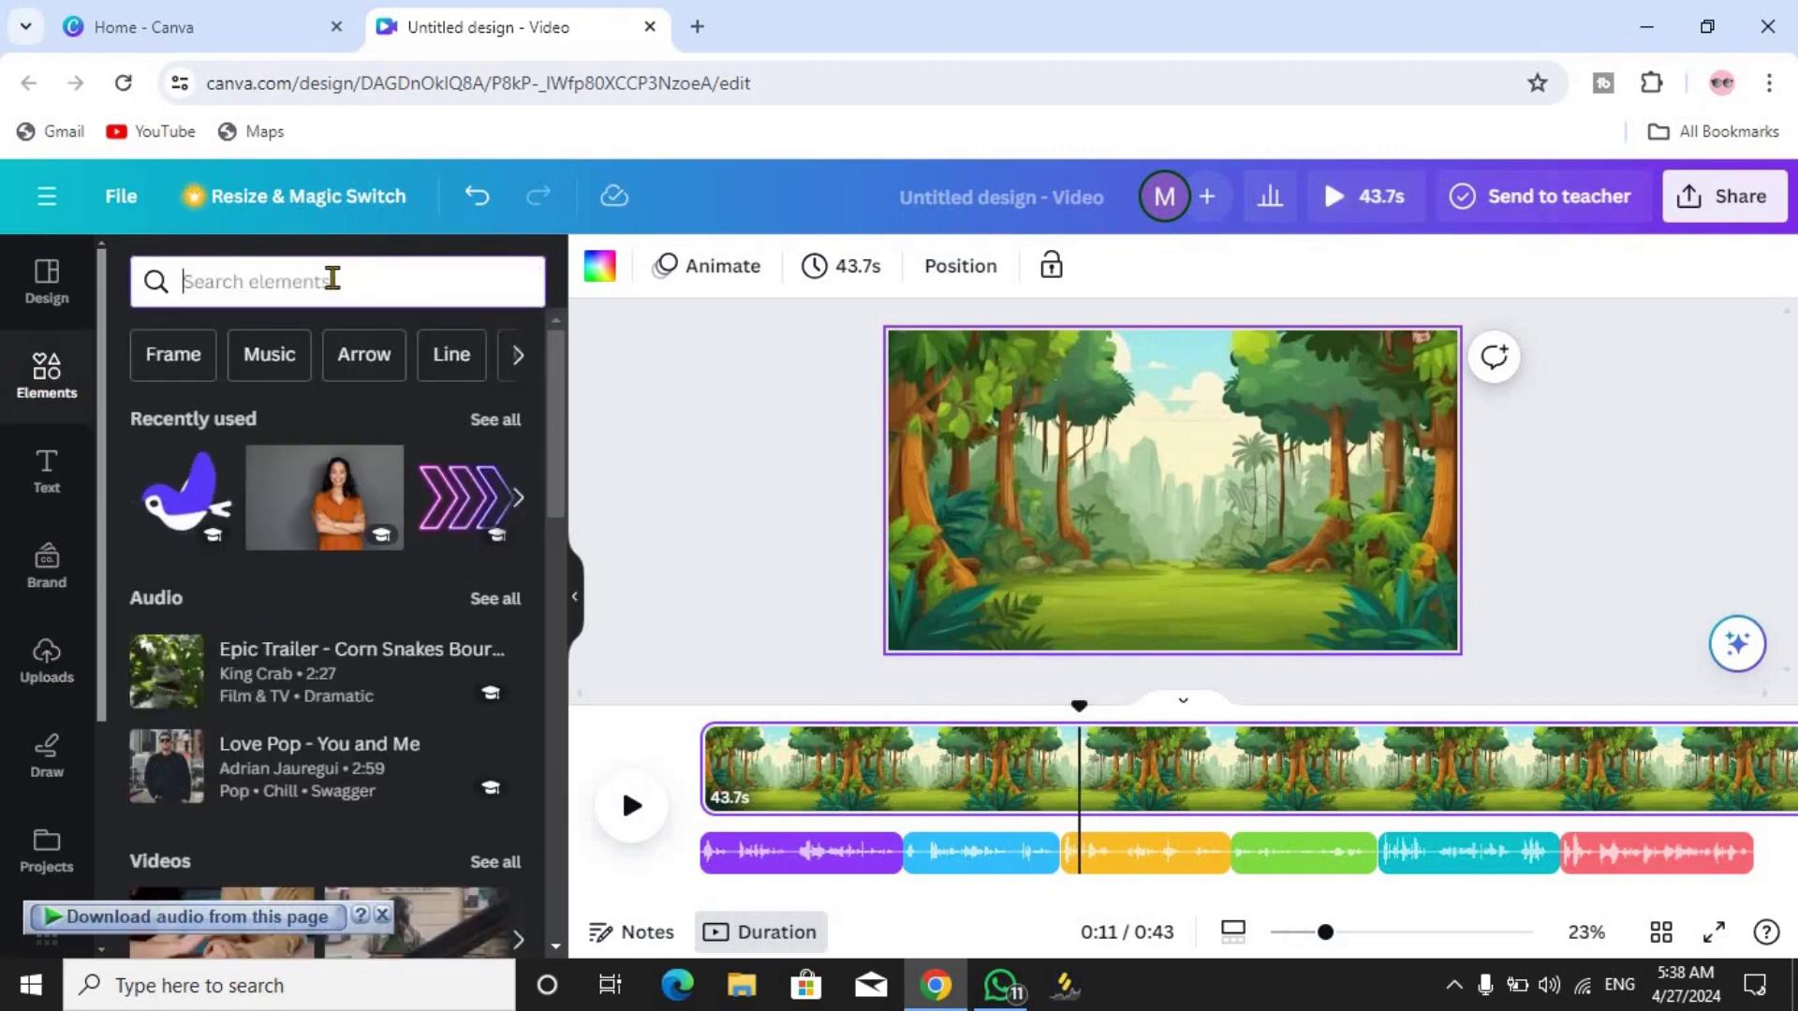
type("giraffe")
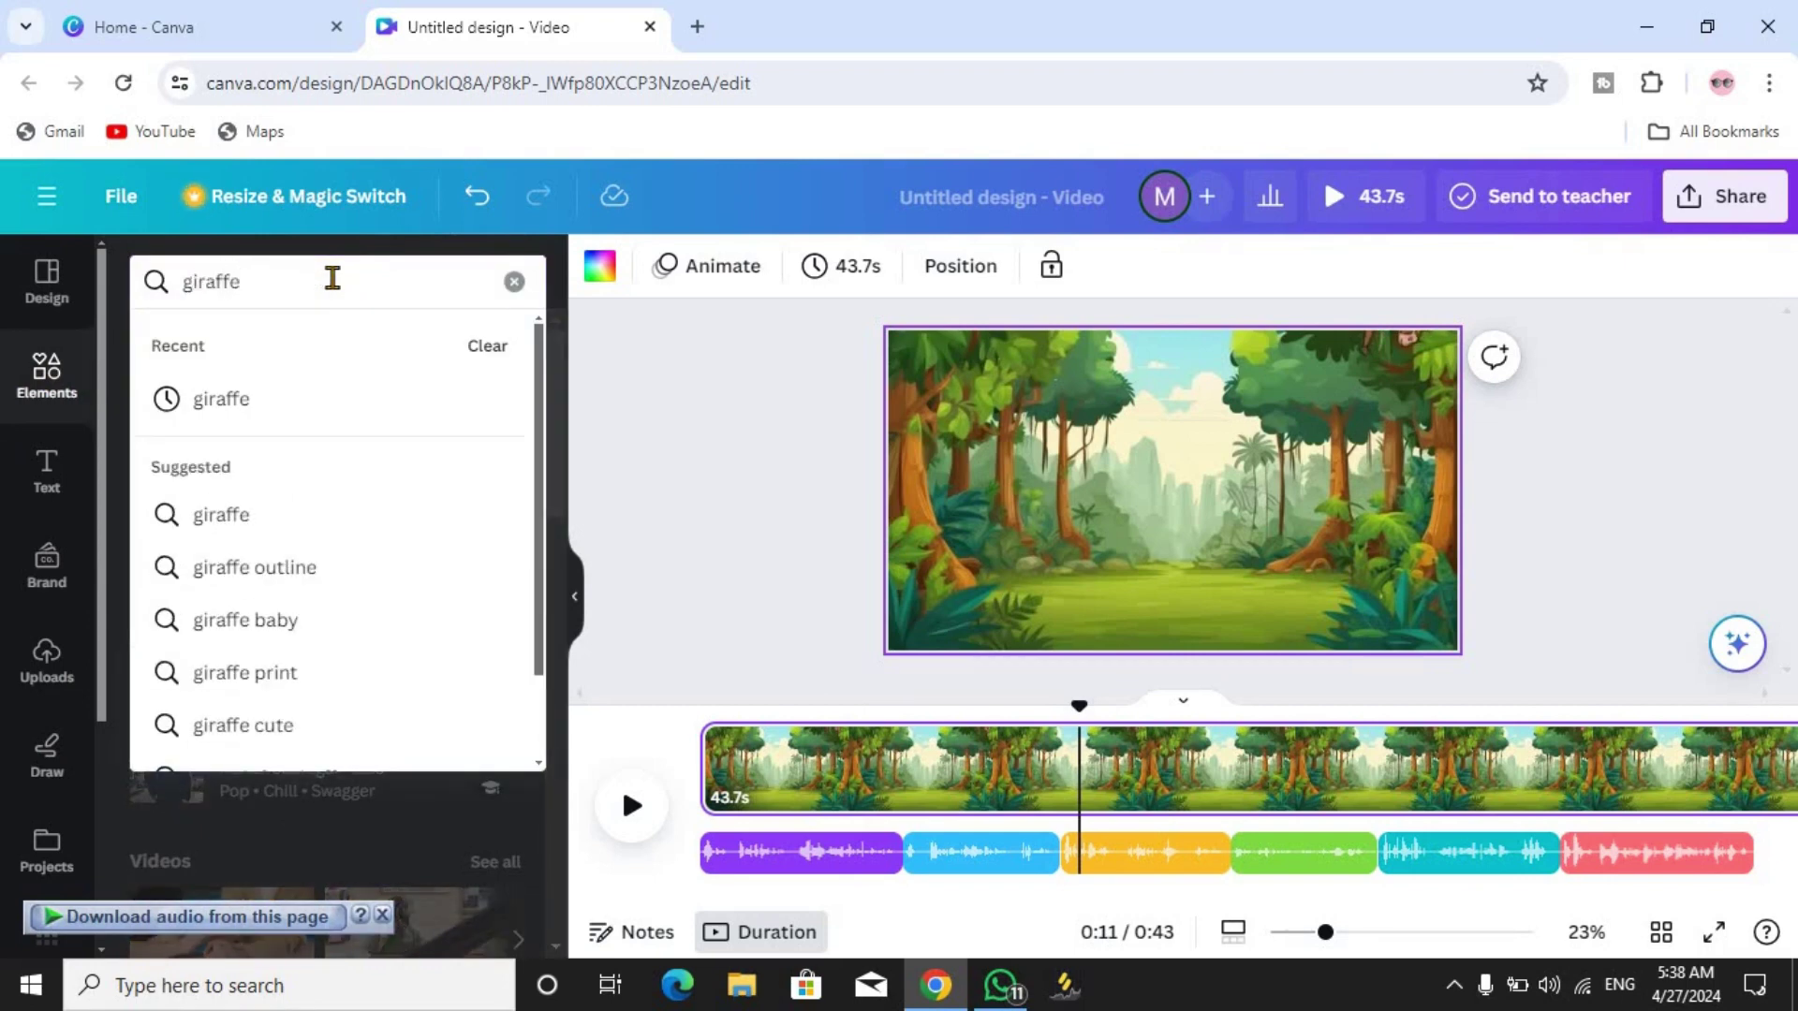
key("Return")
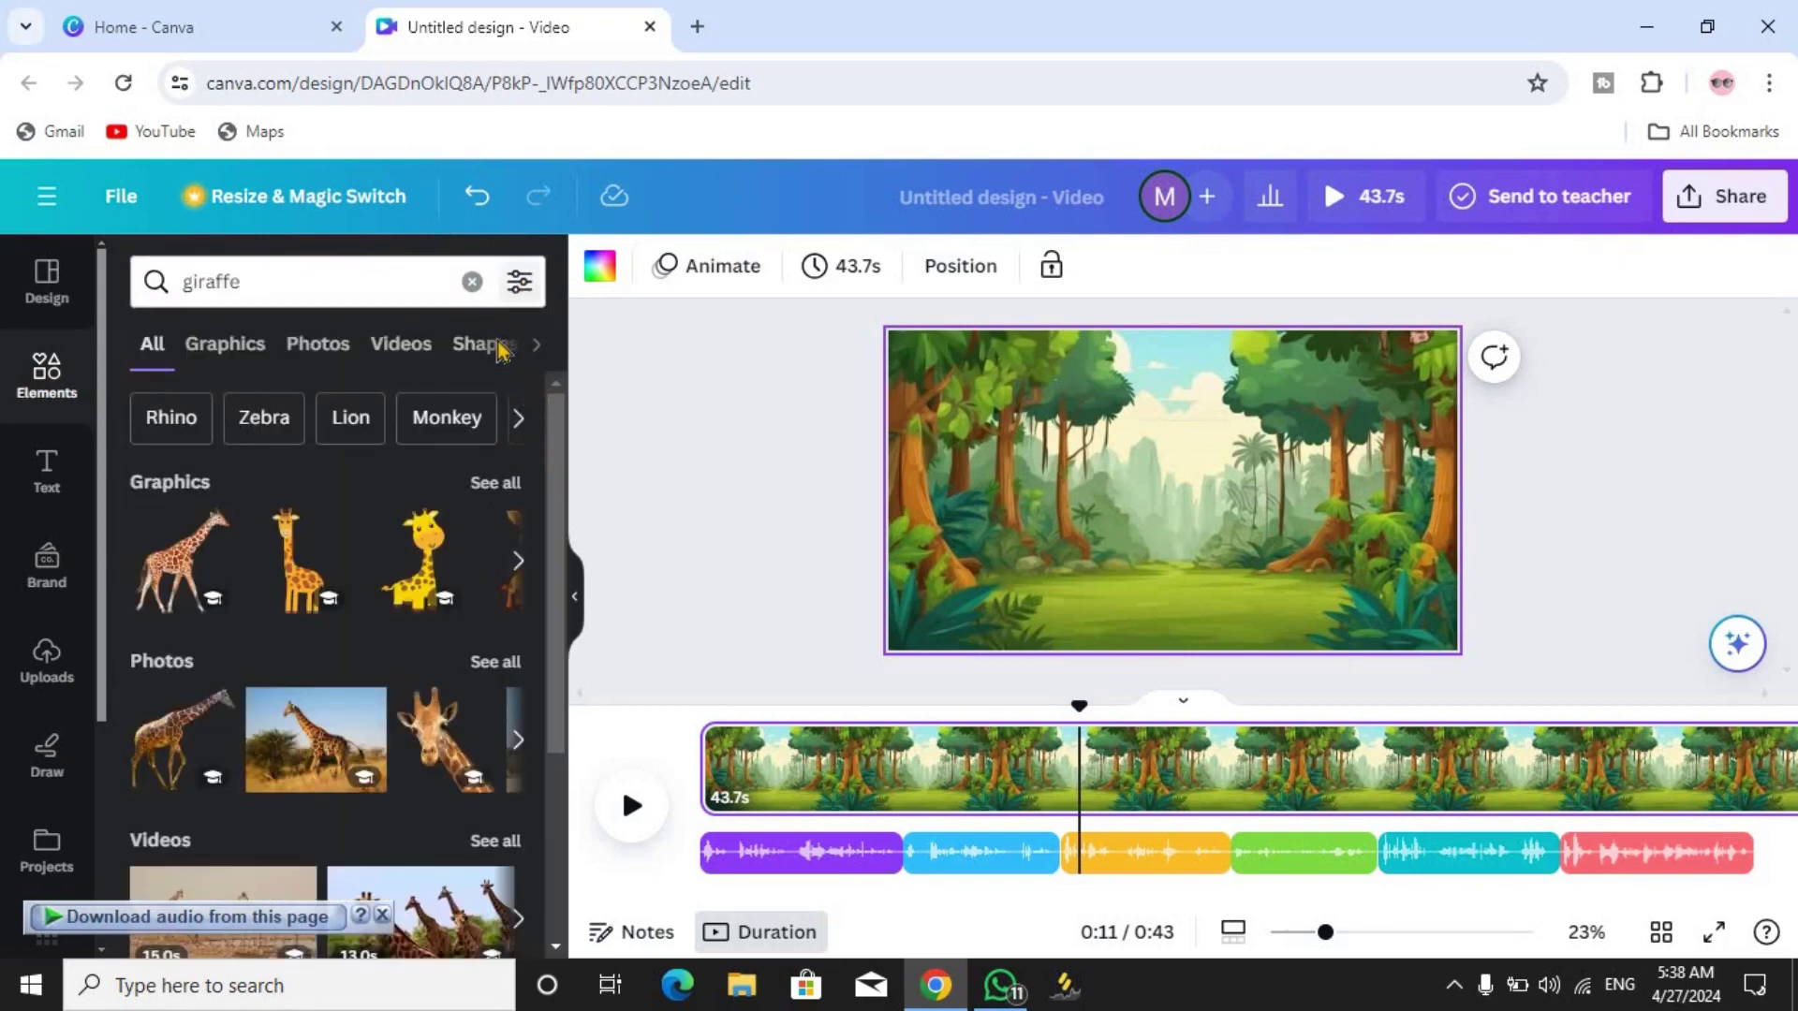
left_click(516, 281)
scroll(353, 593, "down", 3)
left_click(224, 604)
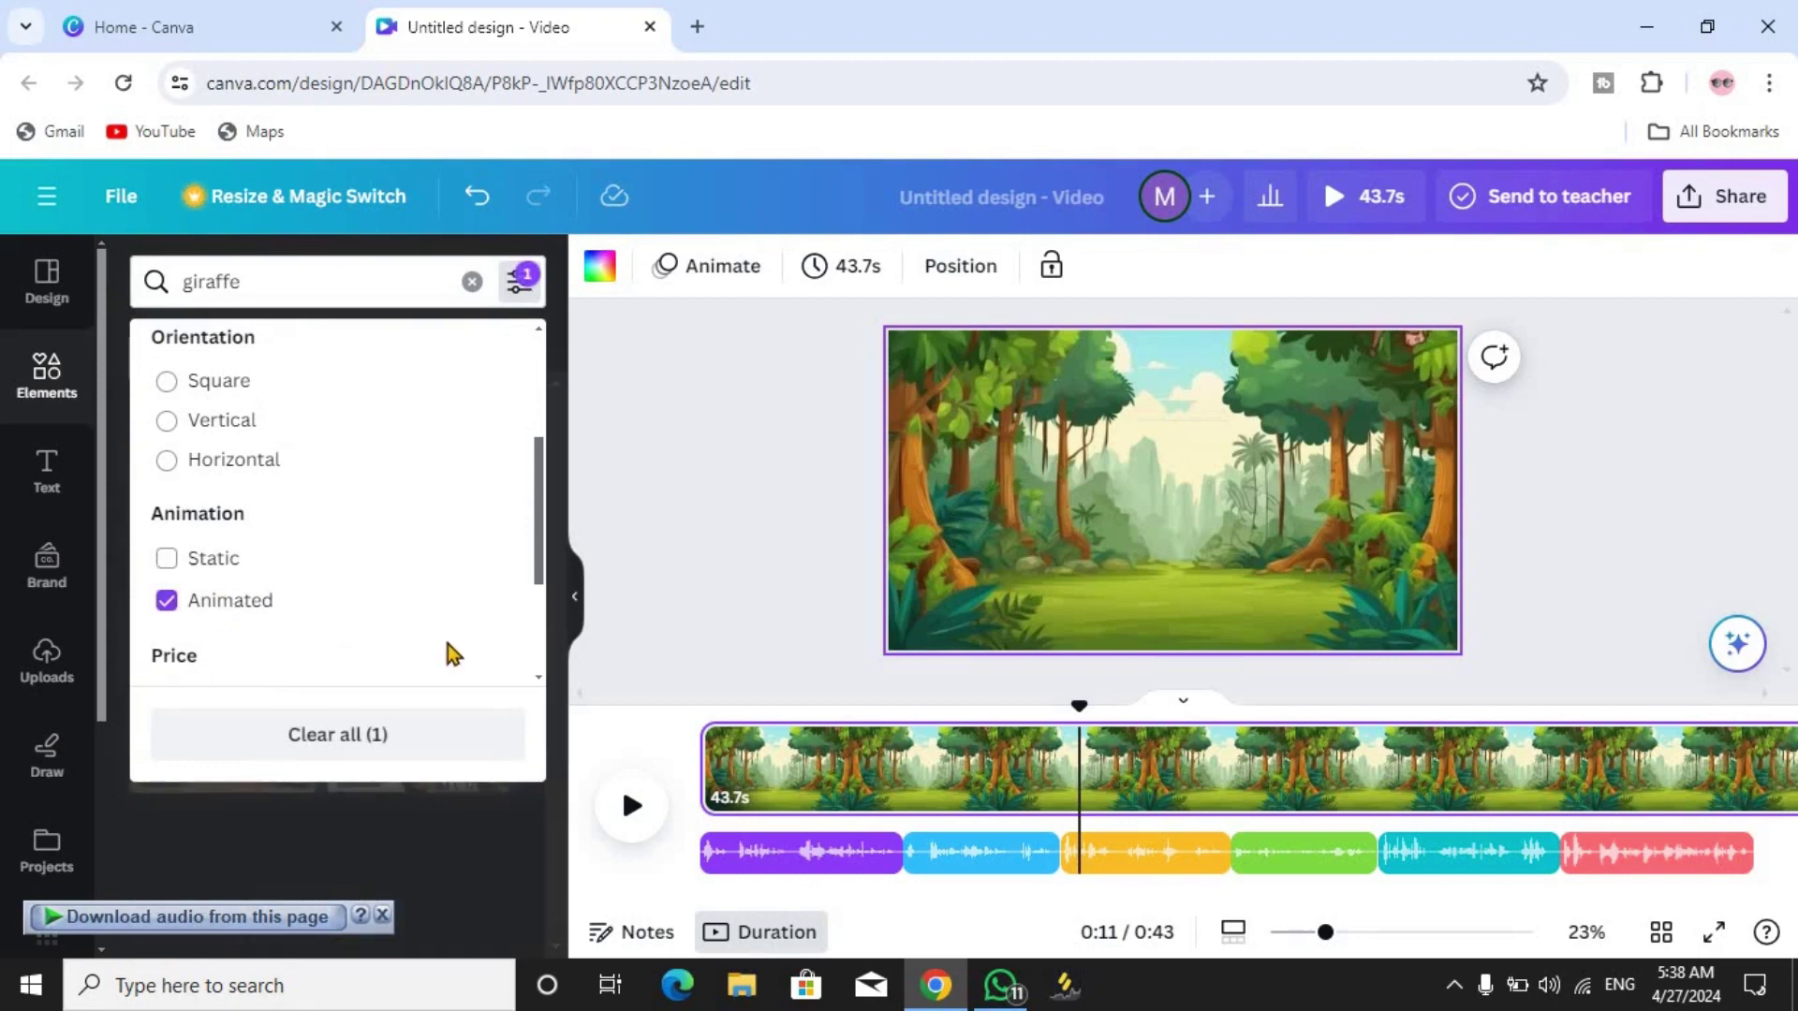
Add the giraffe eating leaves, flipped horizontally and slightly scaled down, in the left half of the page beside the trees
left_click(150, 592)
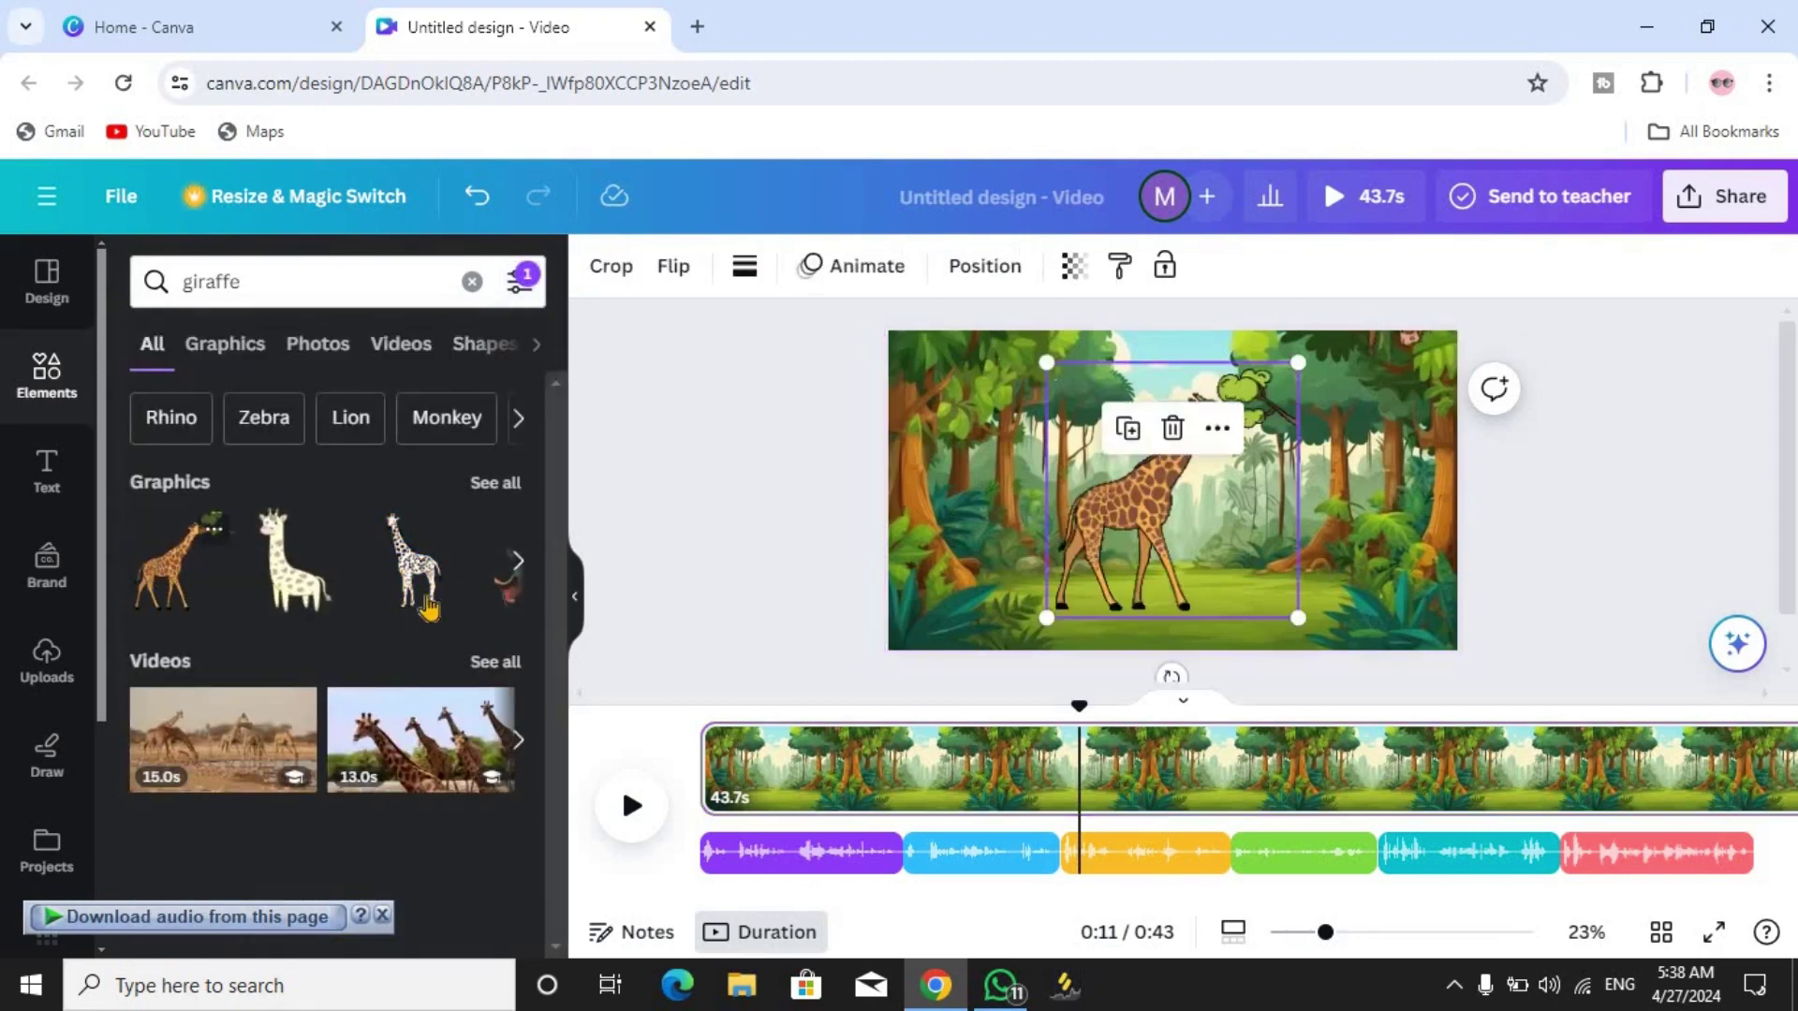
left_click(674, 271)
left_click(738, 337)
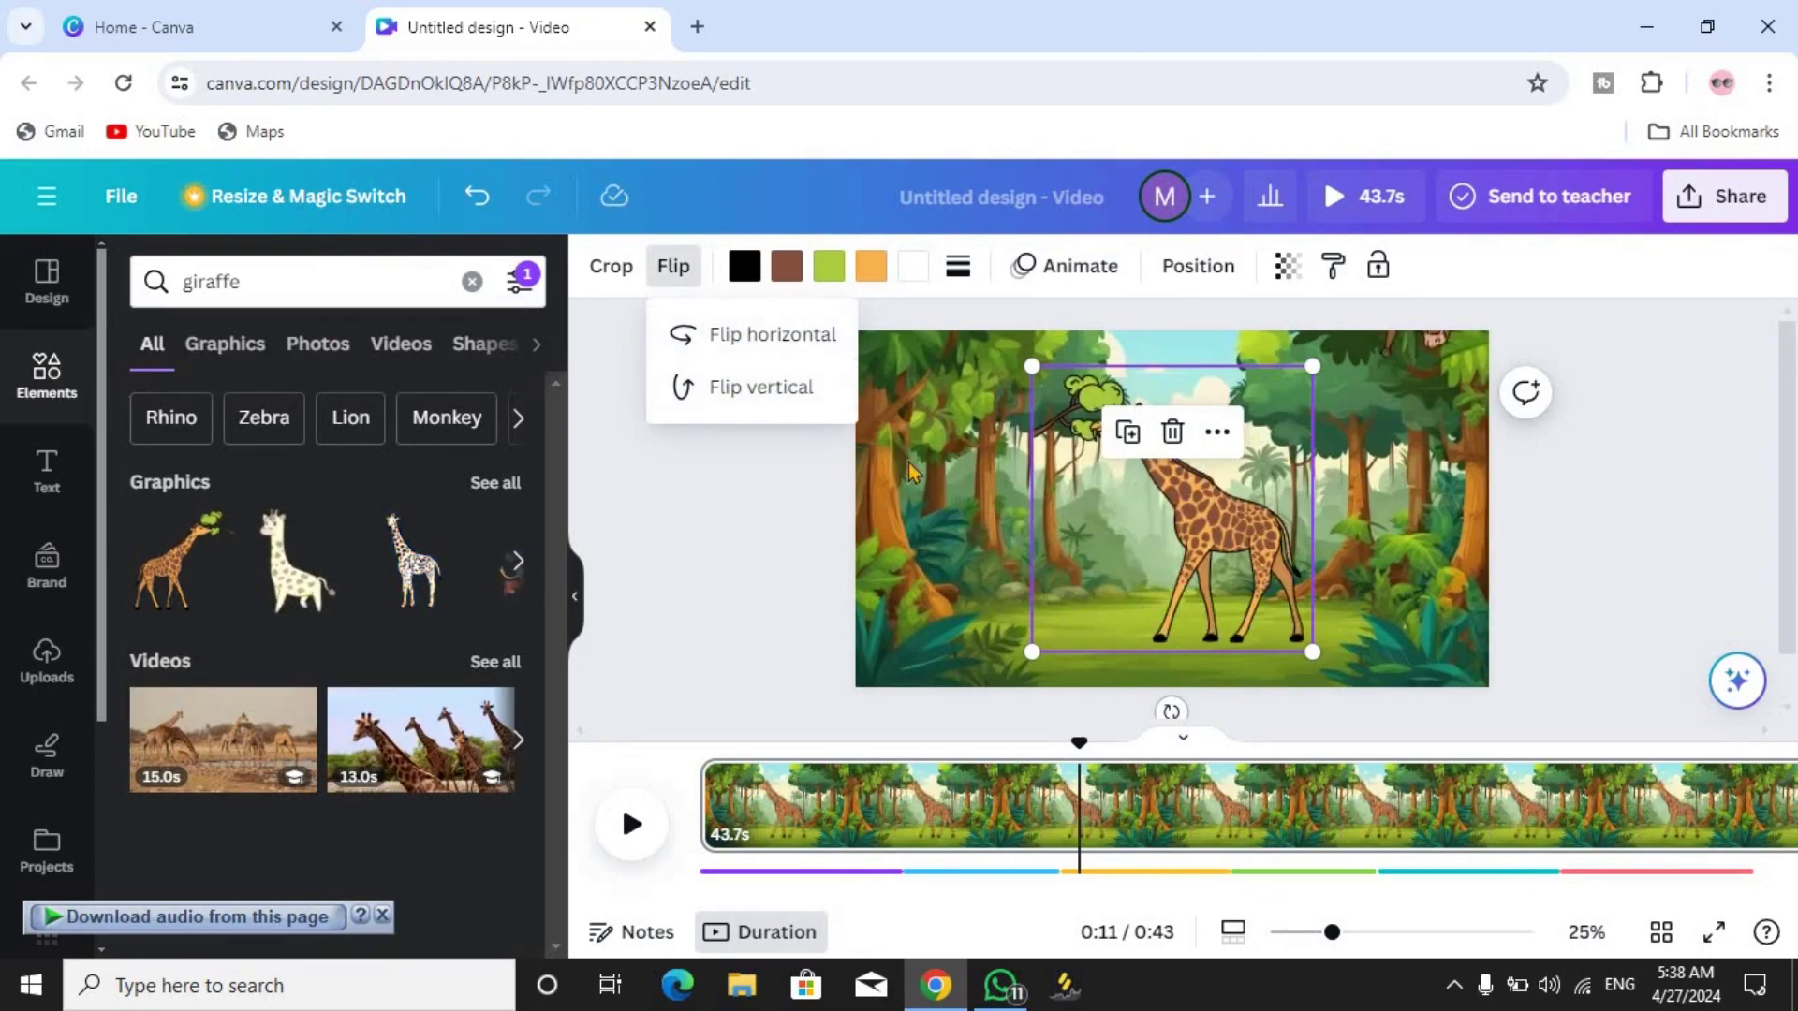
left_click_drag(1138, 487, 981, 487)
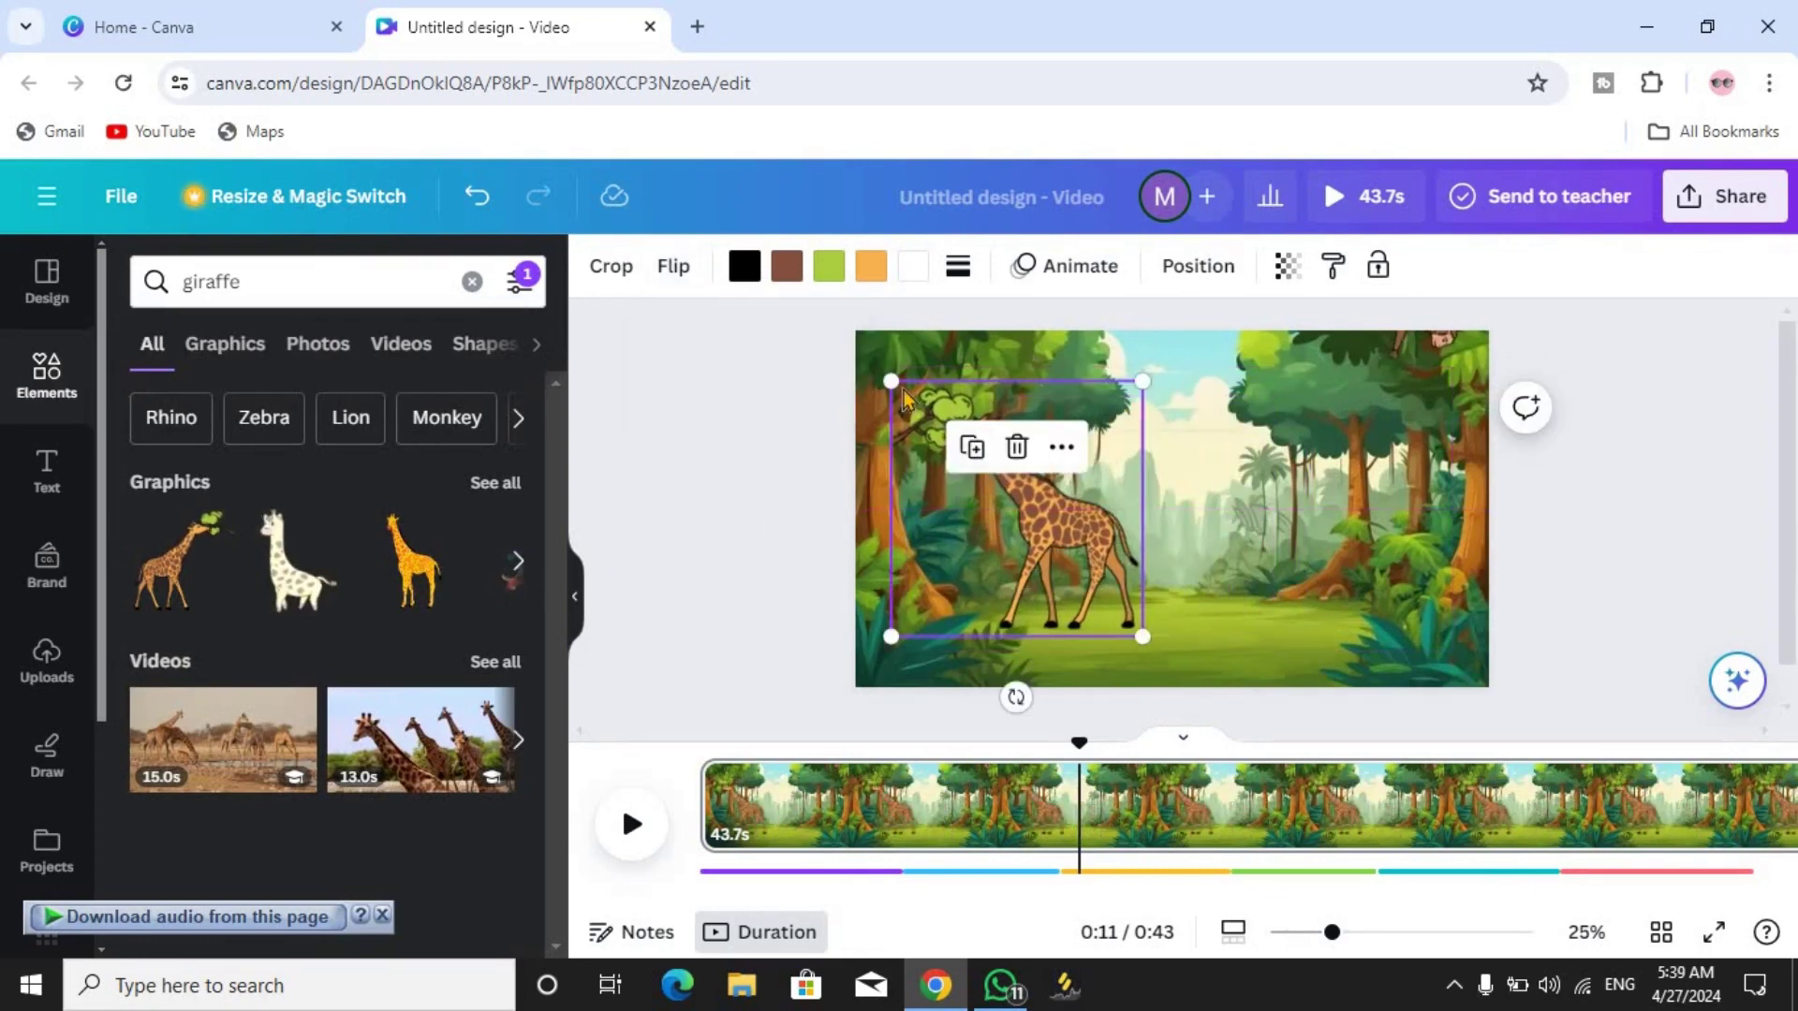
left_click_drag(897, 385, 921, 411)
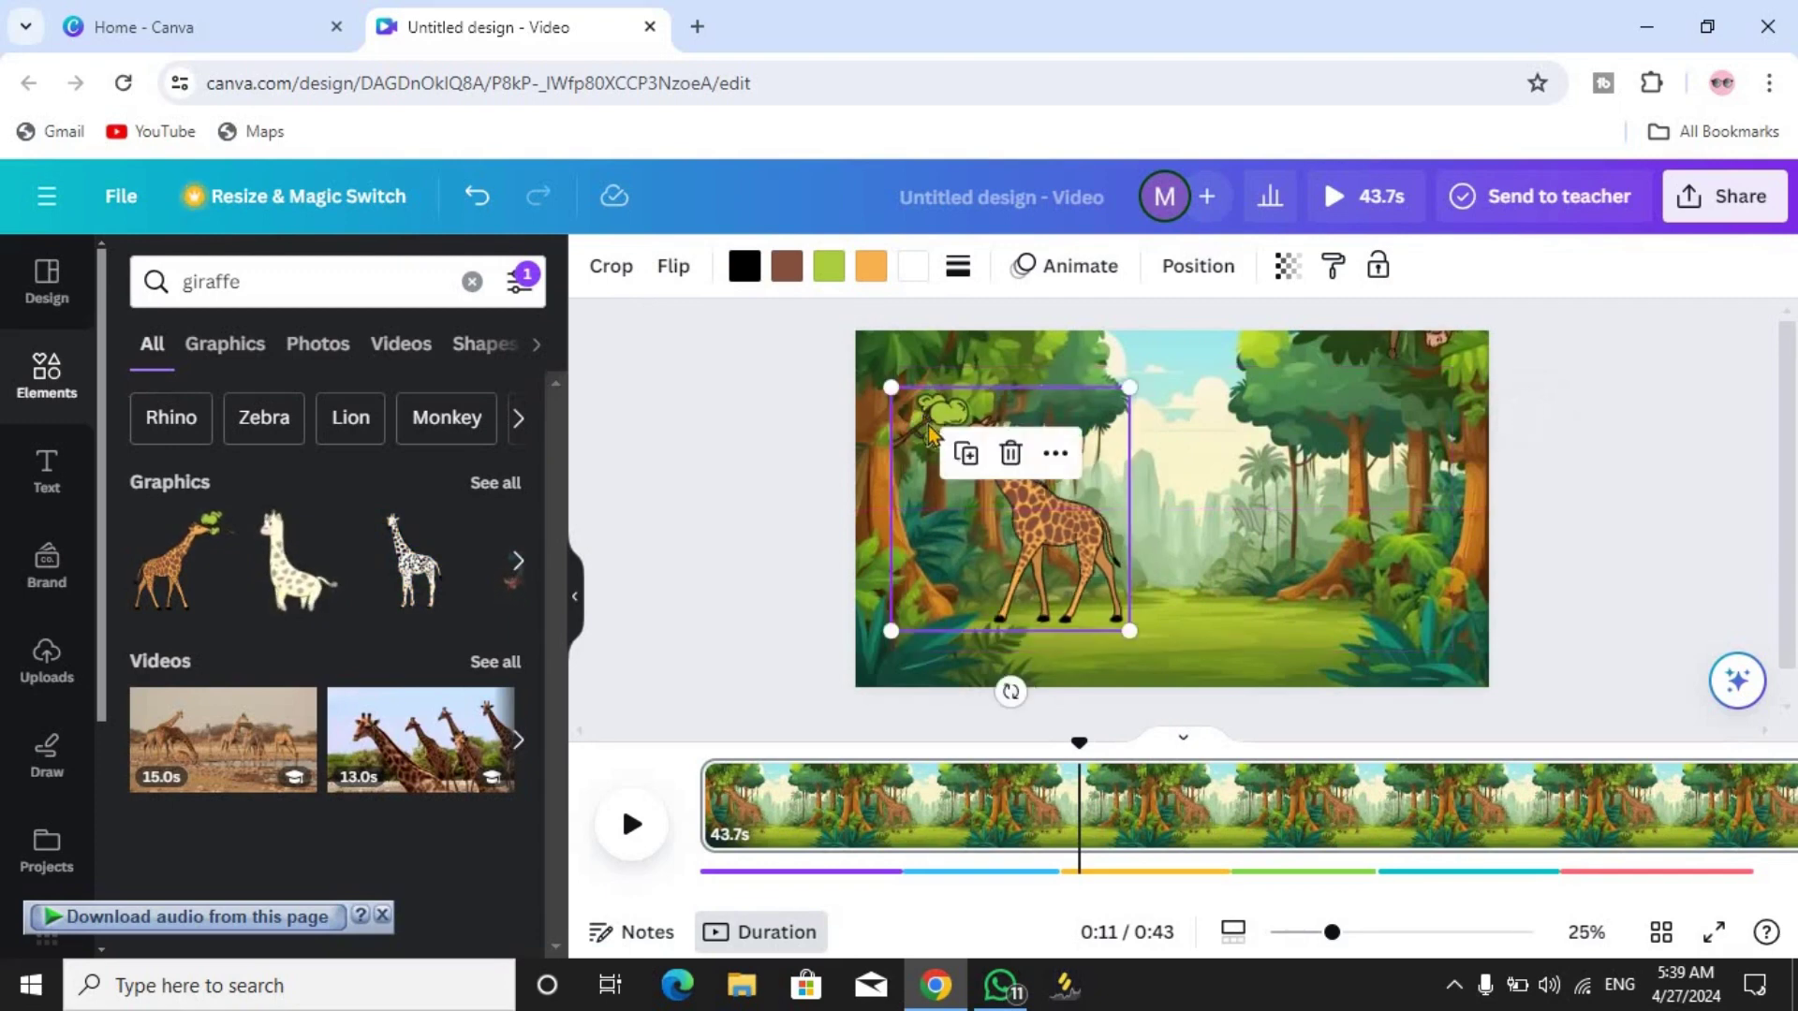
left_click(789, 493)
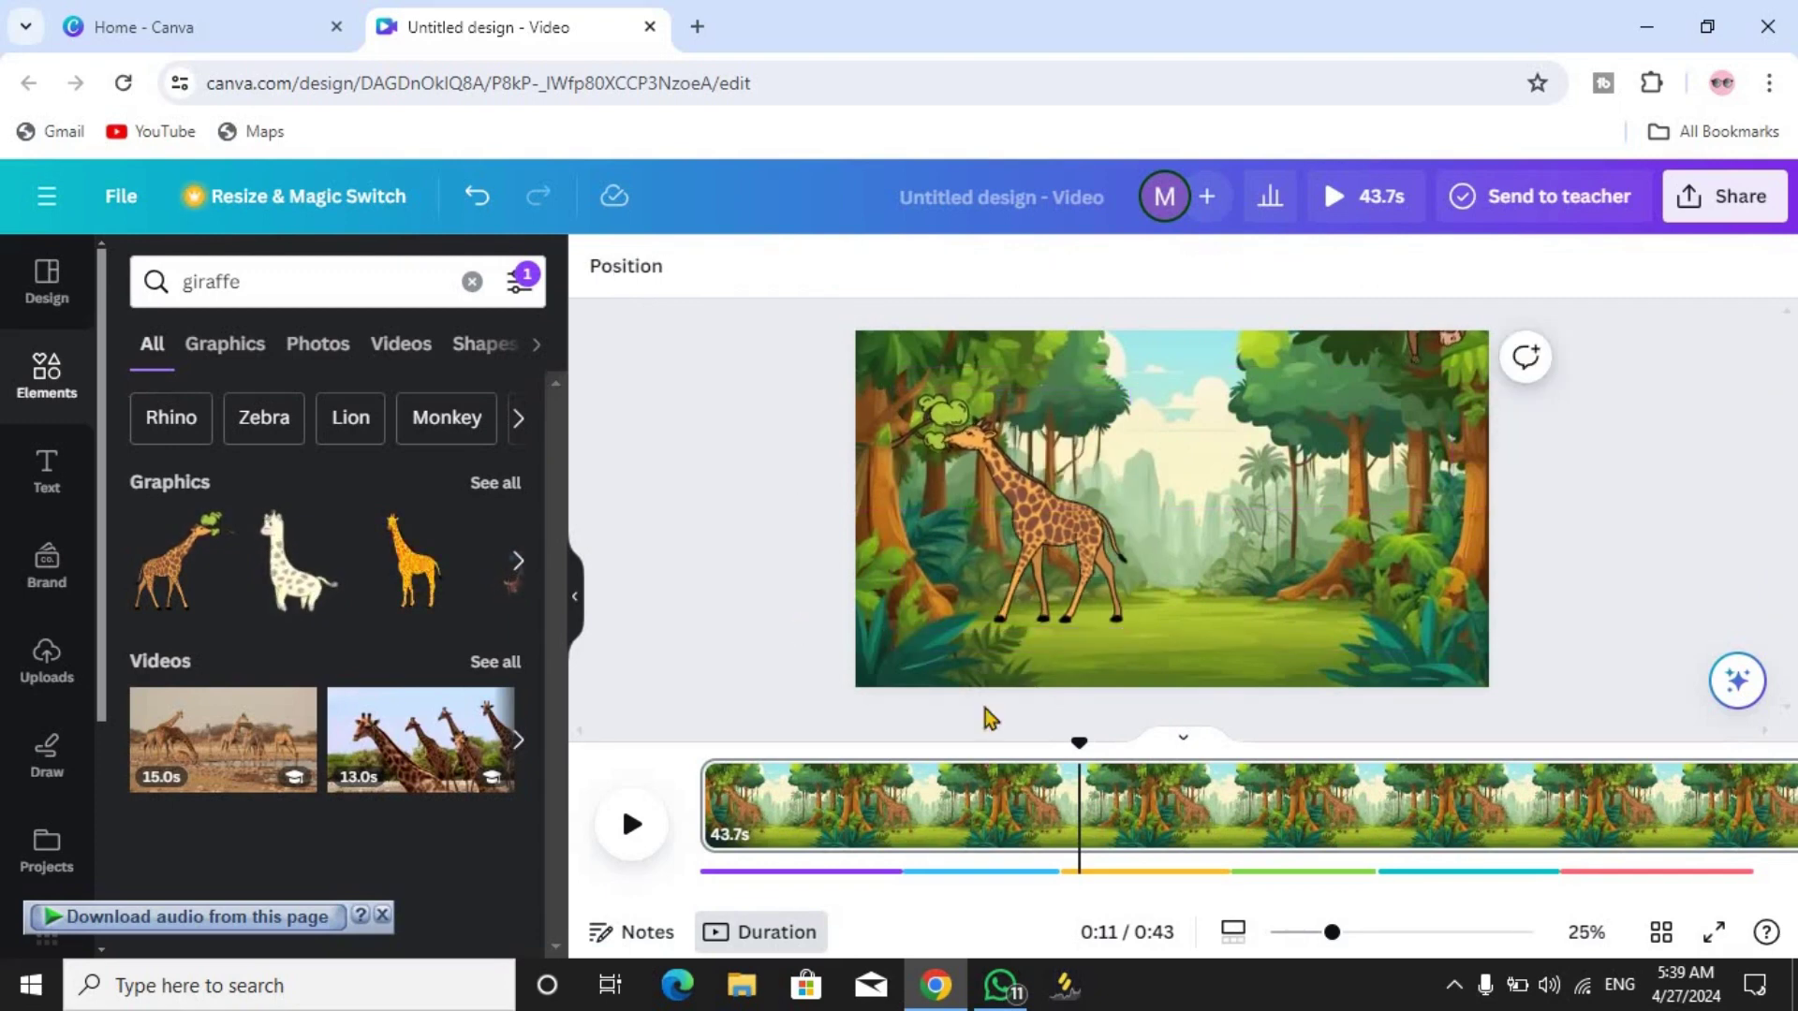
Show the giraffe's timing and trim its start to the beginning of the m3.mp3 clip, leaving it 32.3 seconds long
left_click(1034, 571)
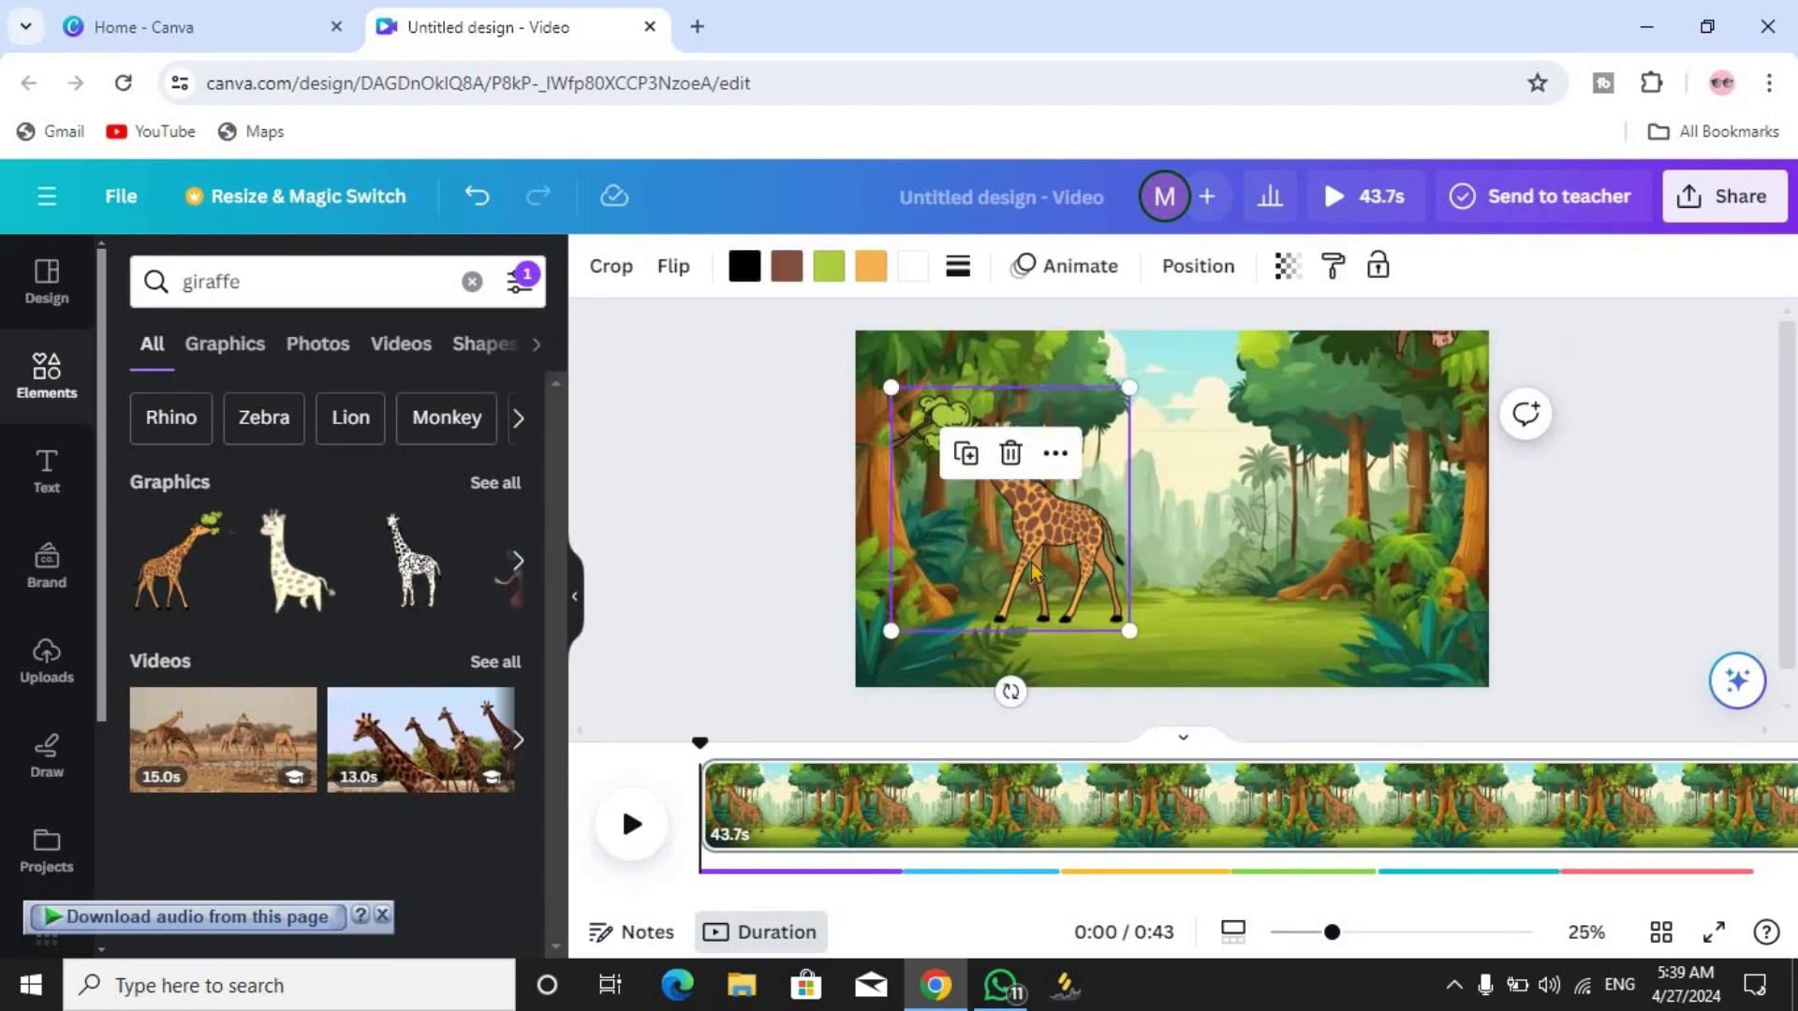
right_click(1055, 555)
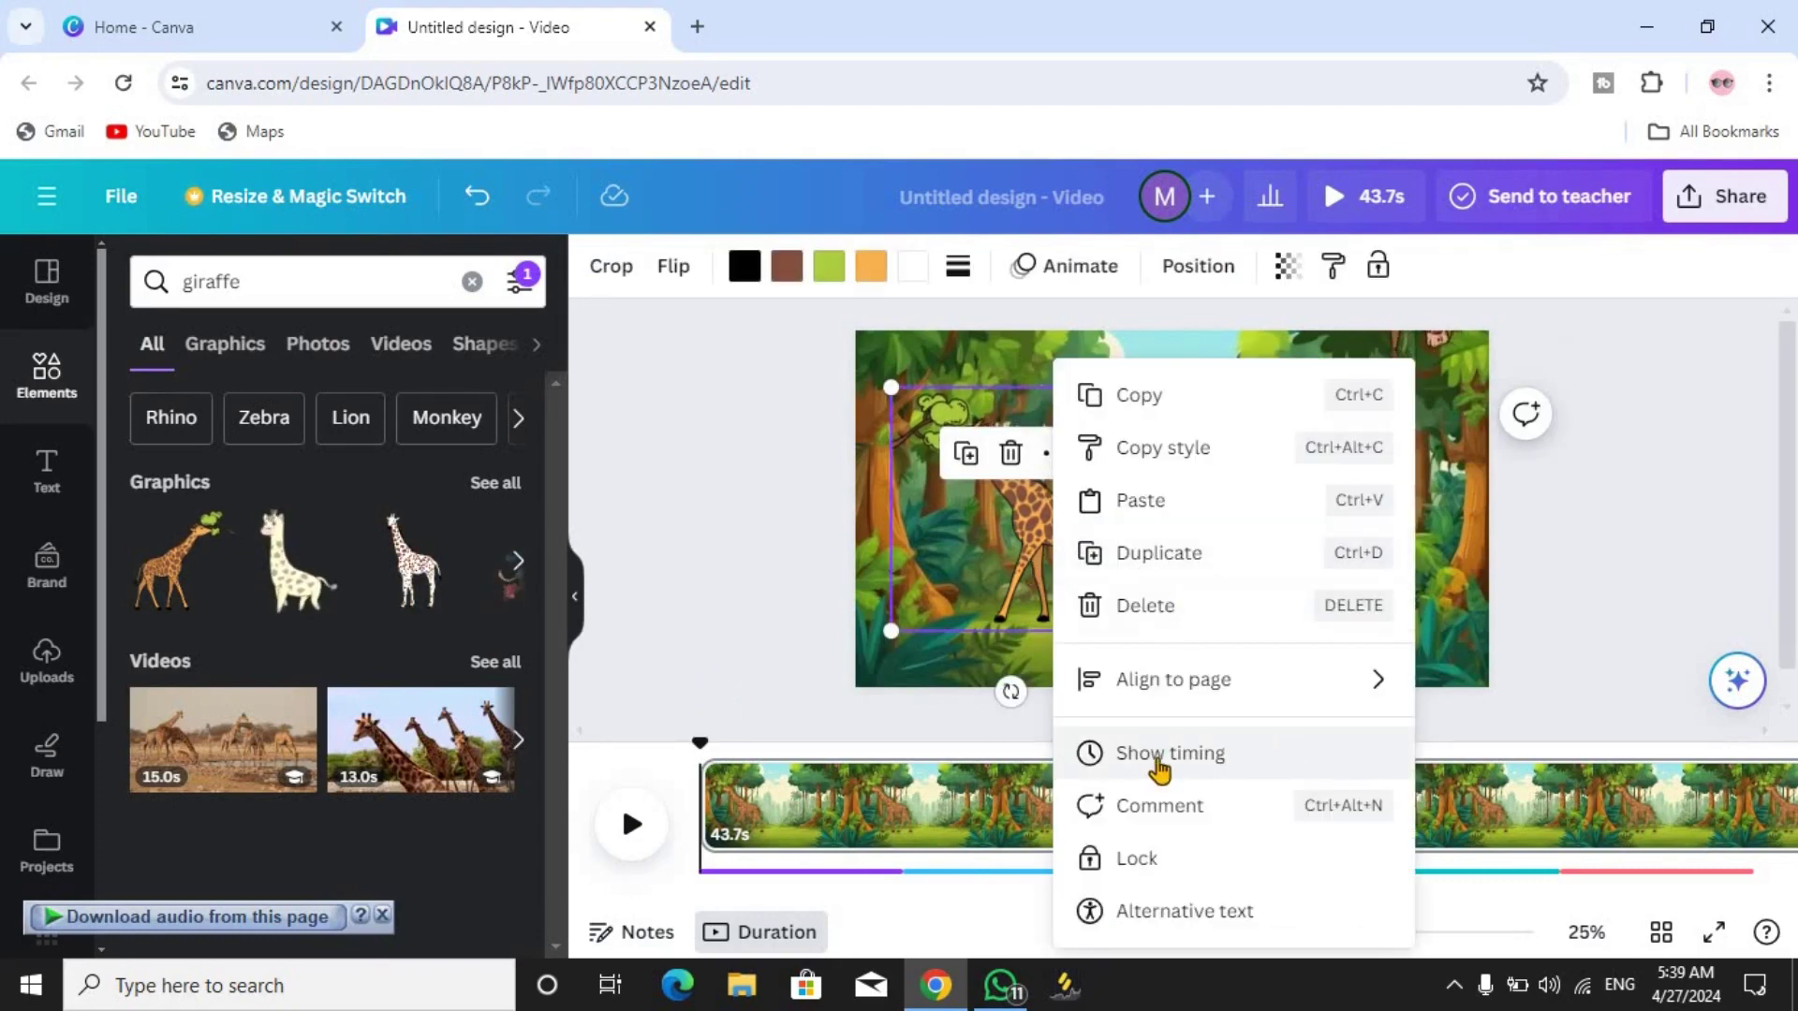
left_click(1166, 753)
left_click_drag(722, 756, 1052, 755)
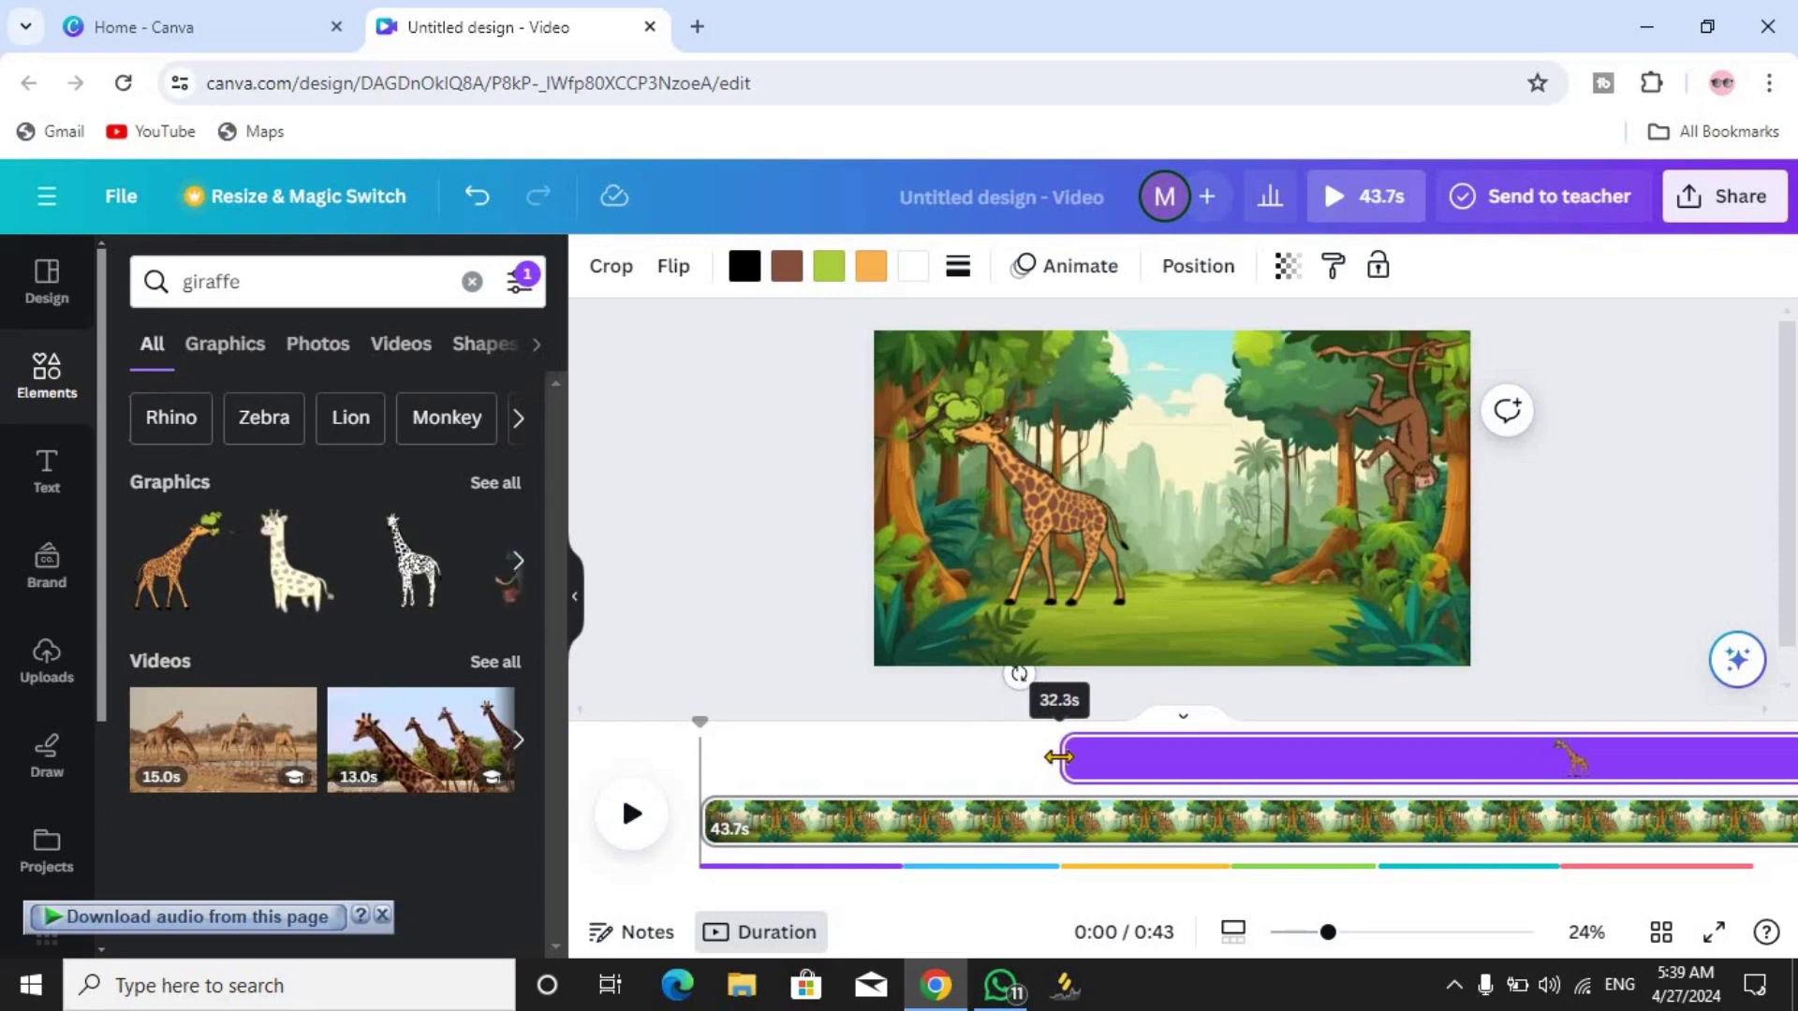
left_click(750, 690)
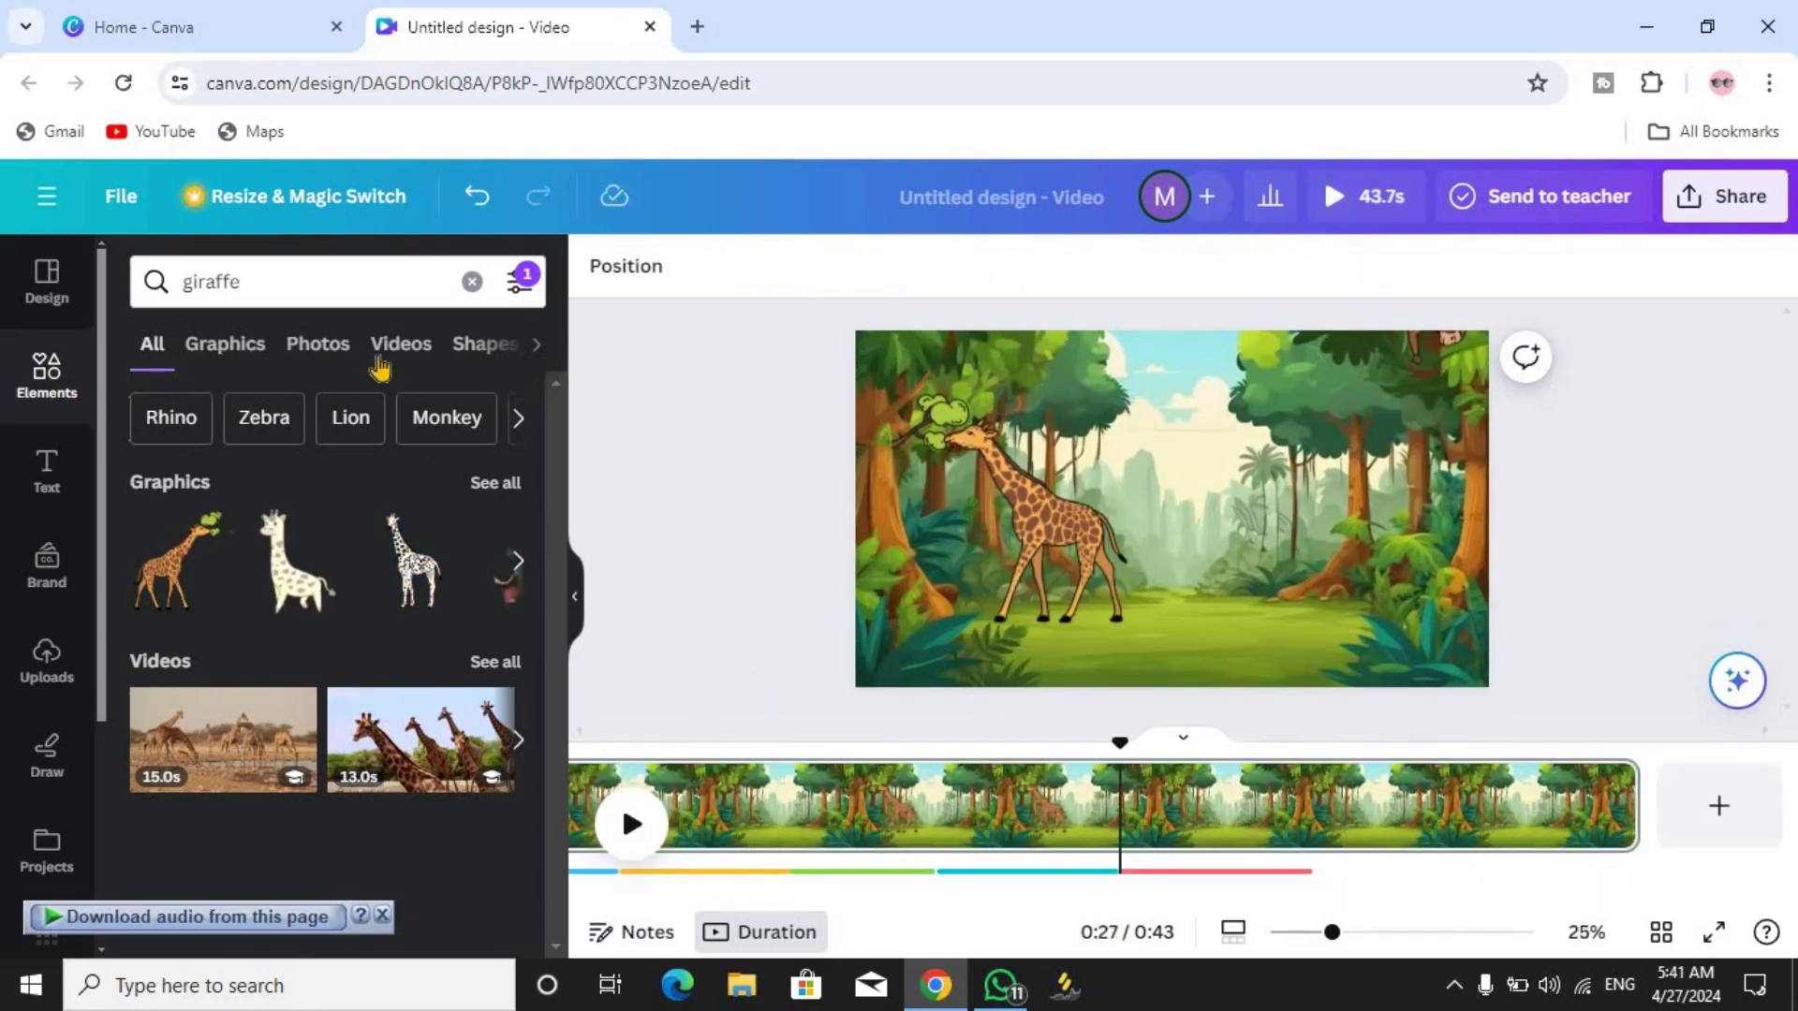
Search the element graphics for rabbit and filter the results to animated ones
left_click(301, 280)
type("rabbit")
key("Return")
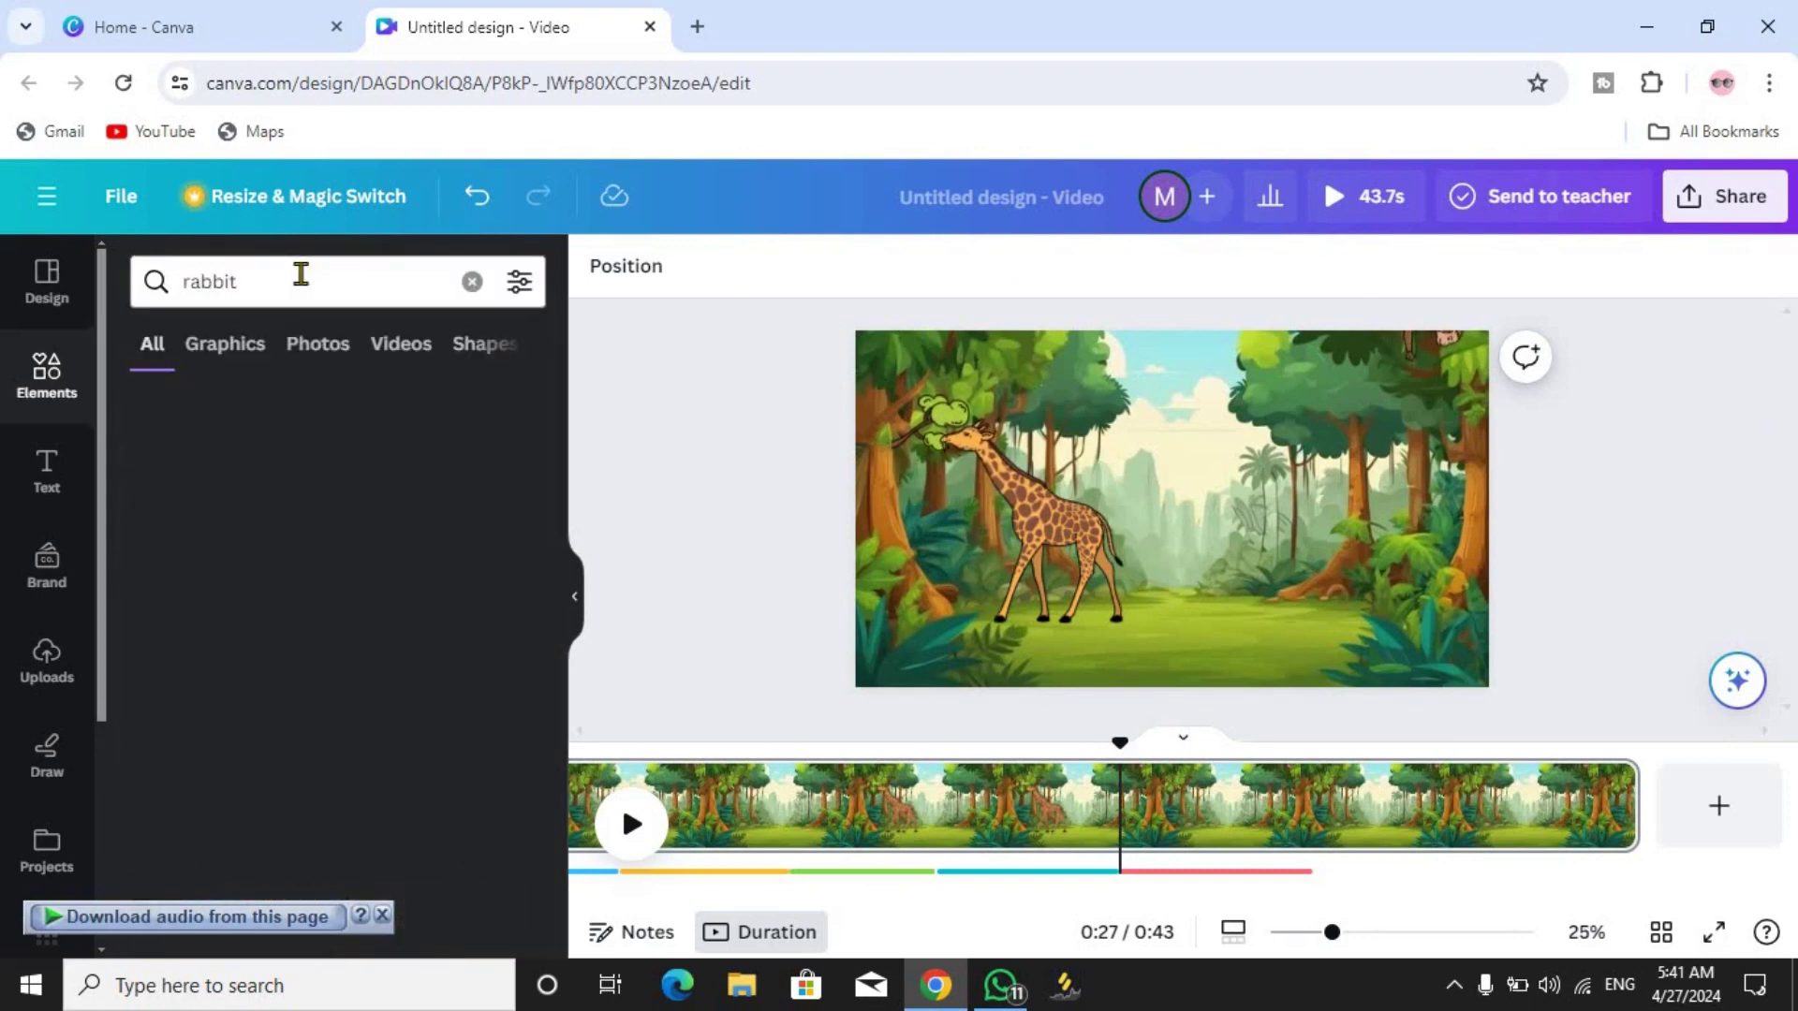
left_click(241, 348)
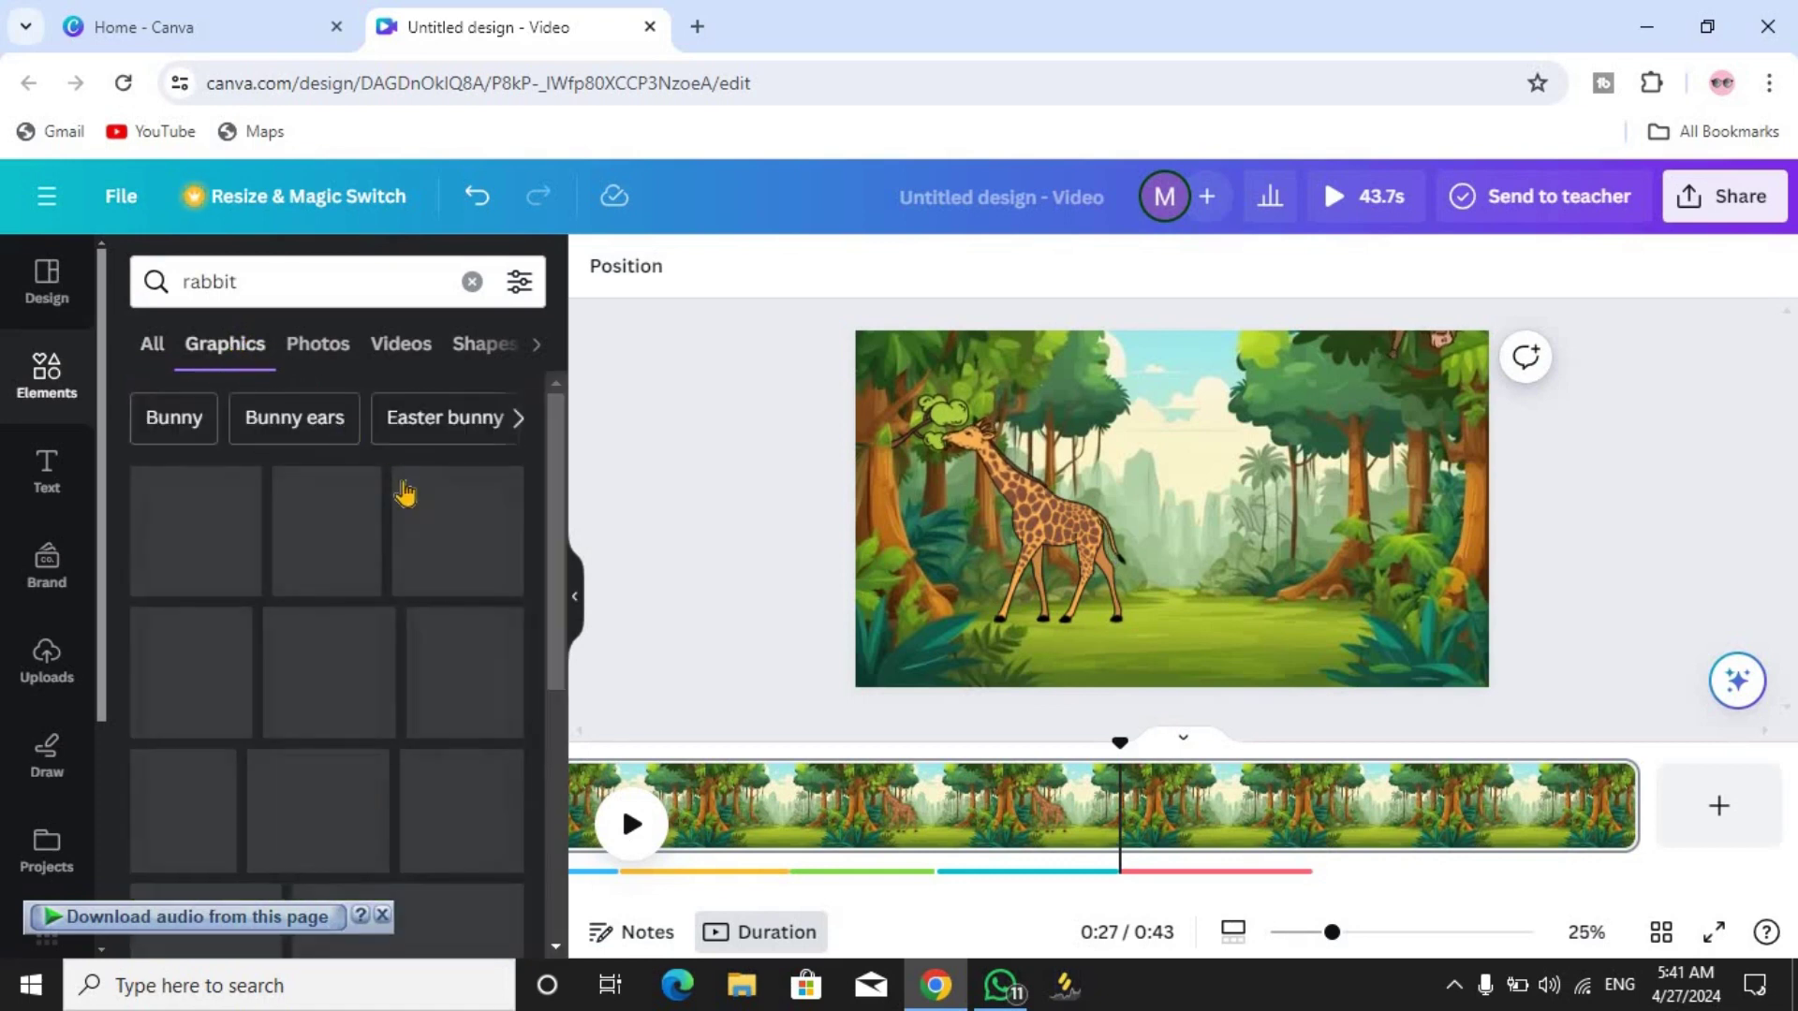
left_click(518, 282)
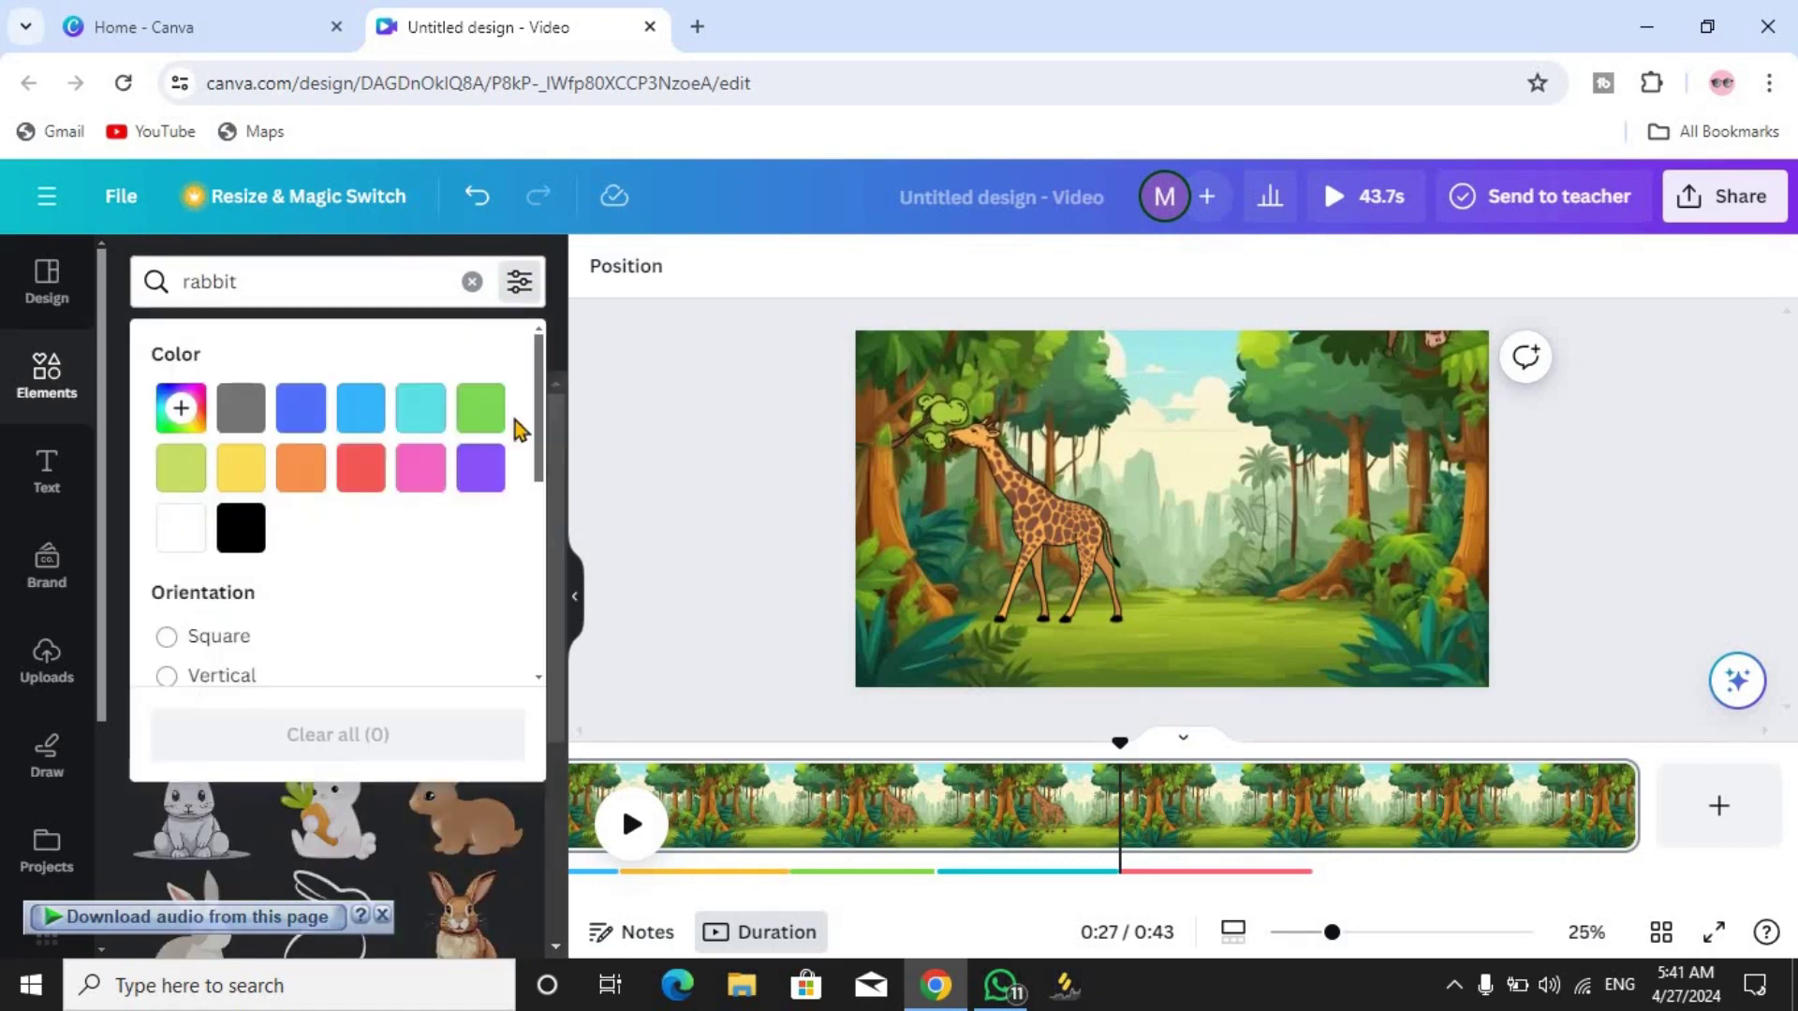
left_click_drag(538, 486, 538, 556)
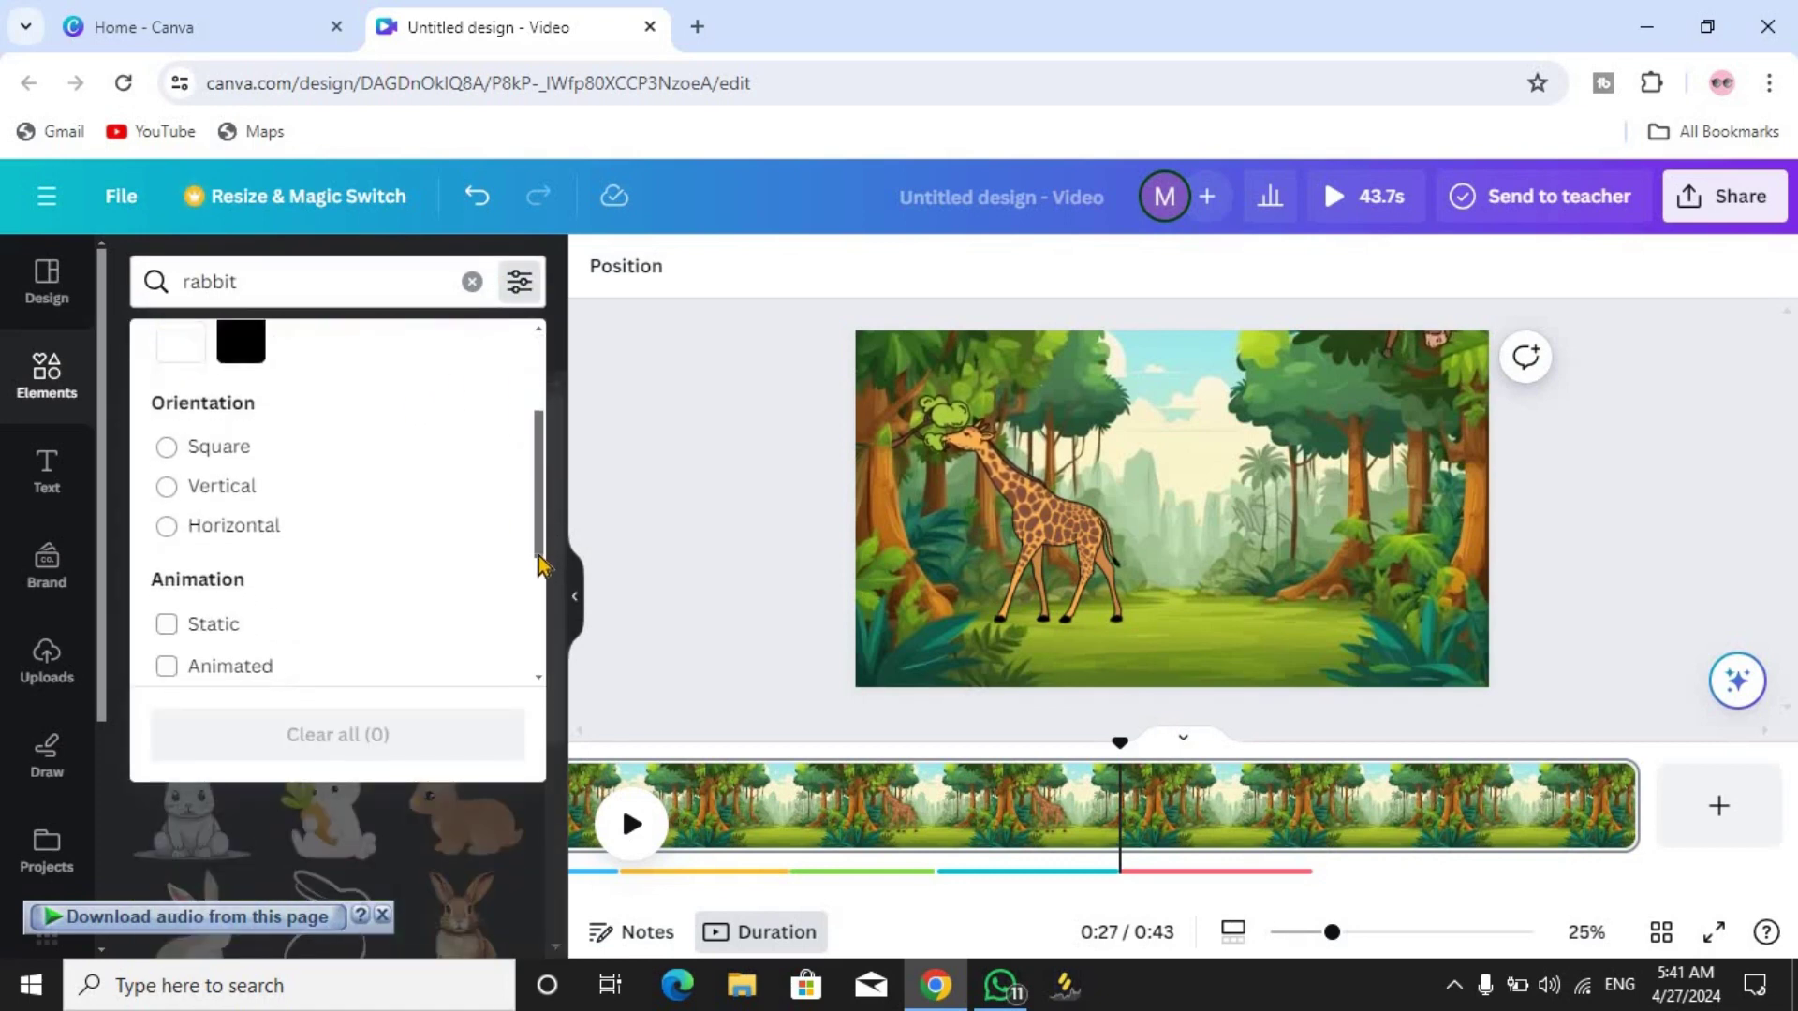
left_click(255, 670)
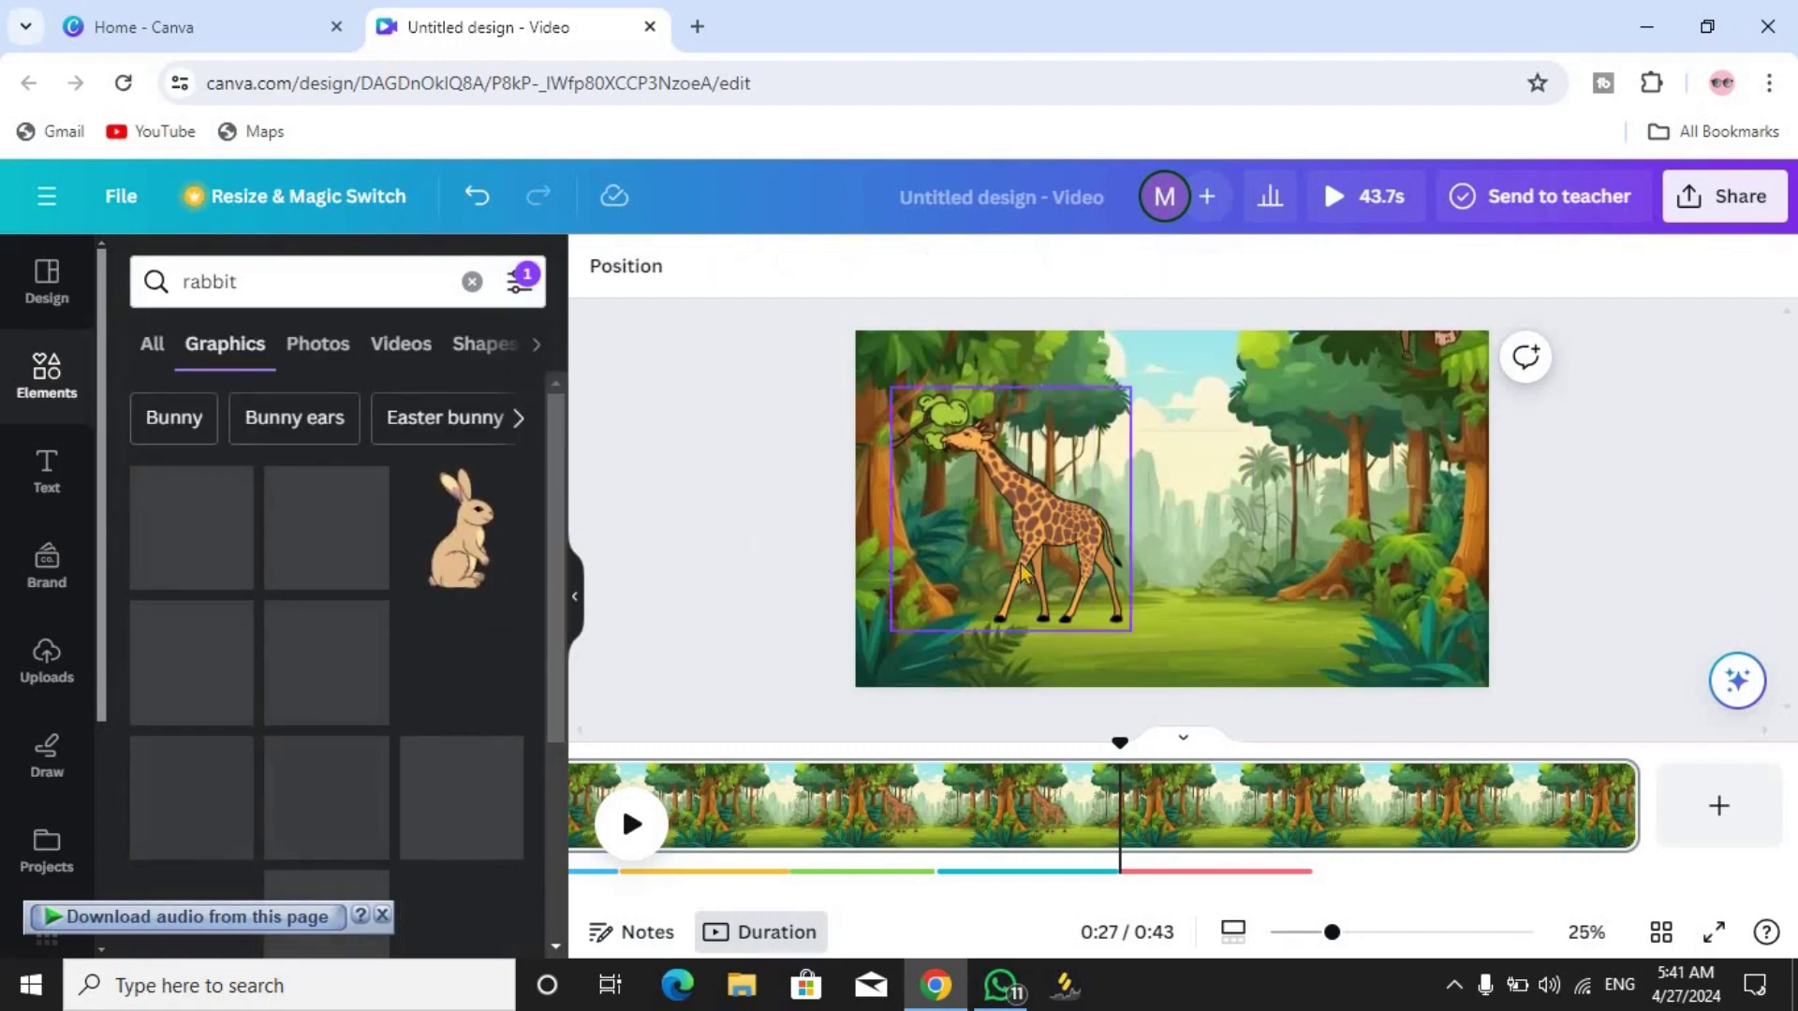
Add the beige sitting rabbit, scaled down and flipped horizontally to face the giraffe, on the grass in the page's lower-right area
left_click_drag(1094, 367, 1131, 434)
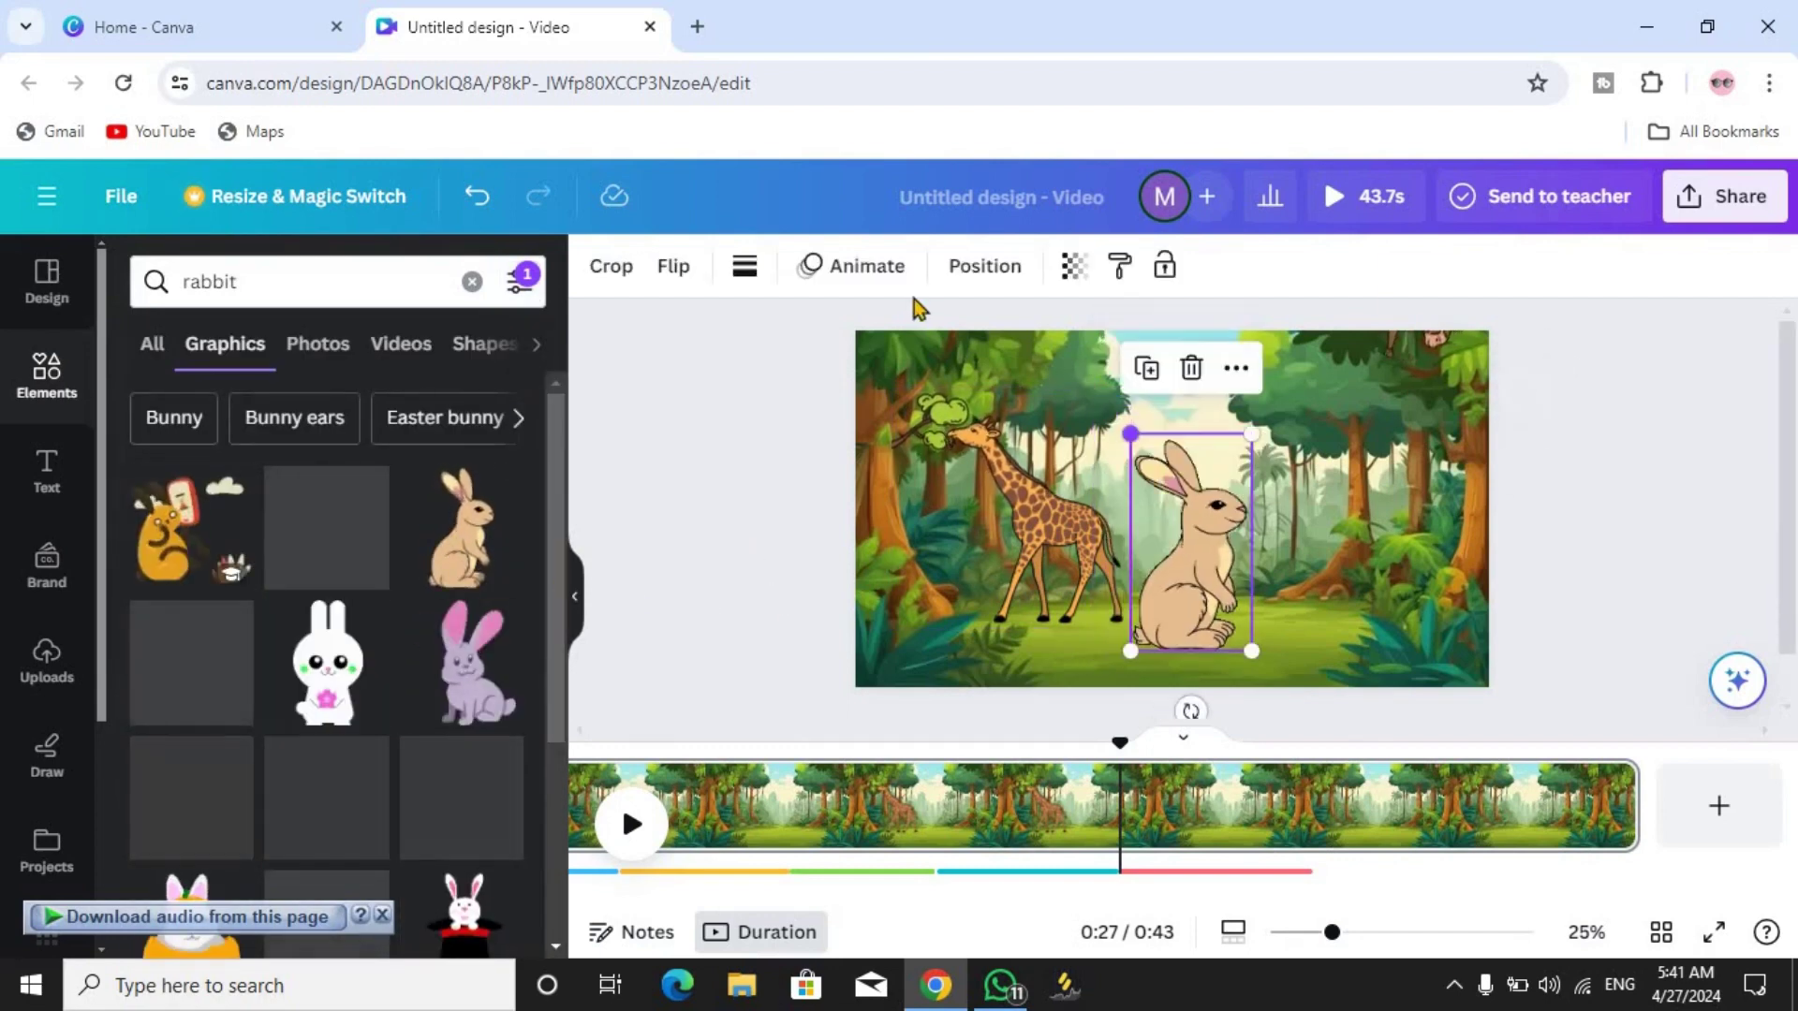
left_click(670, 272)
left_click(755, 337)
left_click_drag(1198, 583, 1257, 619)
left_click_drag(1190, 470, 1228, 537)
left_click_drag(1264, 626, 1265, 617)
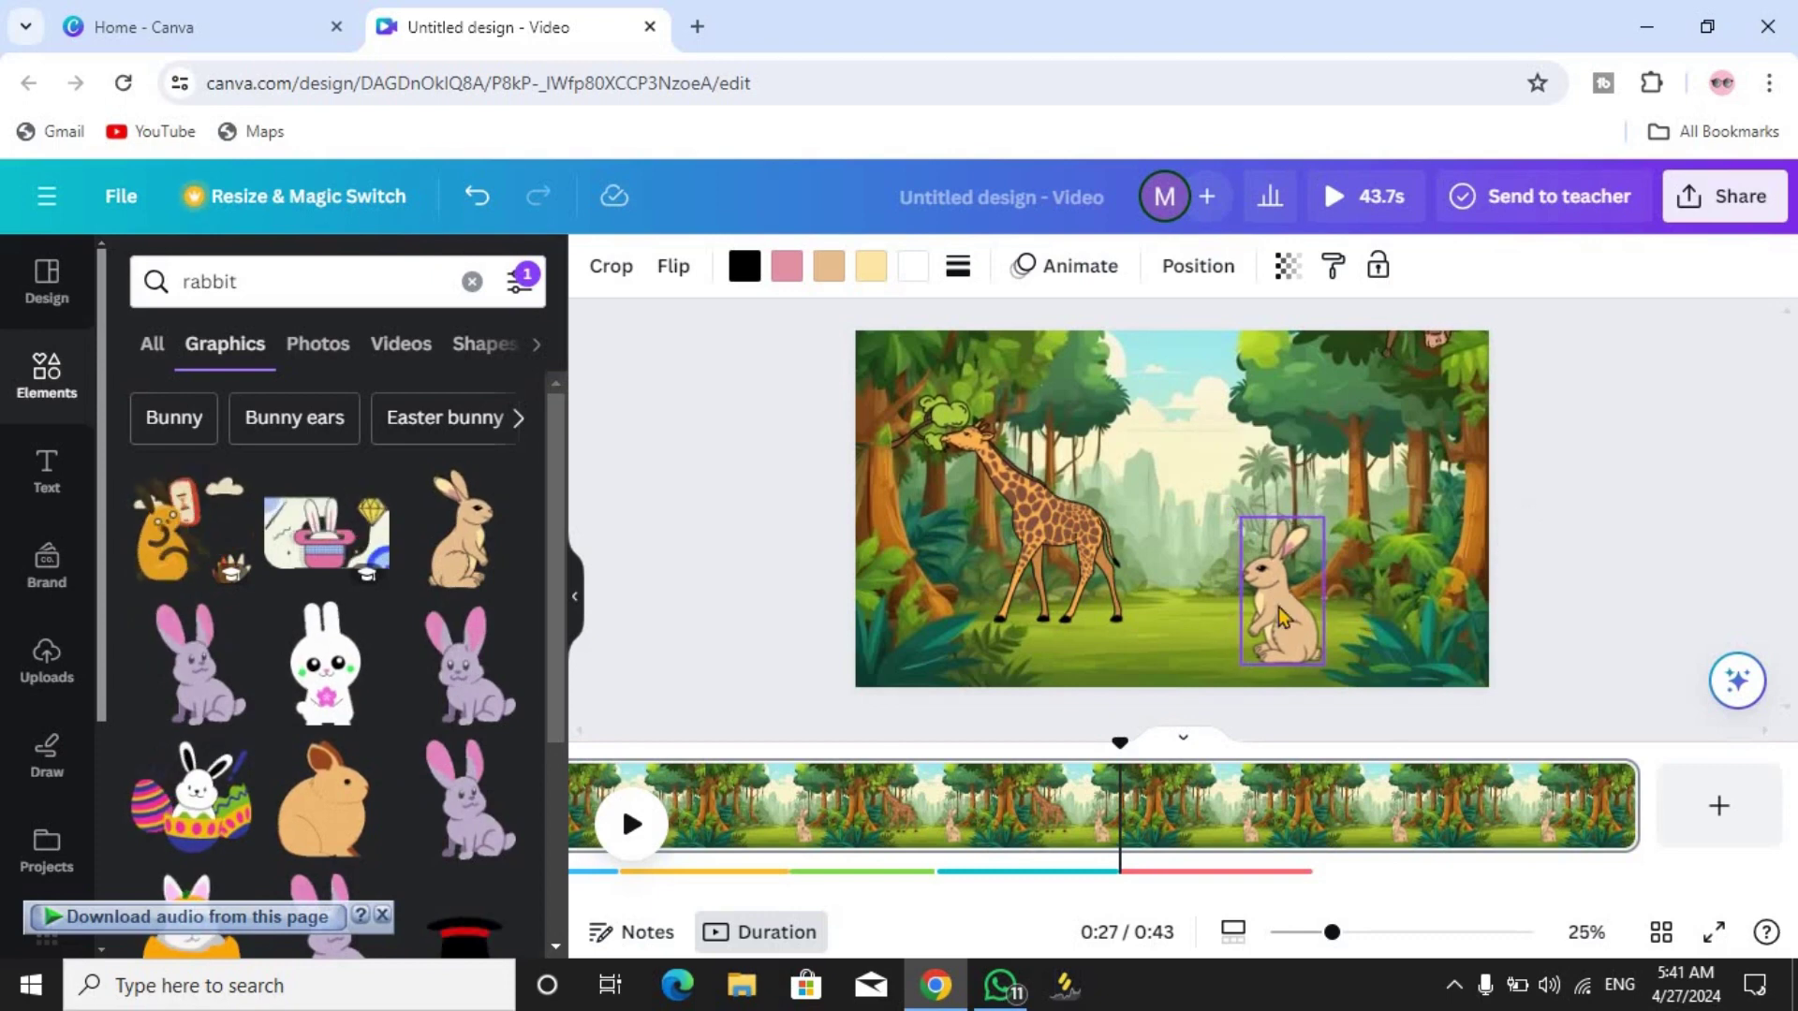
left_click(717, 537)
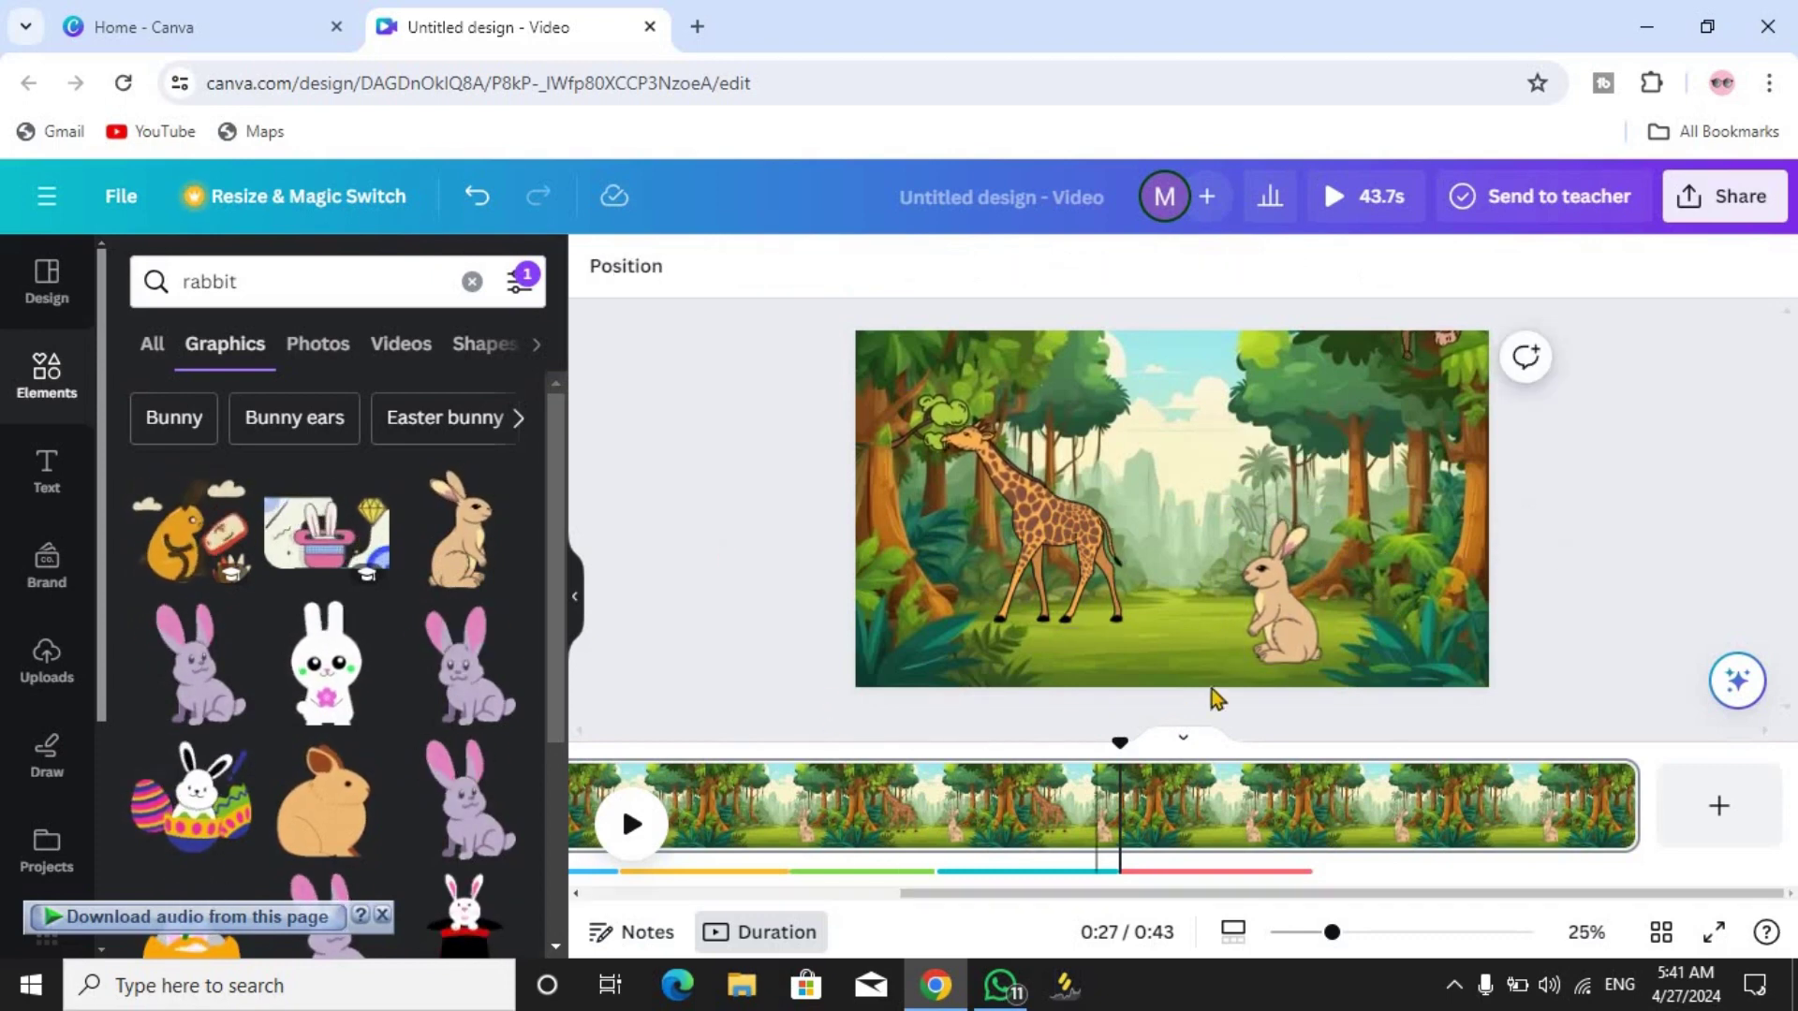
Show the rabbit's timing and trim both its ends to match the red sixth audio clip
left_click(1276, 599)
right_click(1284, 599)
left_click(1393, 752)
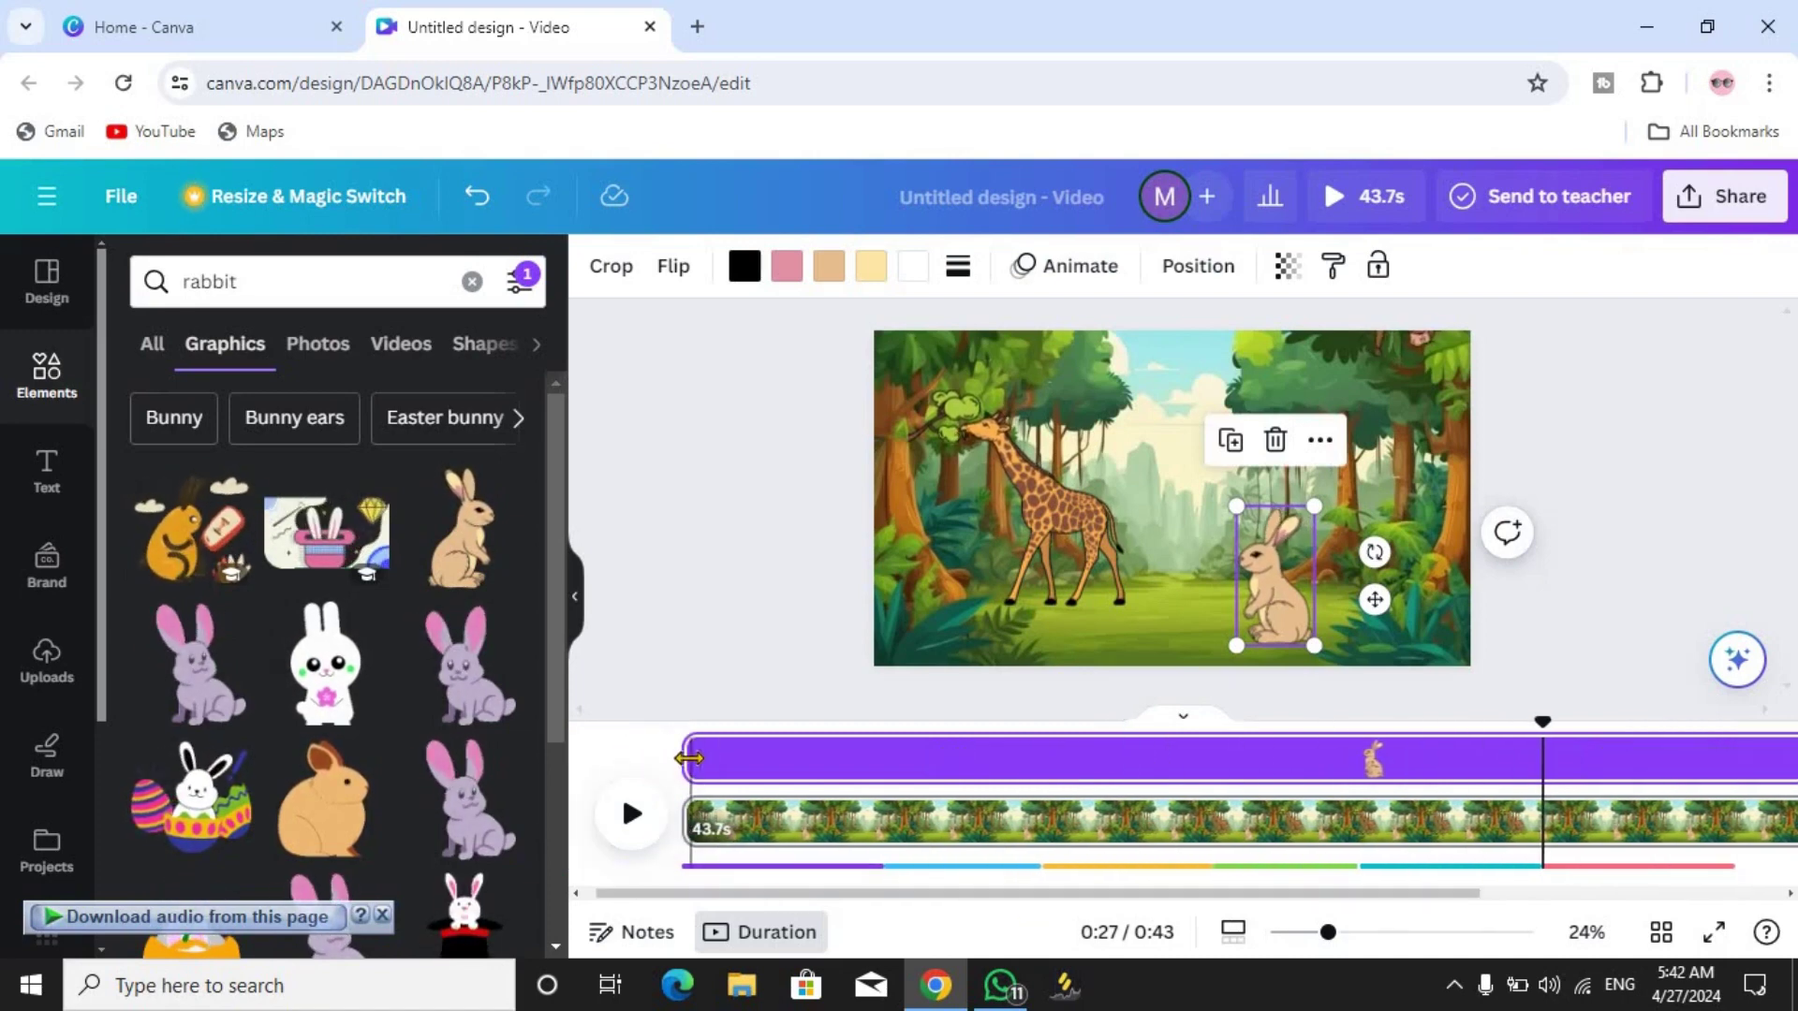
left_click_drag(684, 760, 1564, 762)
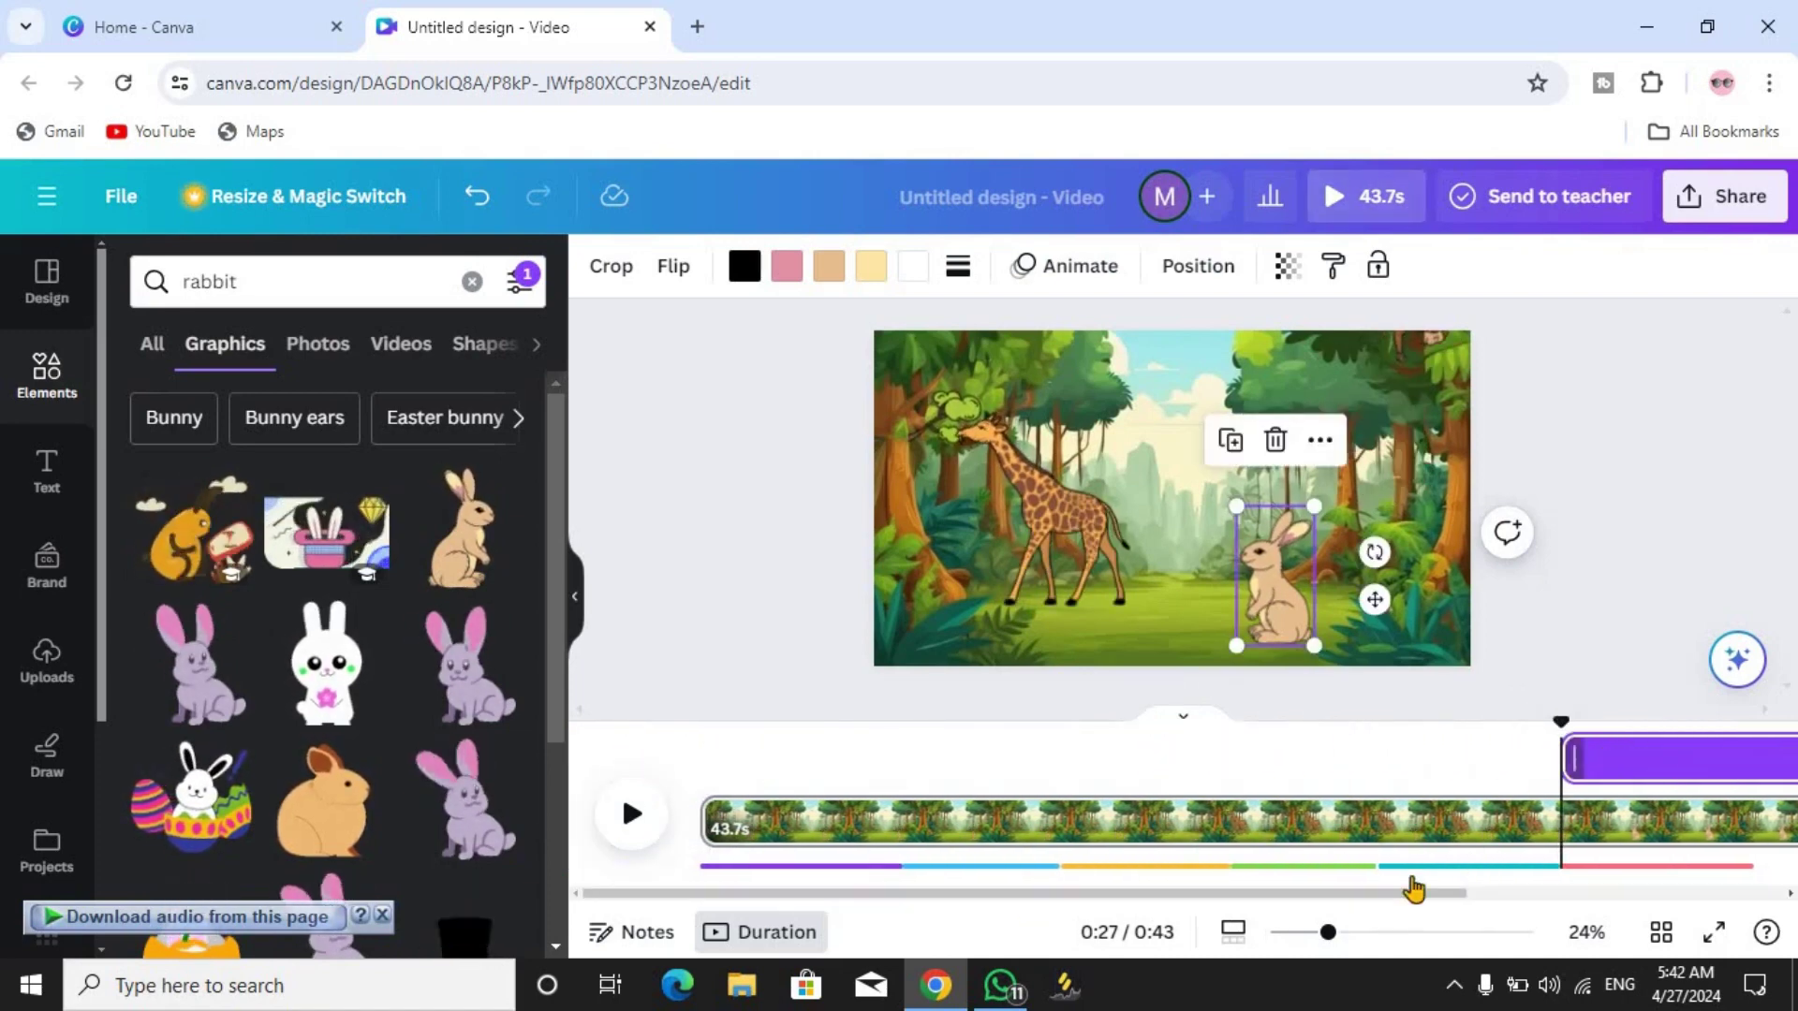
left_click_drag(1409, 893, 1700, 899)
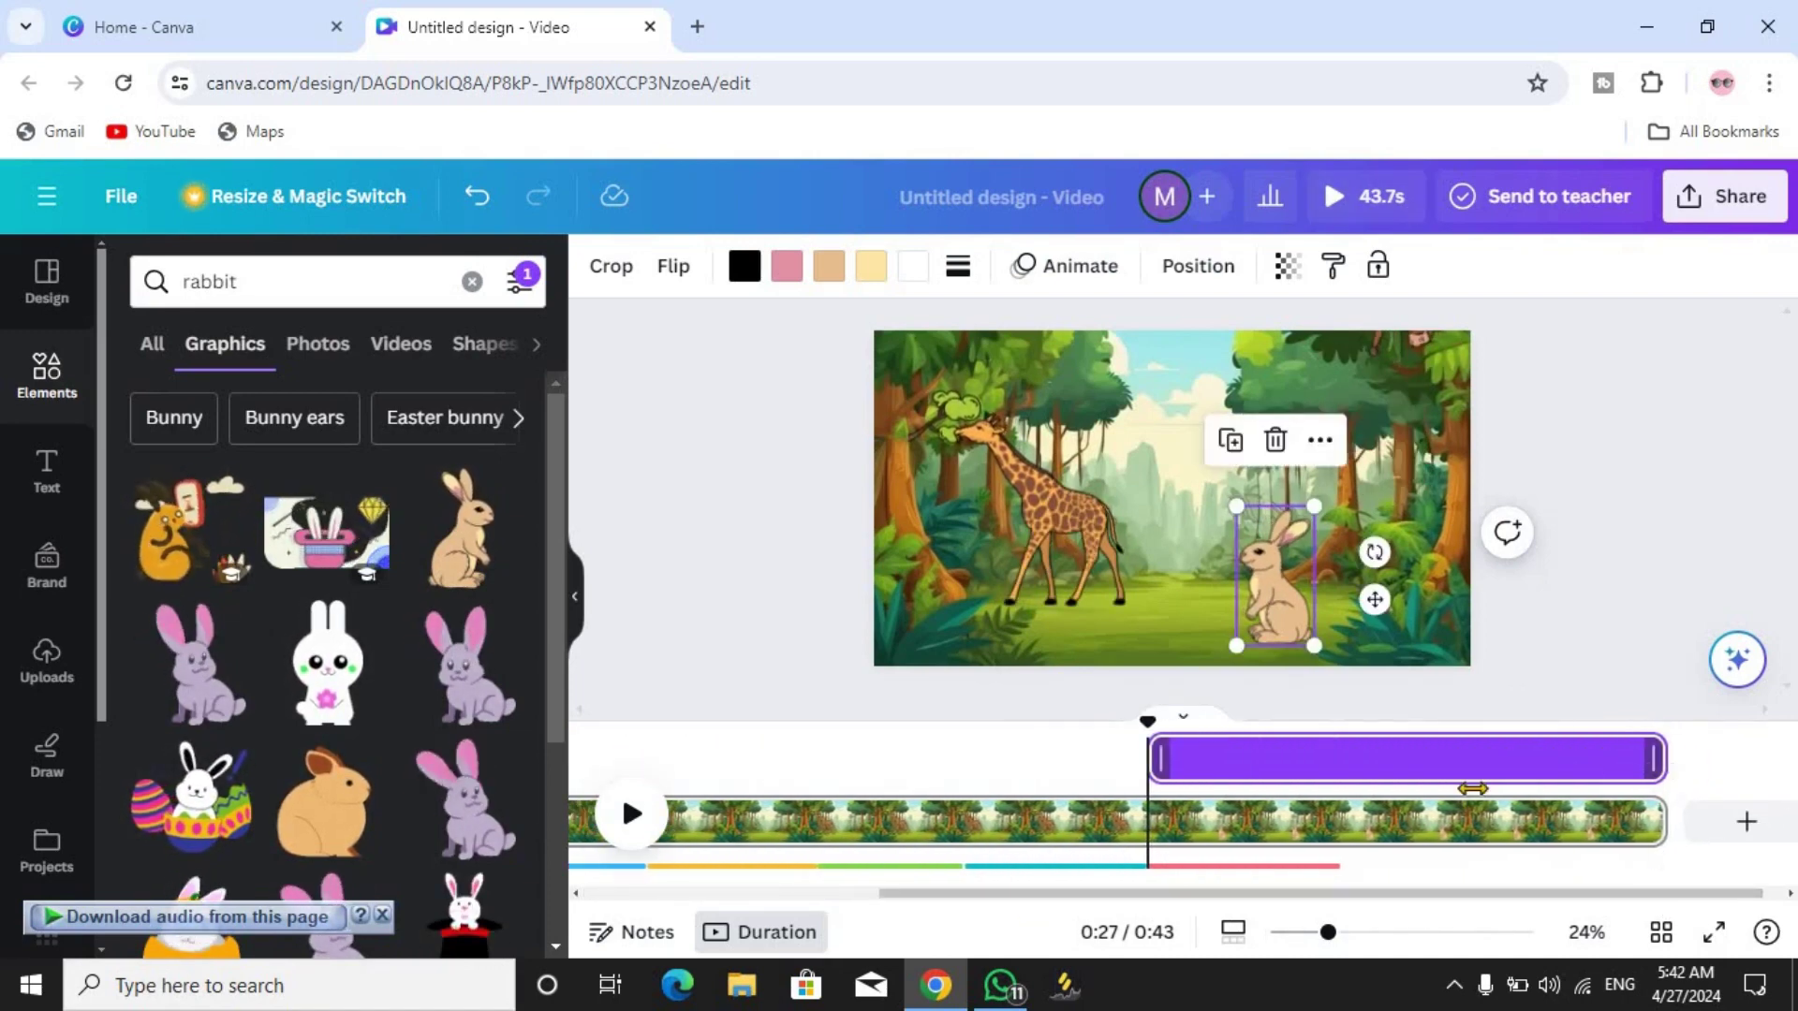
left_click_drag(1661, 775, 1309, 775)
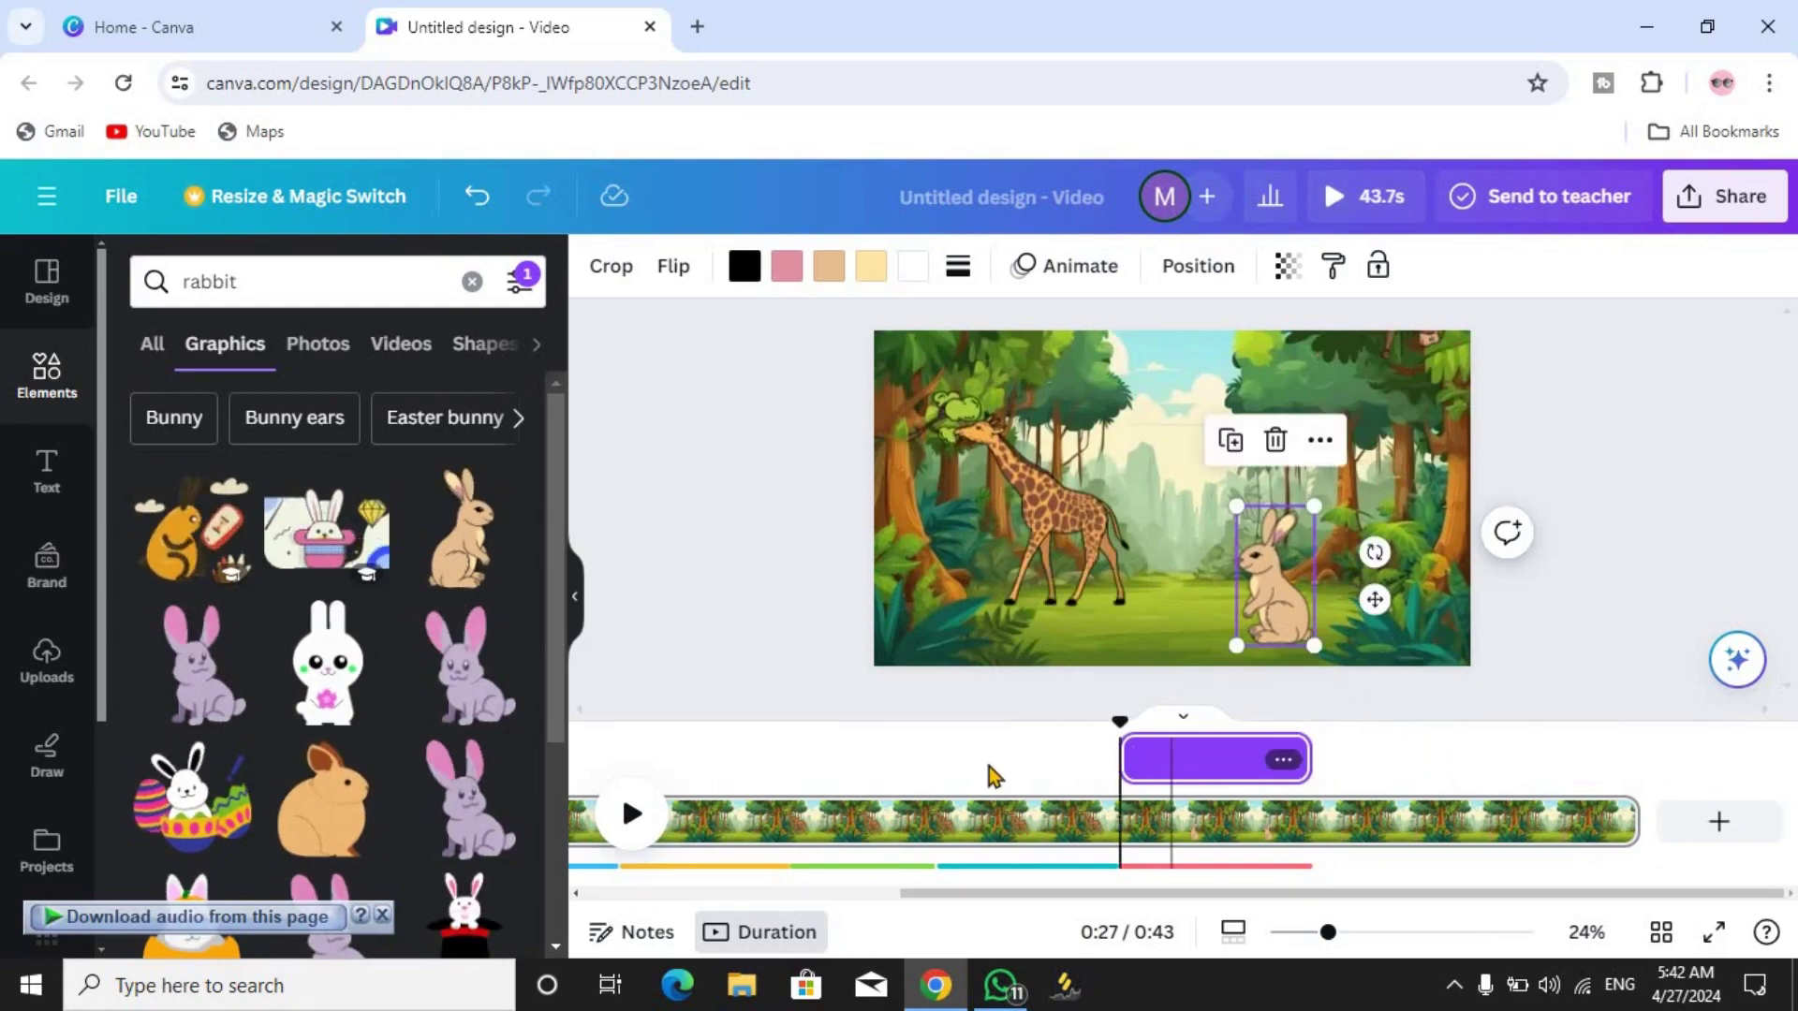
left_click(815, 685)
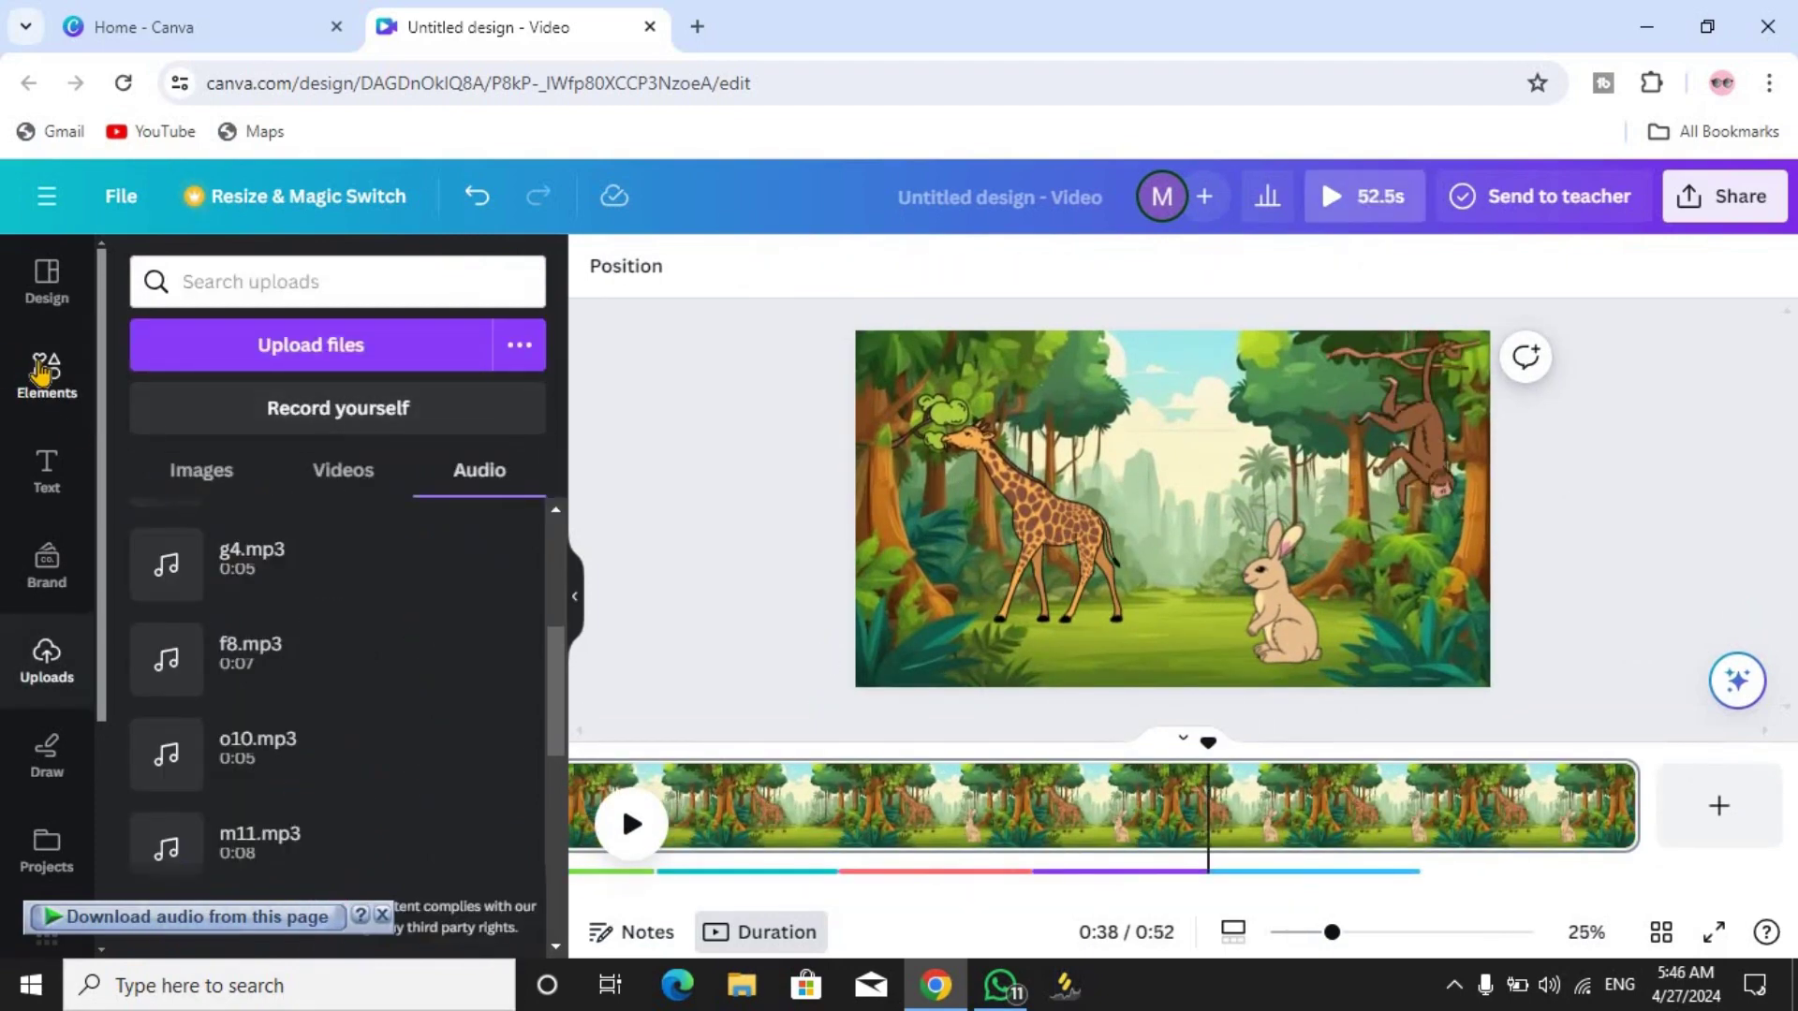
Search the elements for fox, filter the results to animated ones and show all matching graphics
left_click(41, 372)
double_click(359, 283)
key("BackSpace")
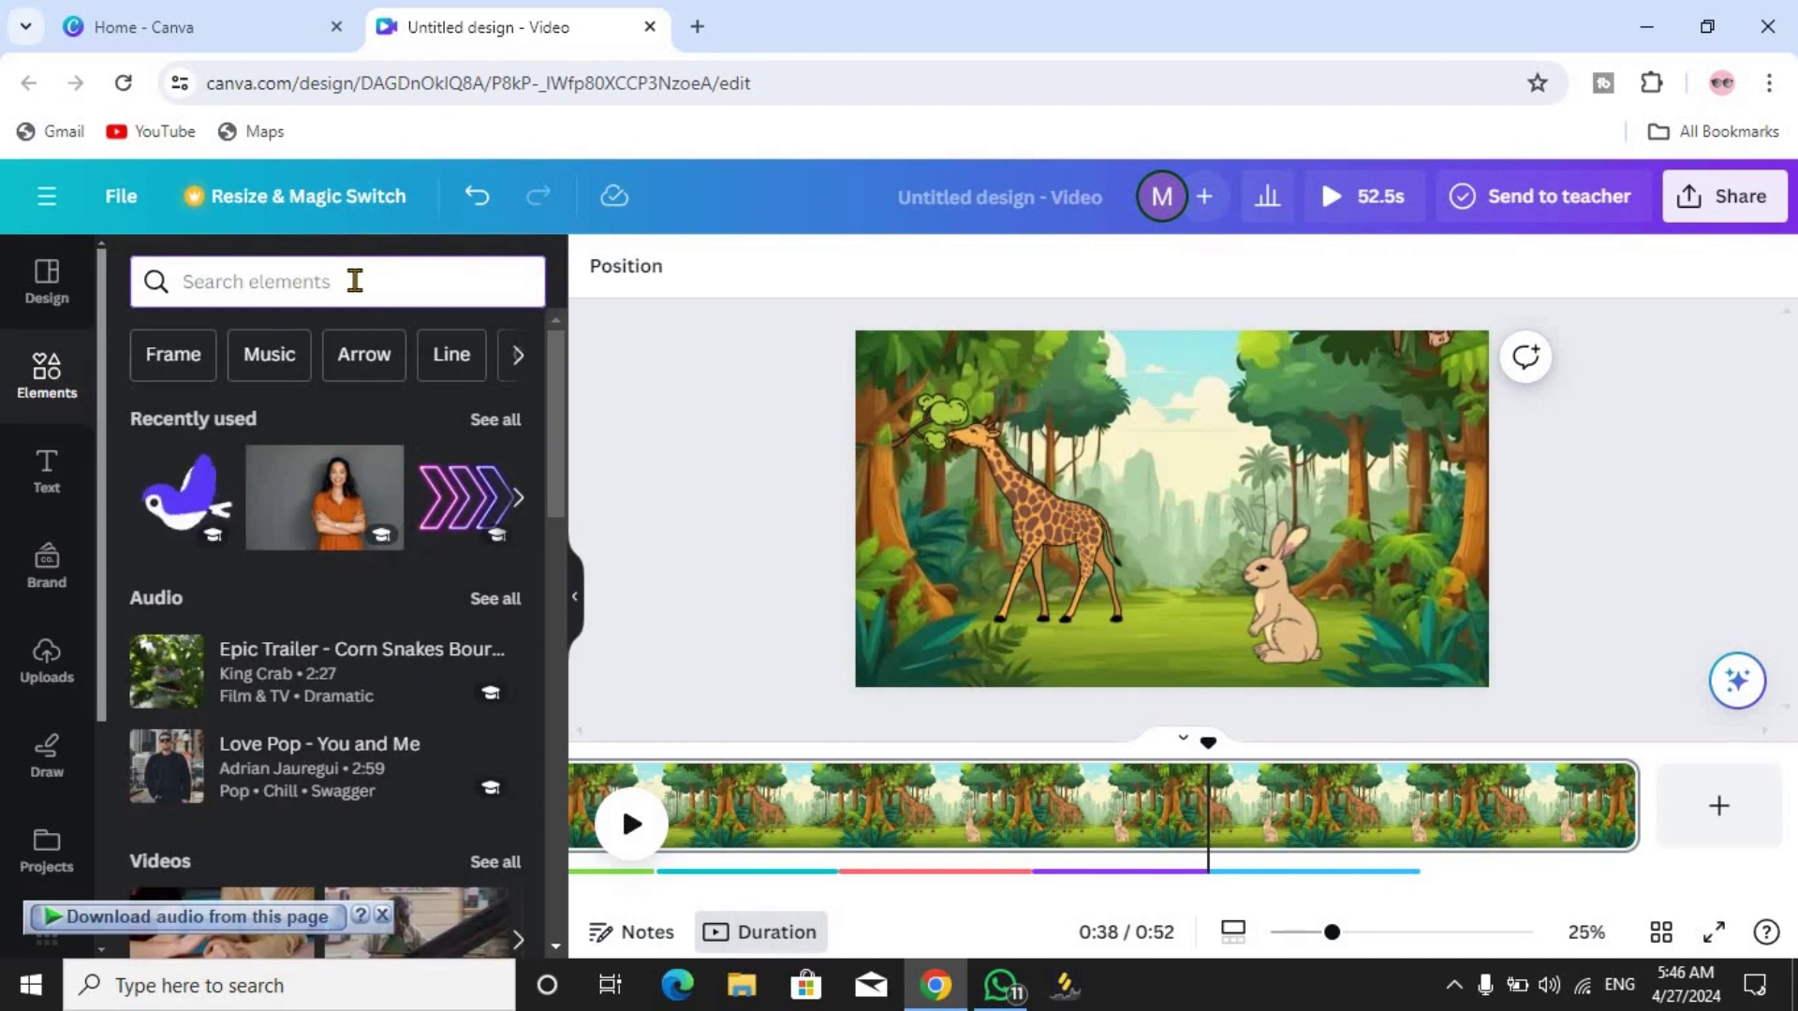
type("fox")
key("Return")
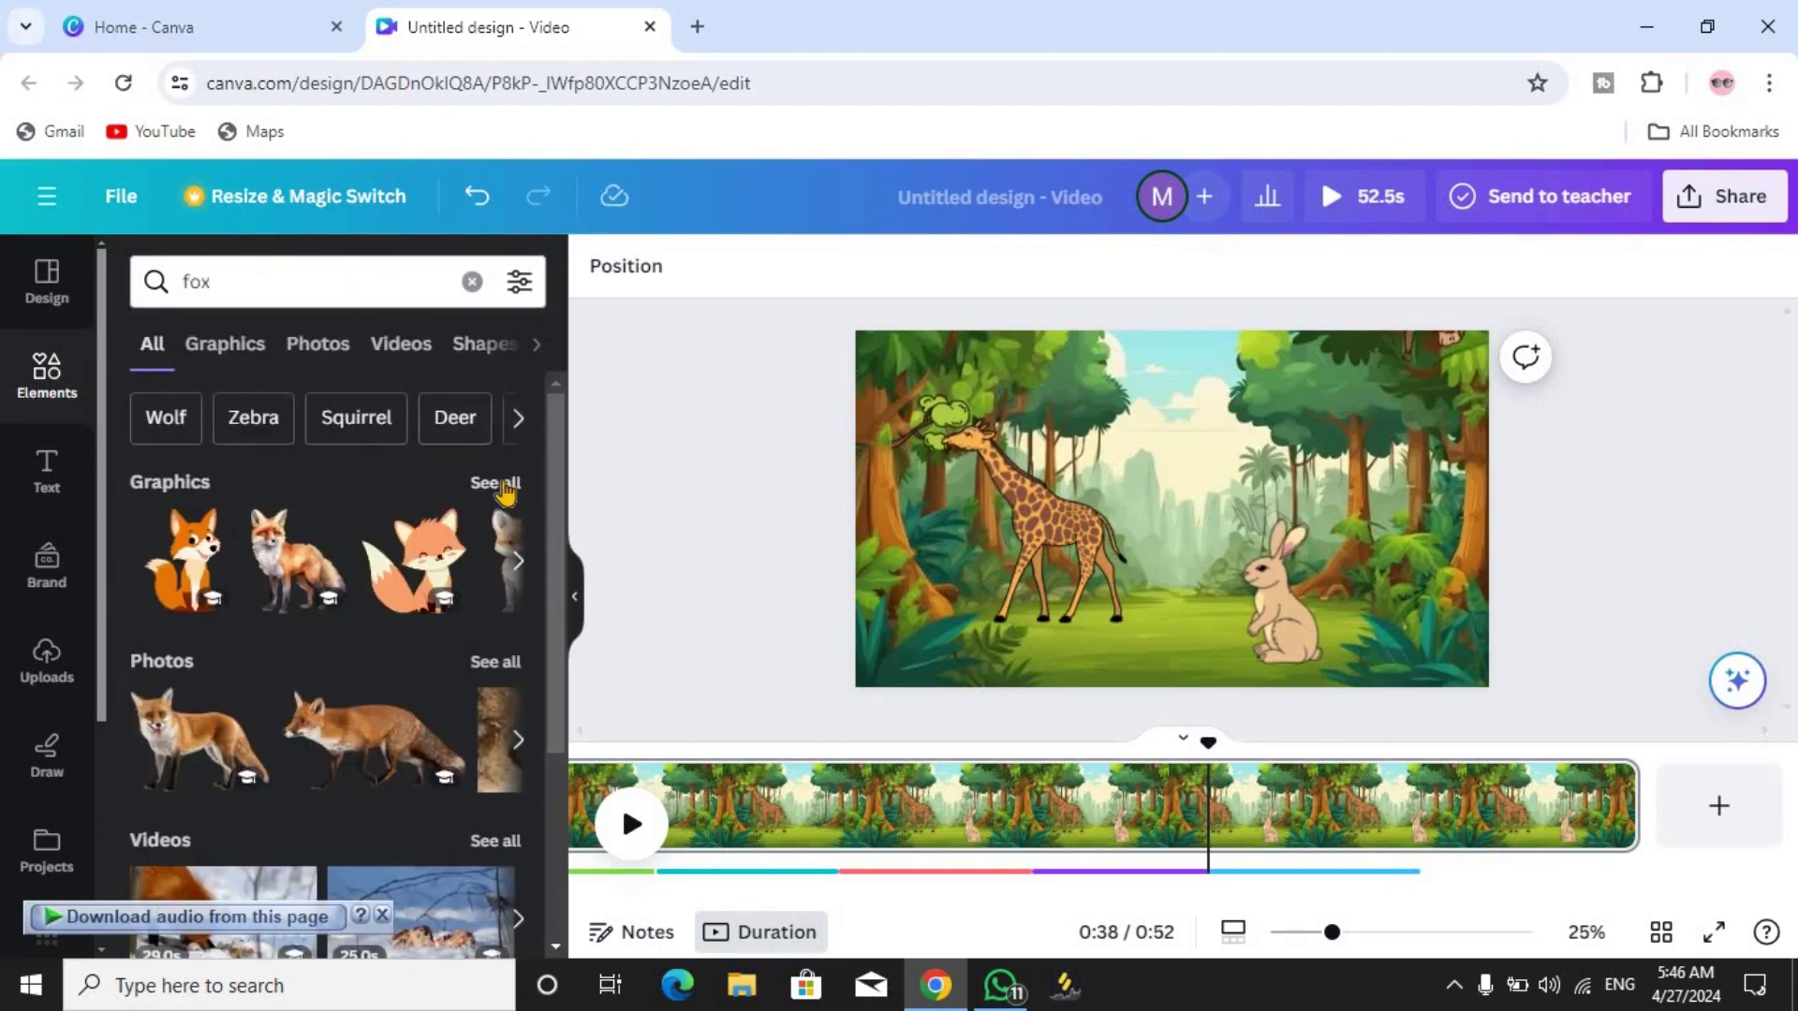
left_click(519, 287)
scroll(413, 584, "down", 3)
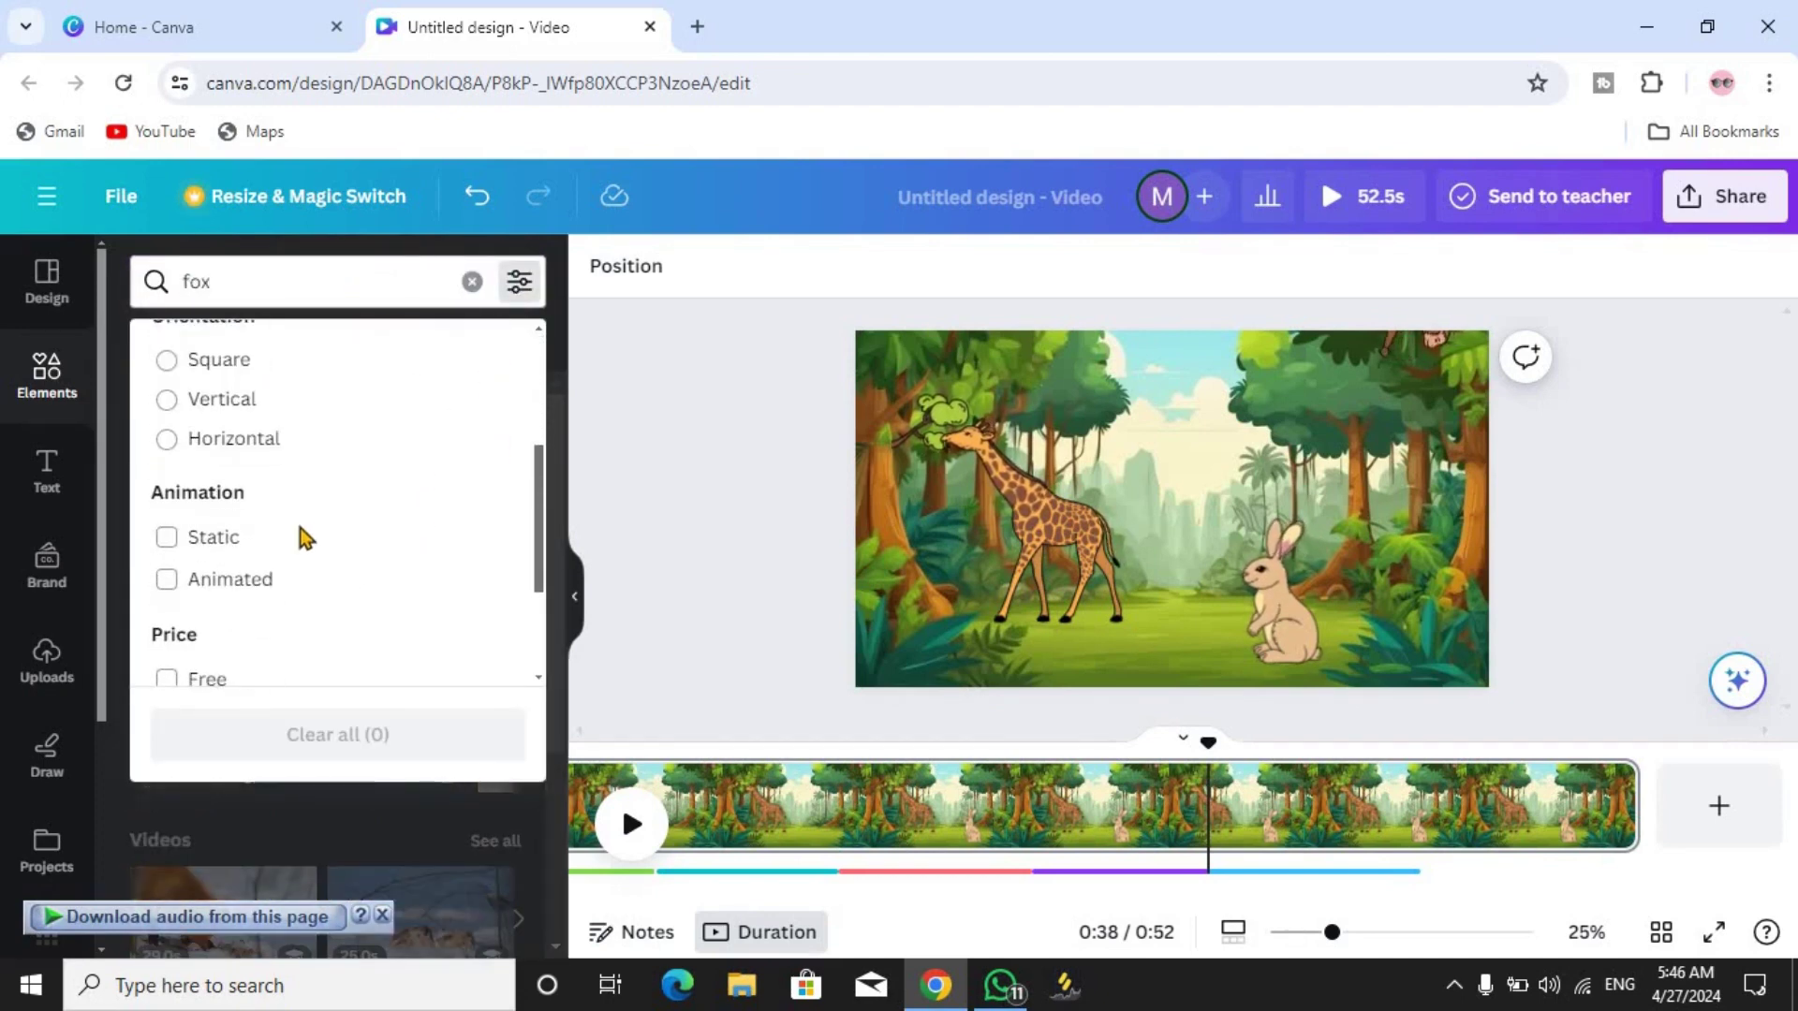
left_click(558, 714)
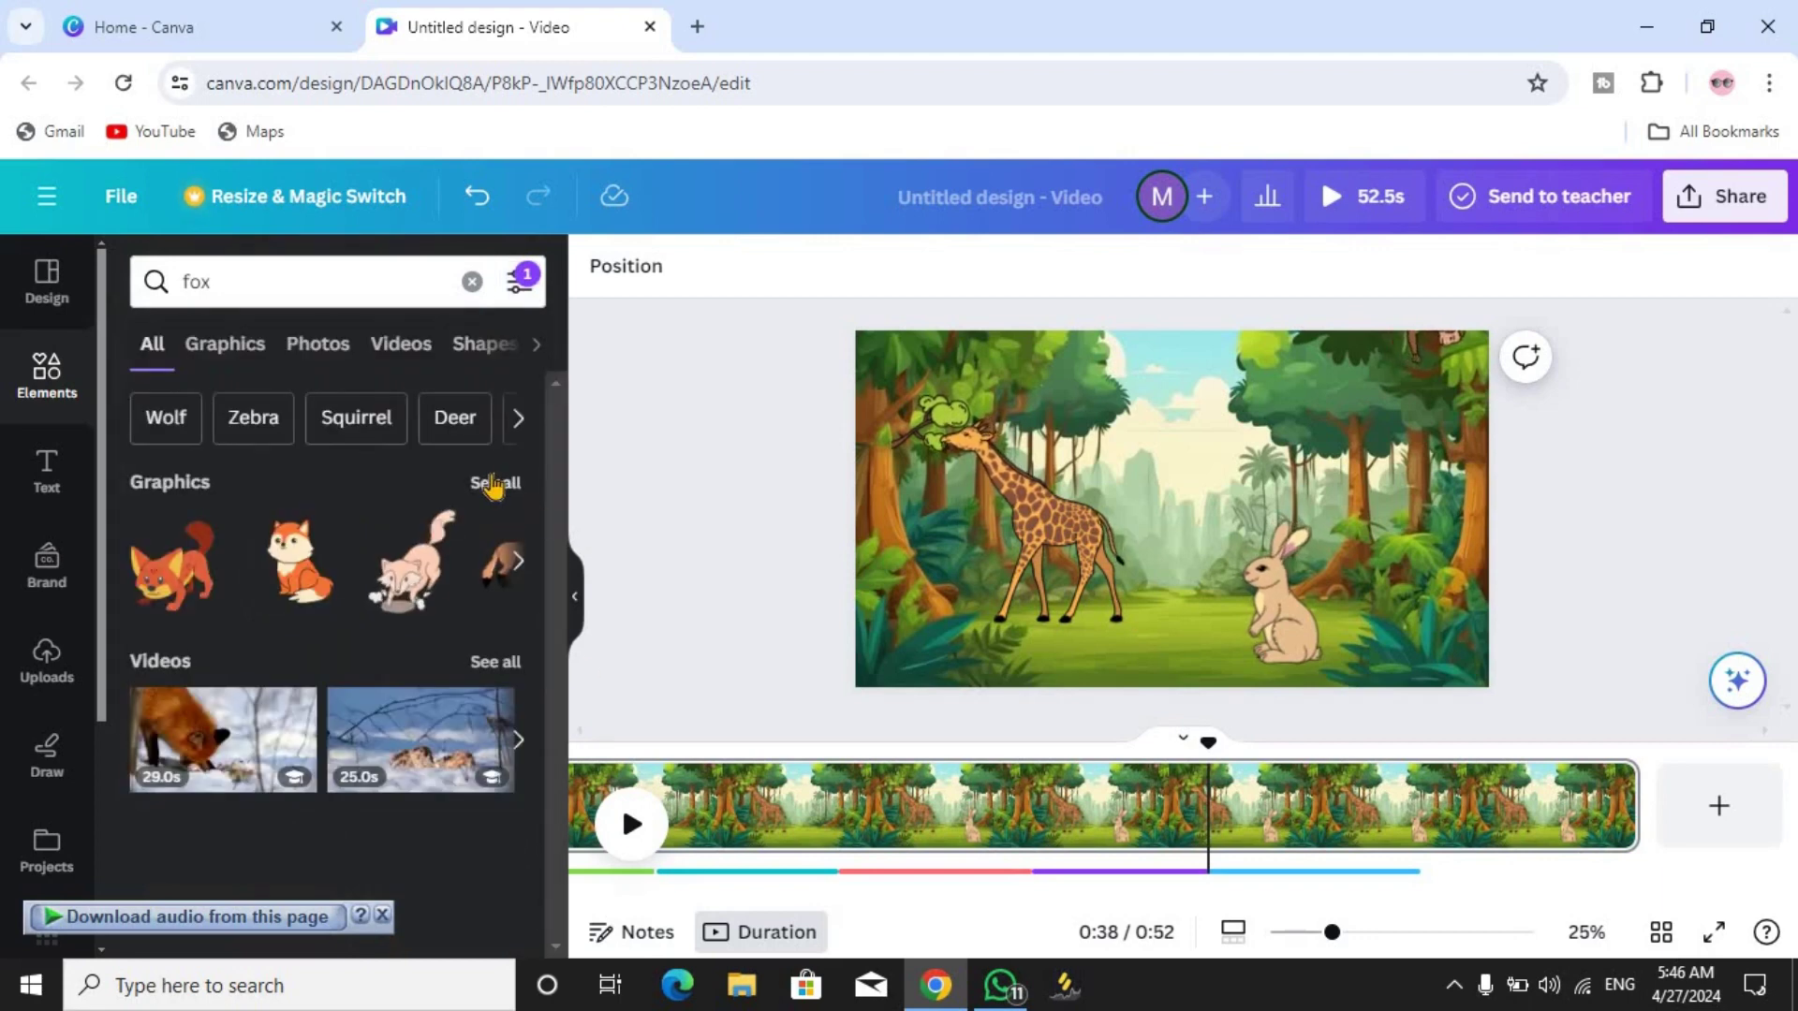
left_click(493, 481)
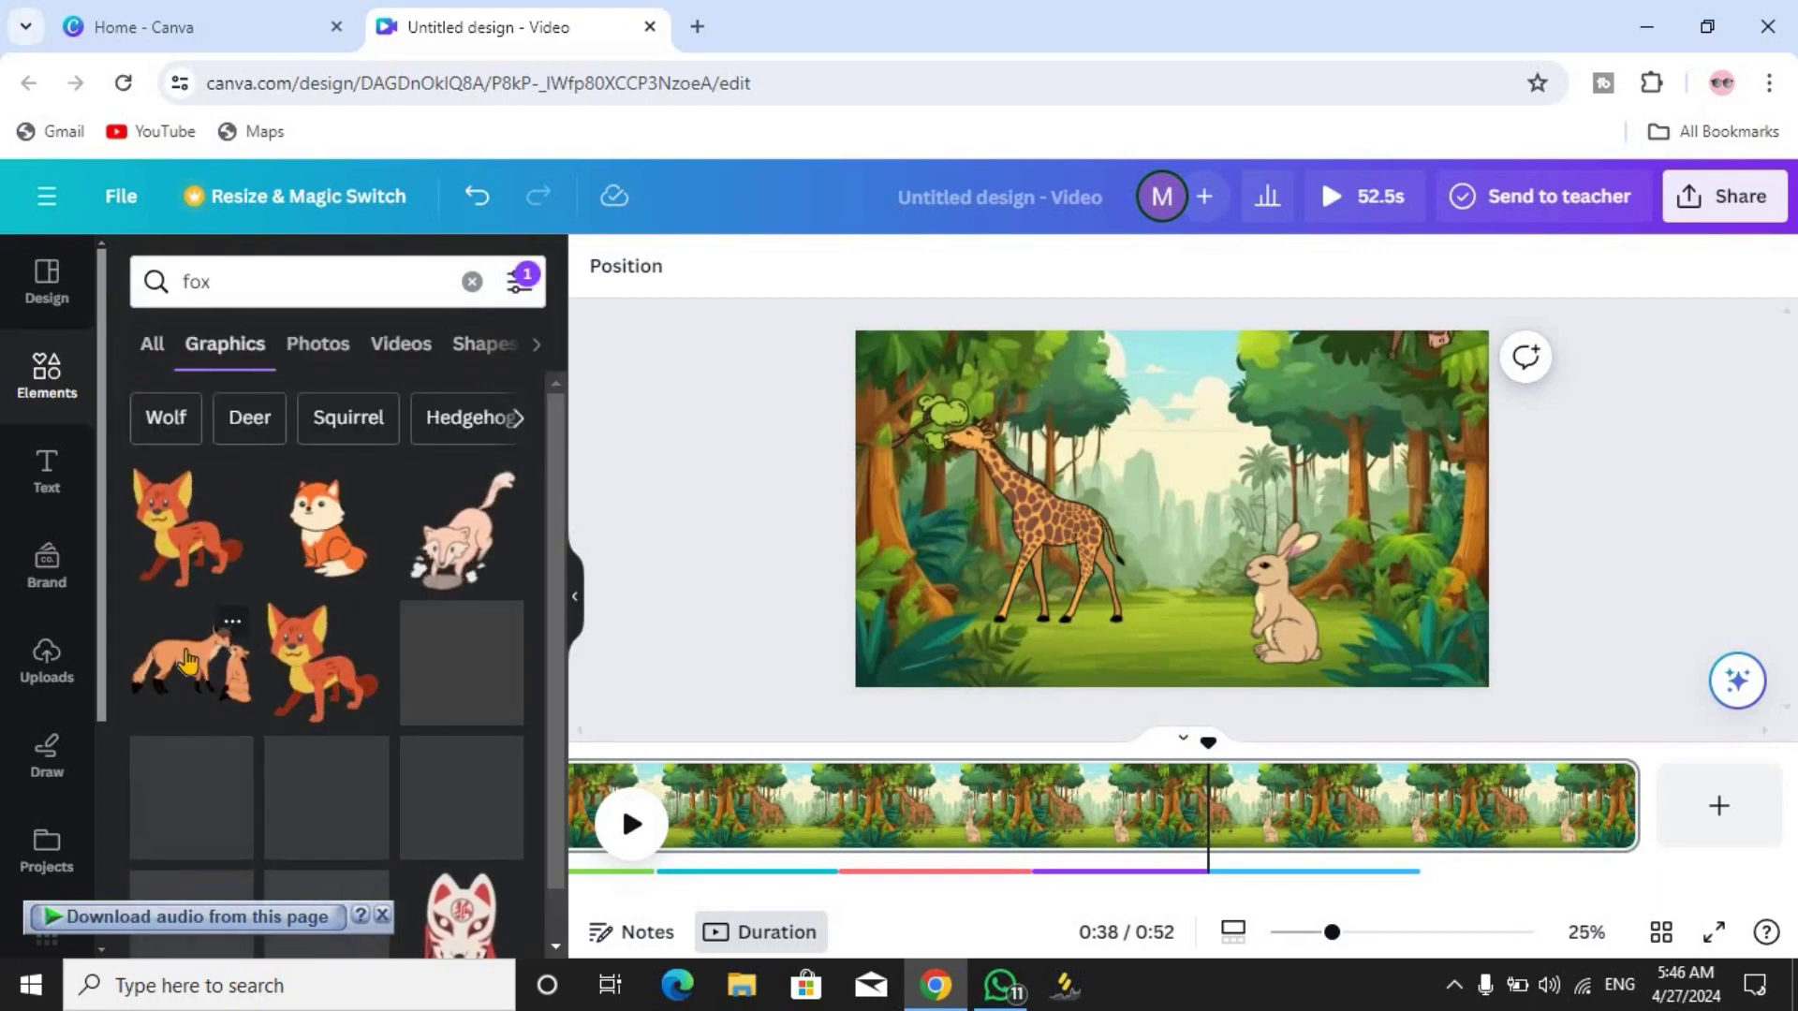
Add the orange fox-and-cub graphic, scaled down and placed on the grass in front of the giraffe
left_click(706, 599)
left_click_drag(1152, 511, 1051, 548)
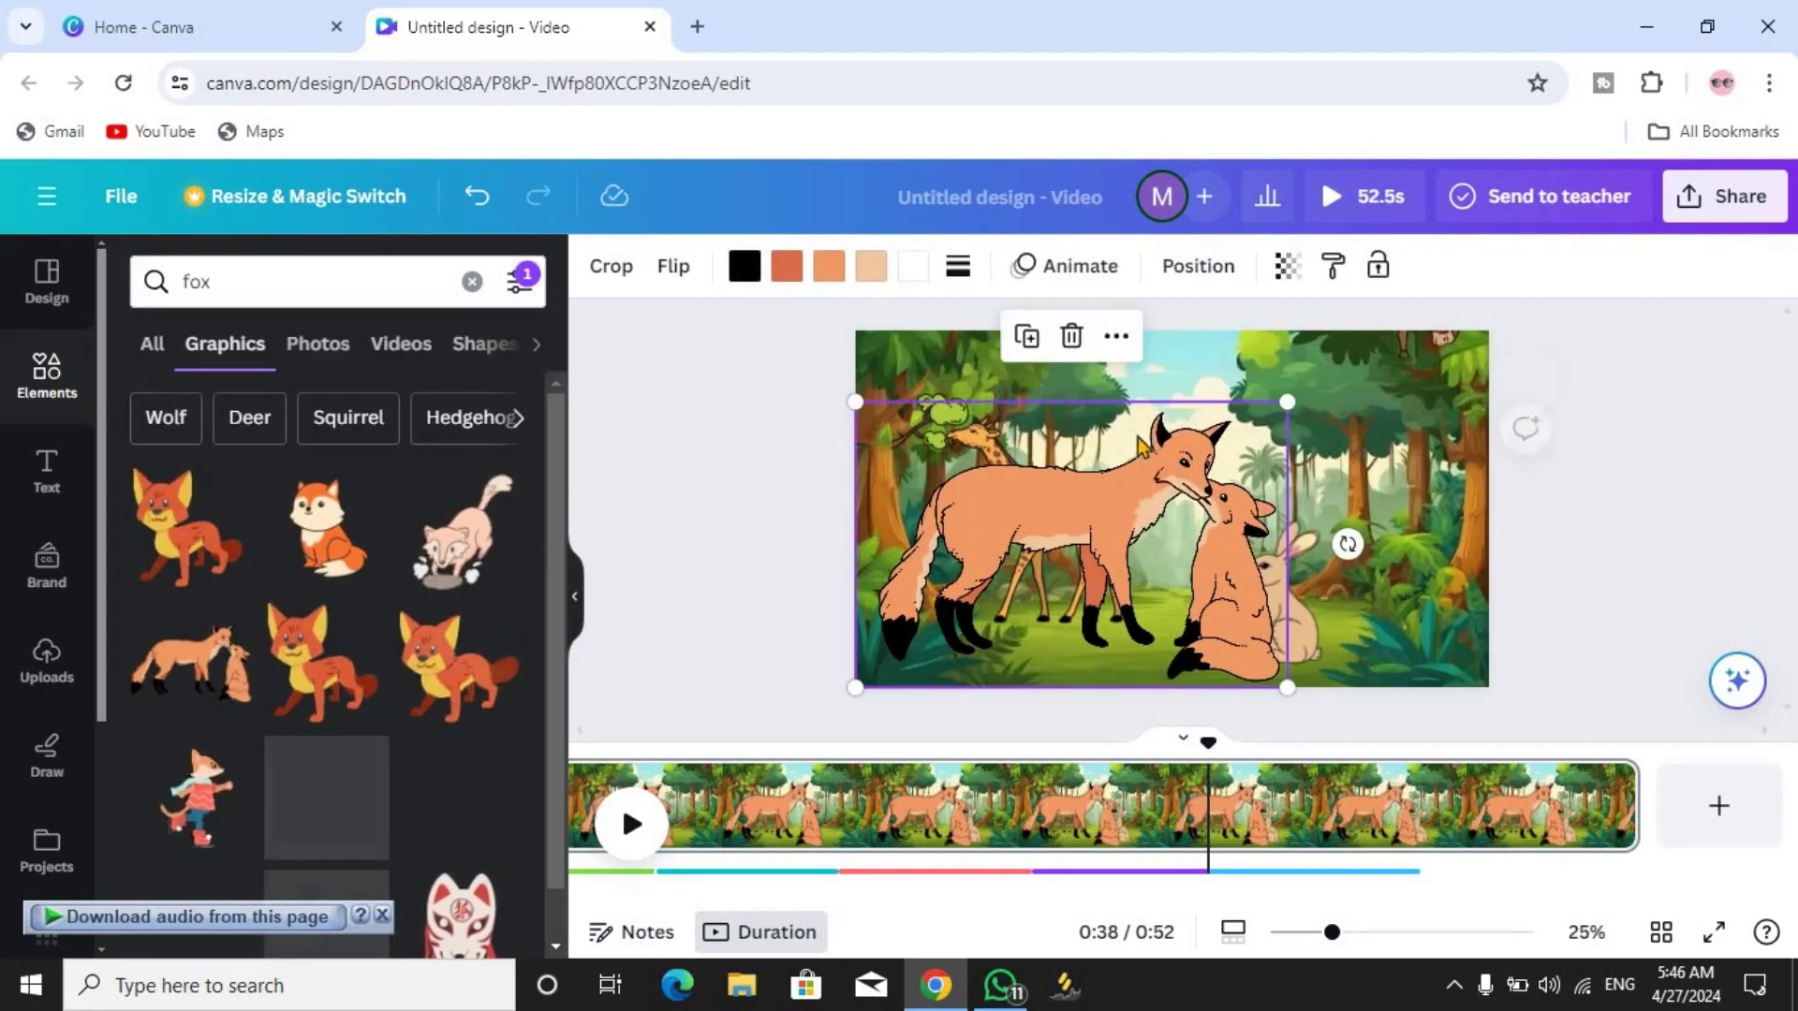
left_click_drag(1287, 401, 1058, 558)
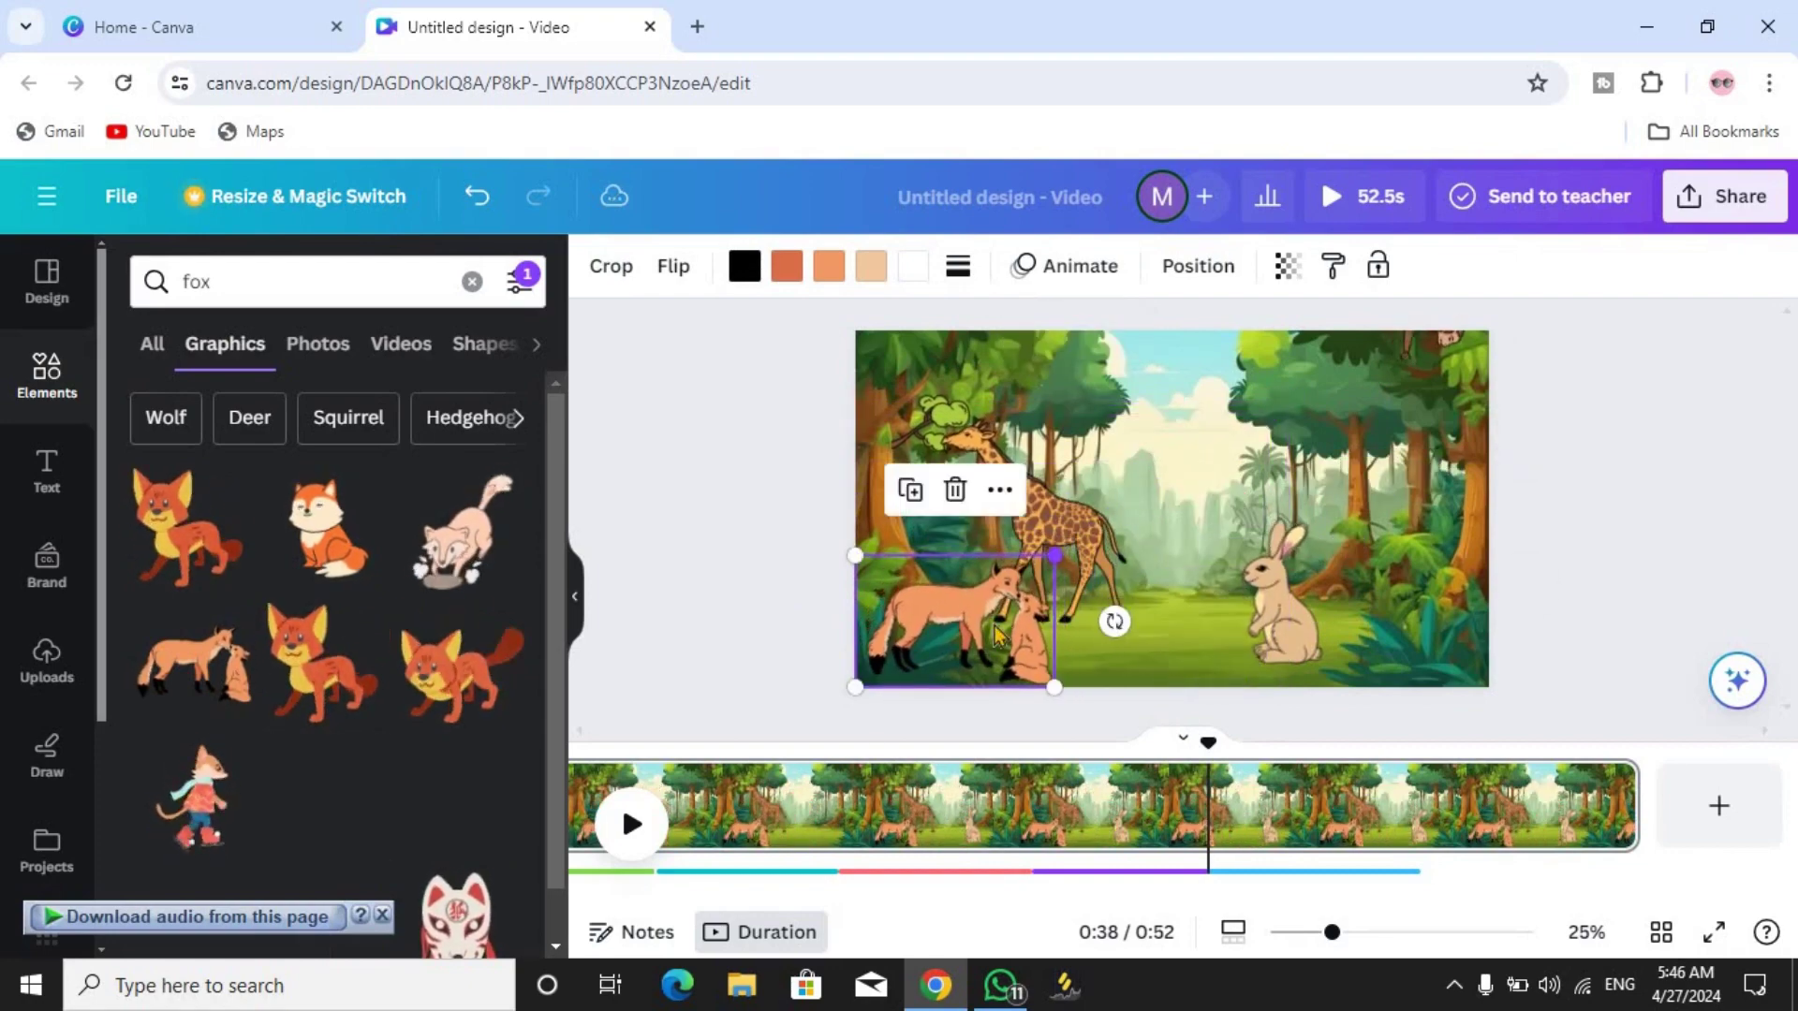
left_click_drag(998, 619, 1072, 596)
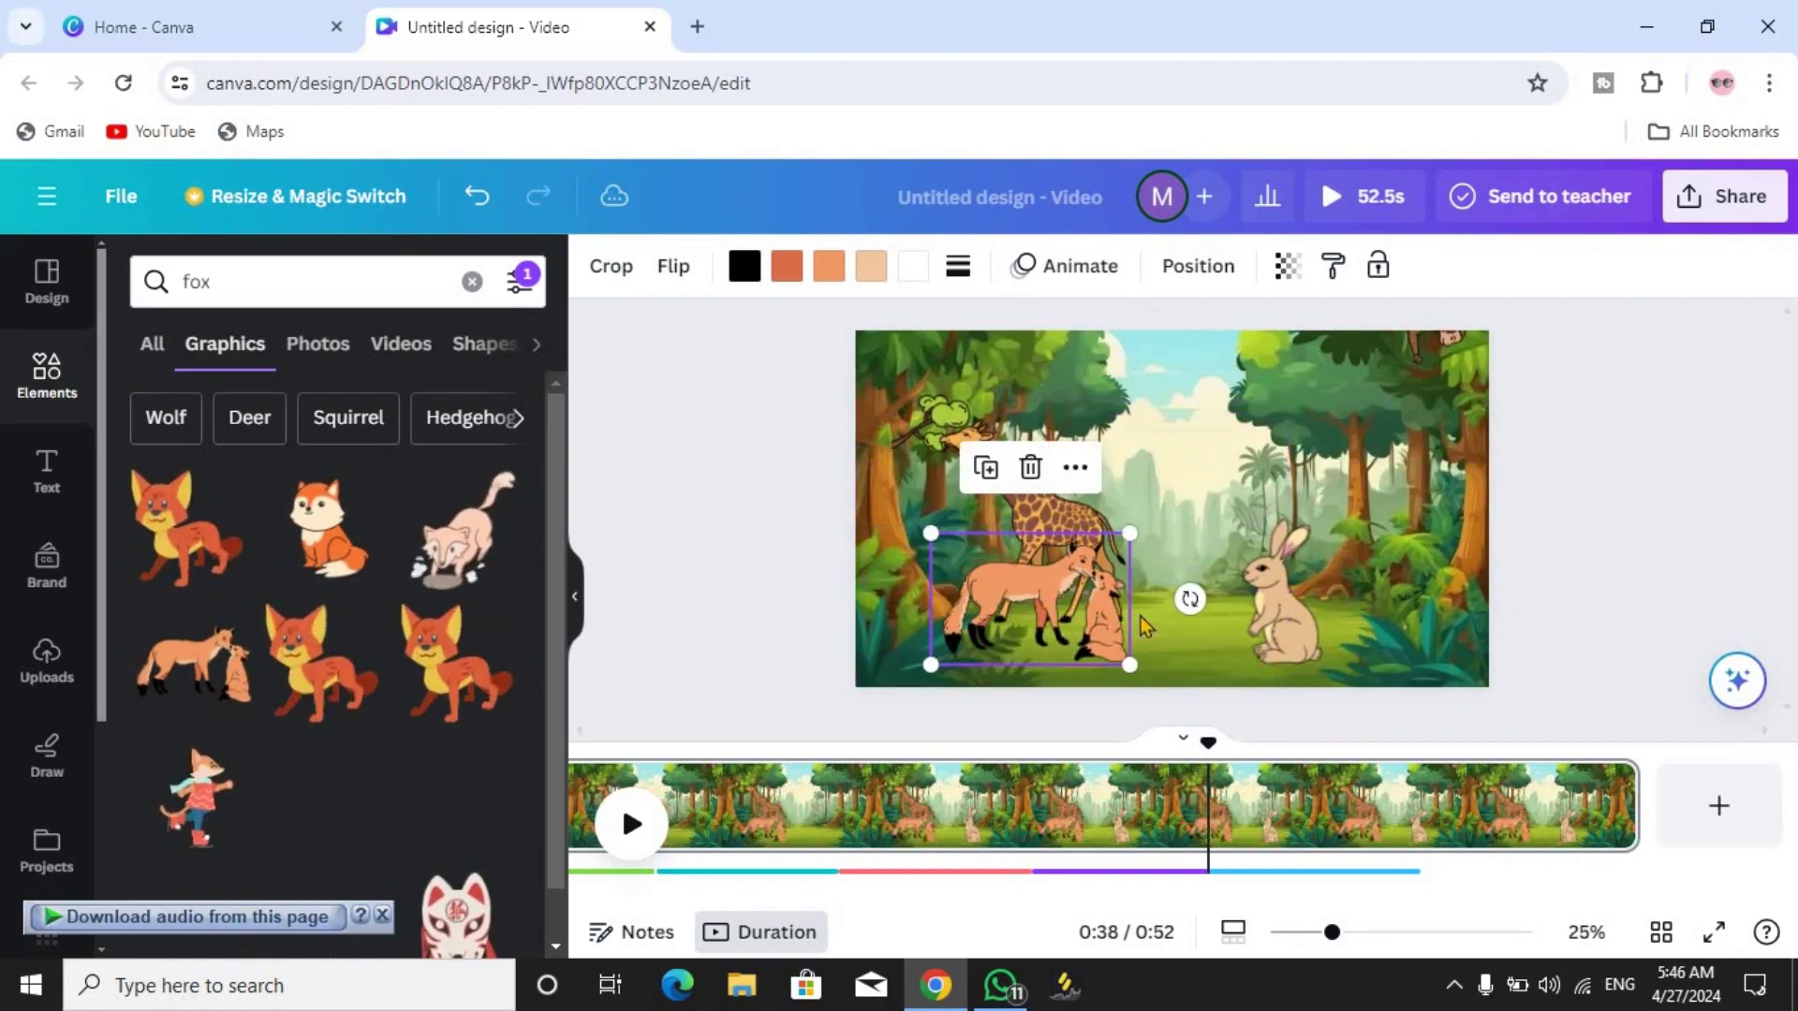
Move the rabbit slightly right and up, and shift the fox pair slightly down and left
left_click(1288, 618)
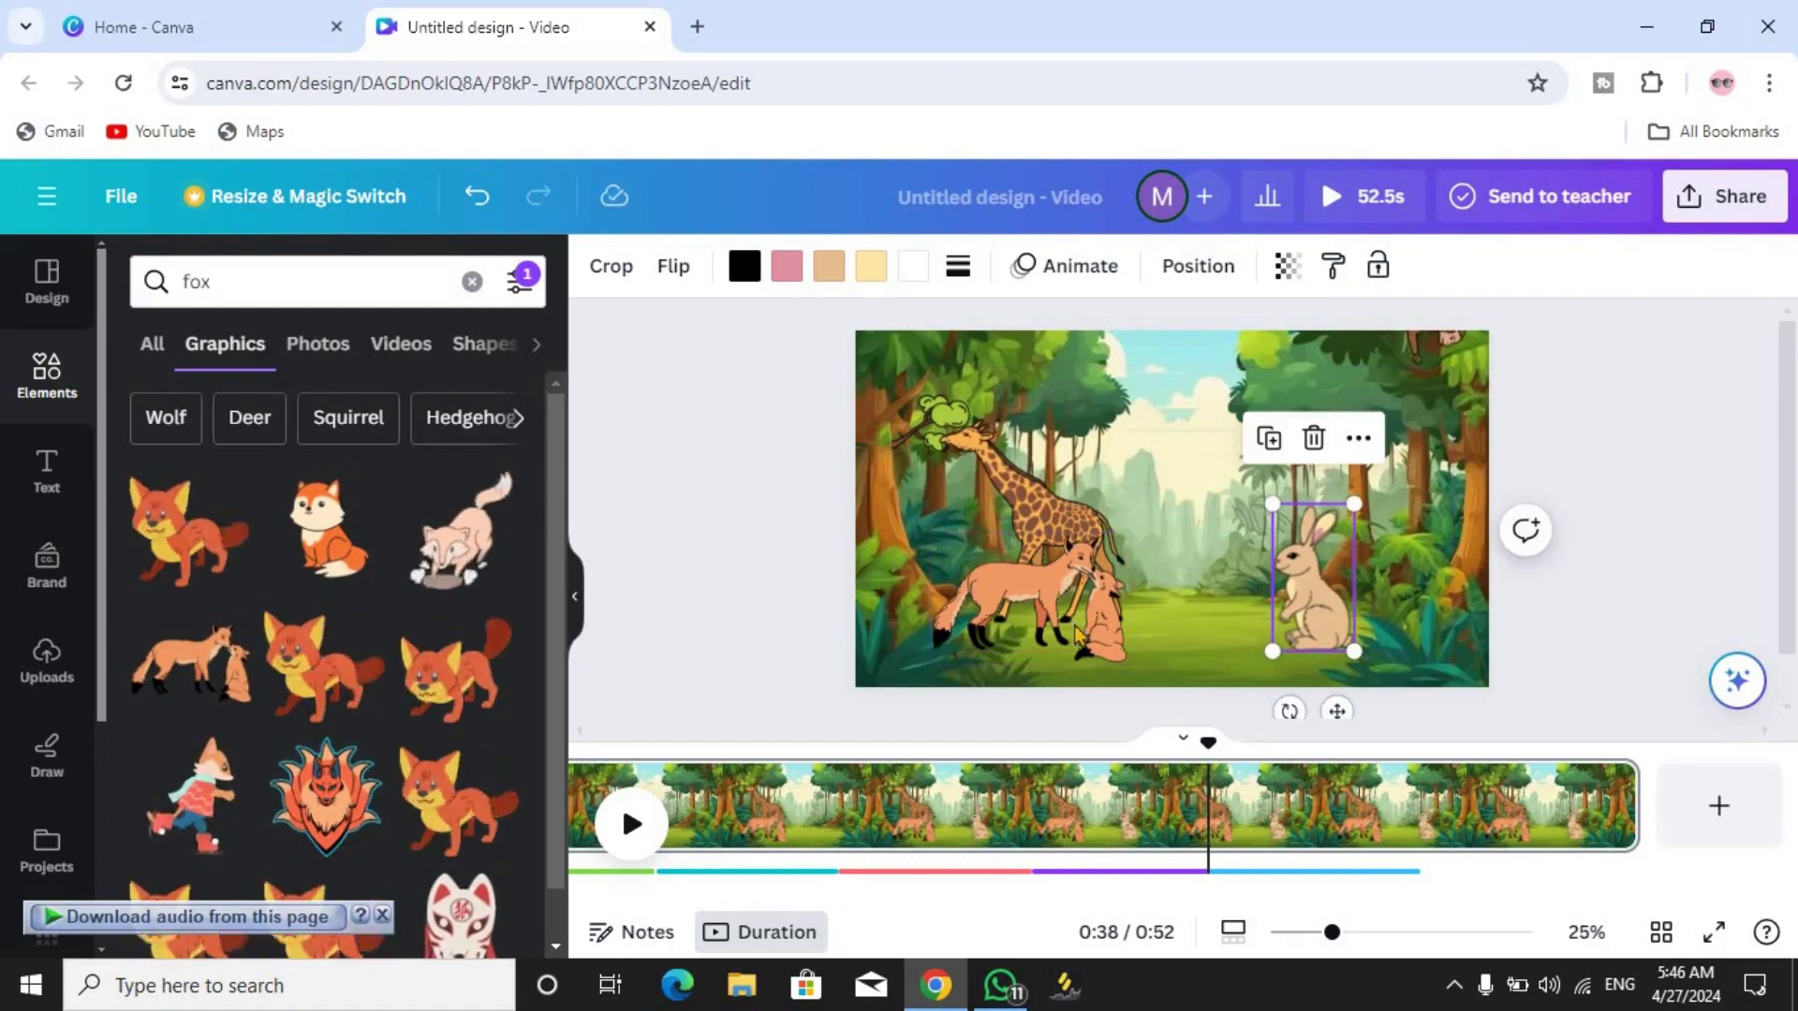
left_click(1049, 637)
left_click_drag(1048, 637, 1029, 649)
Try to change the fox pair's layer order relative to the giraffe
right_click(1021, 646)
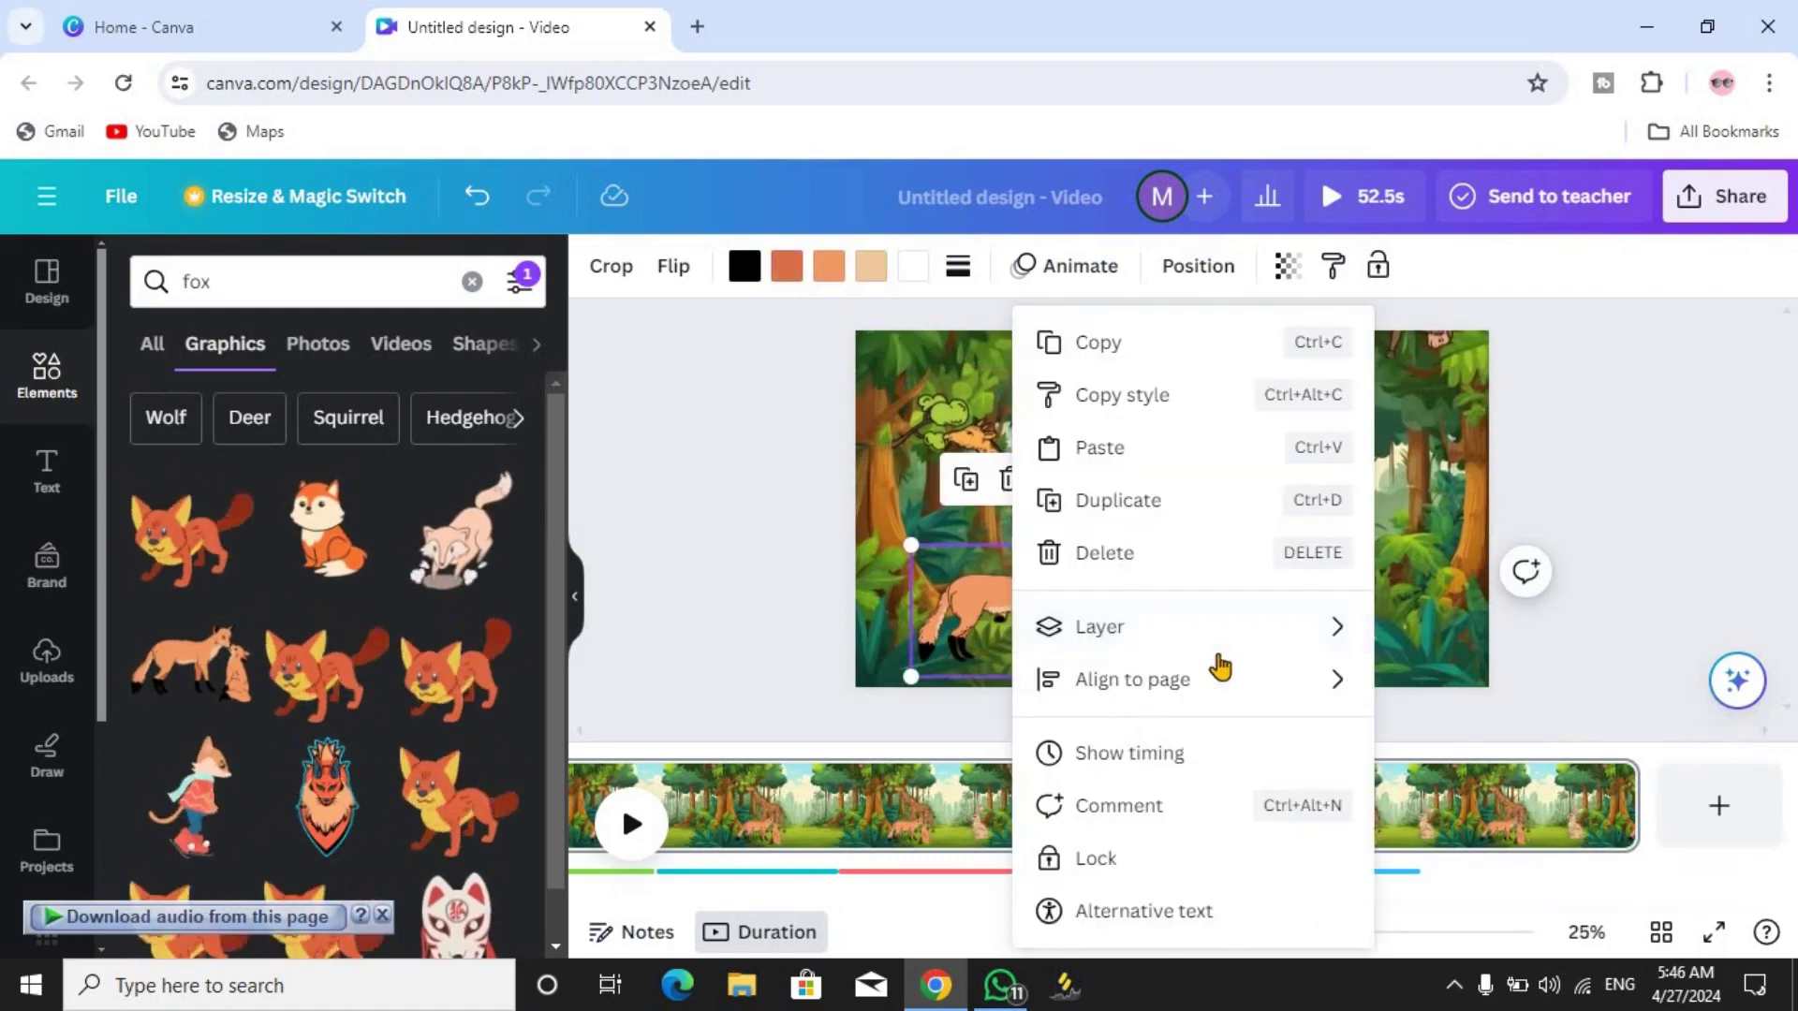
mouse_move(1336, 627)
left_click(1452, 785)
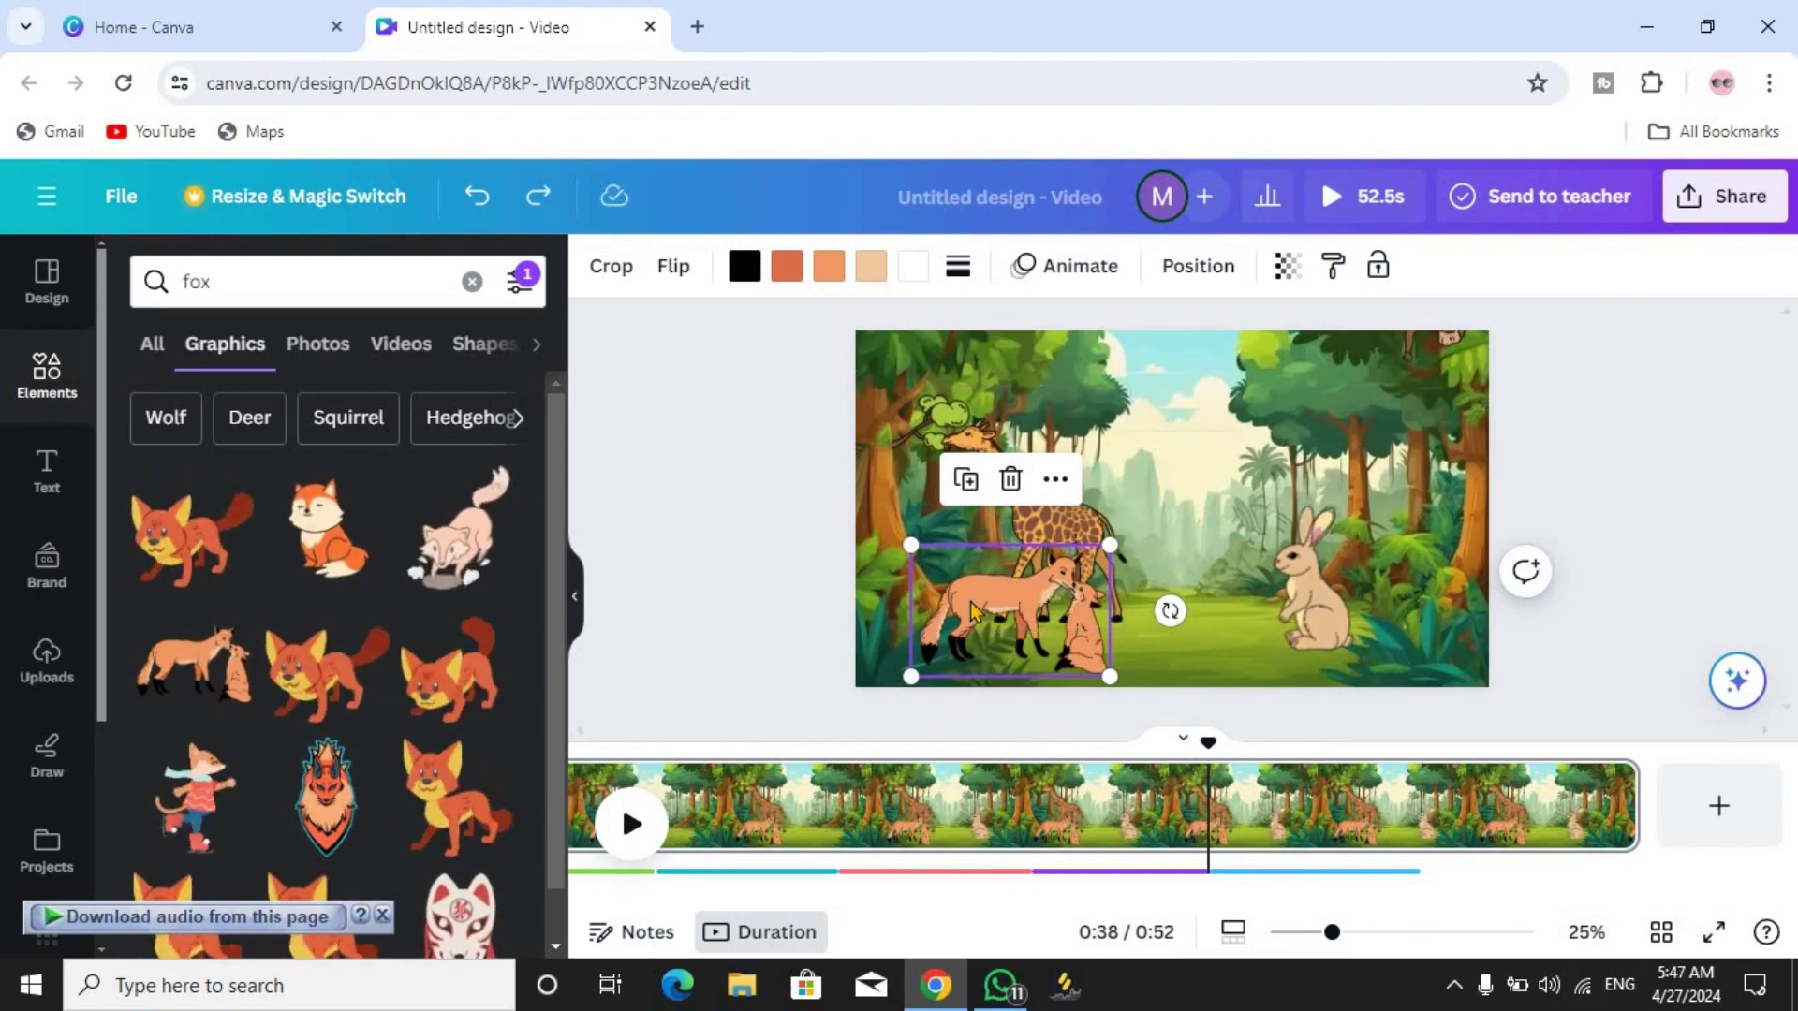
Arrange the fox pair in the page's lower-left area and place the giraffe, scaled down slightly, behind it
left_click_drag(911, 545, 871, 515)
left_click_drag(992, 597, 948, 602)
left_click_drag(1077, 542, 1062, 512)
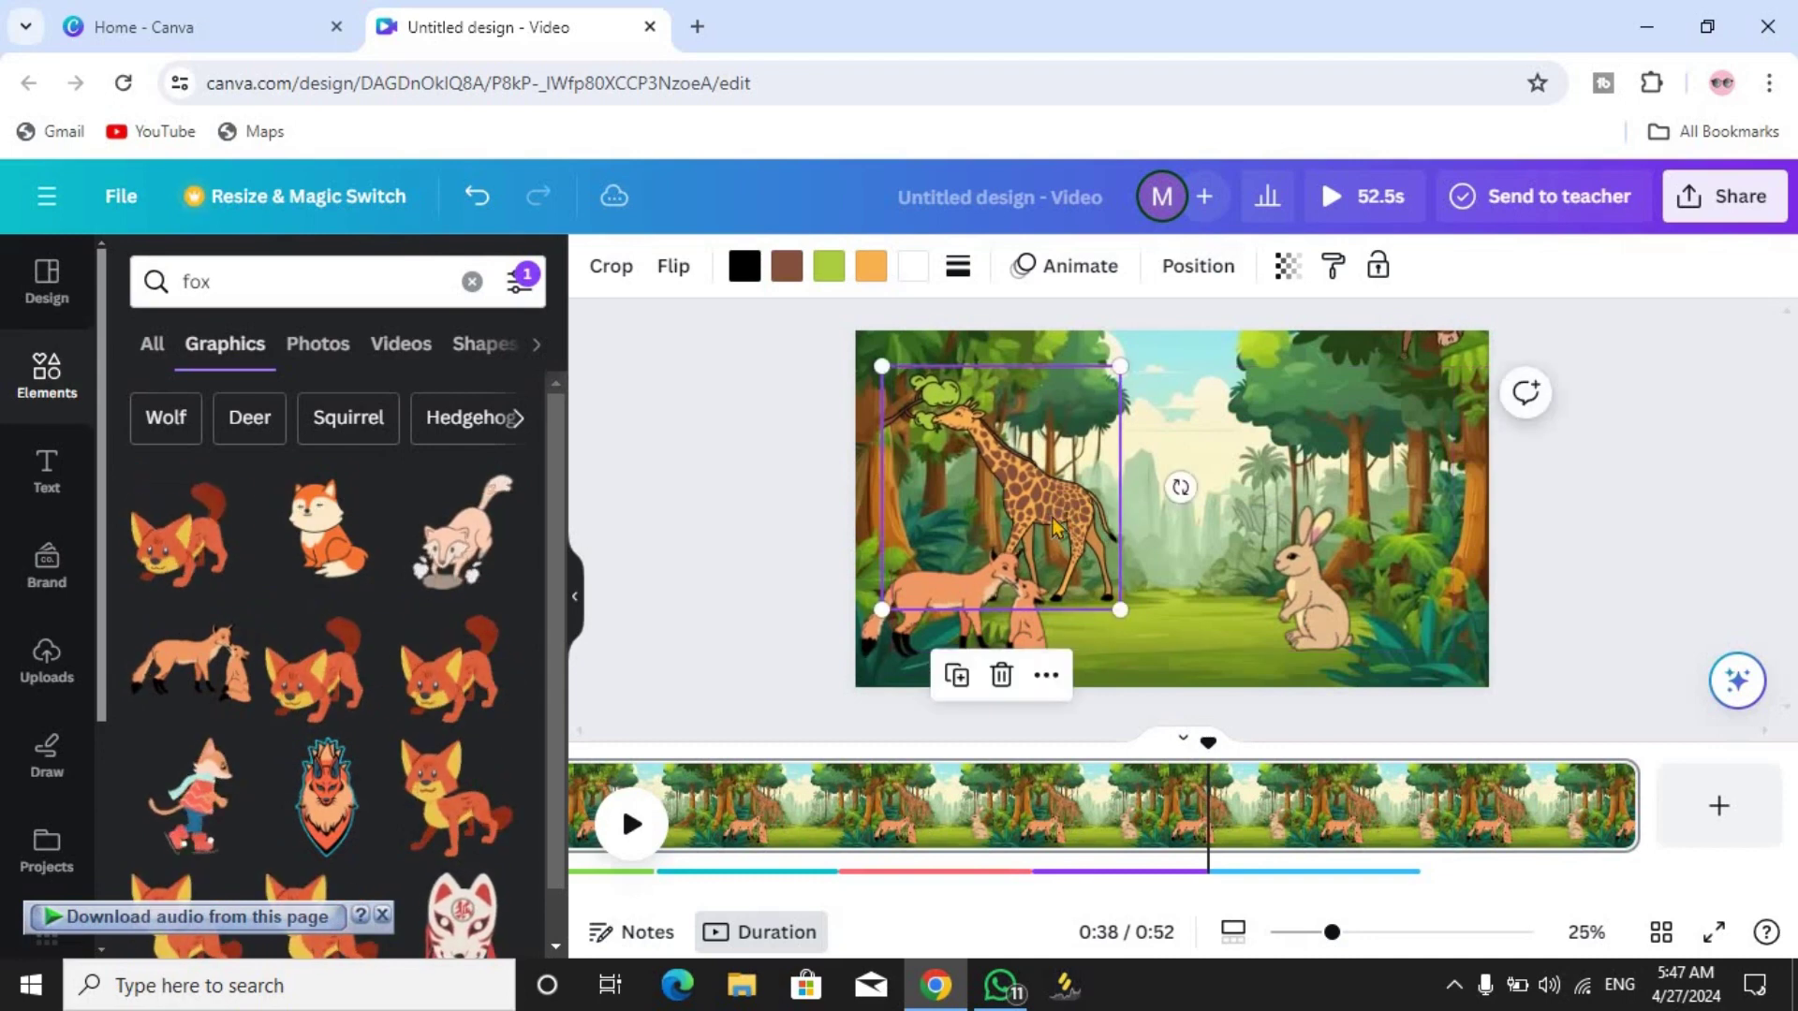
left_click_drag(876, 373, 914, 410)
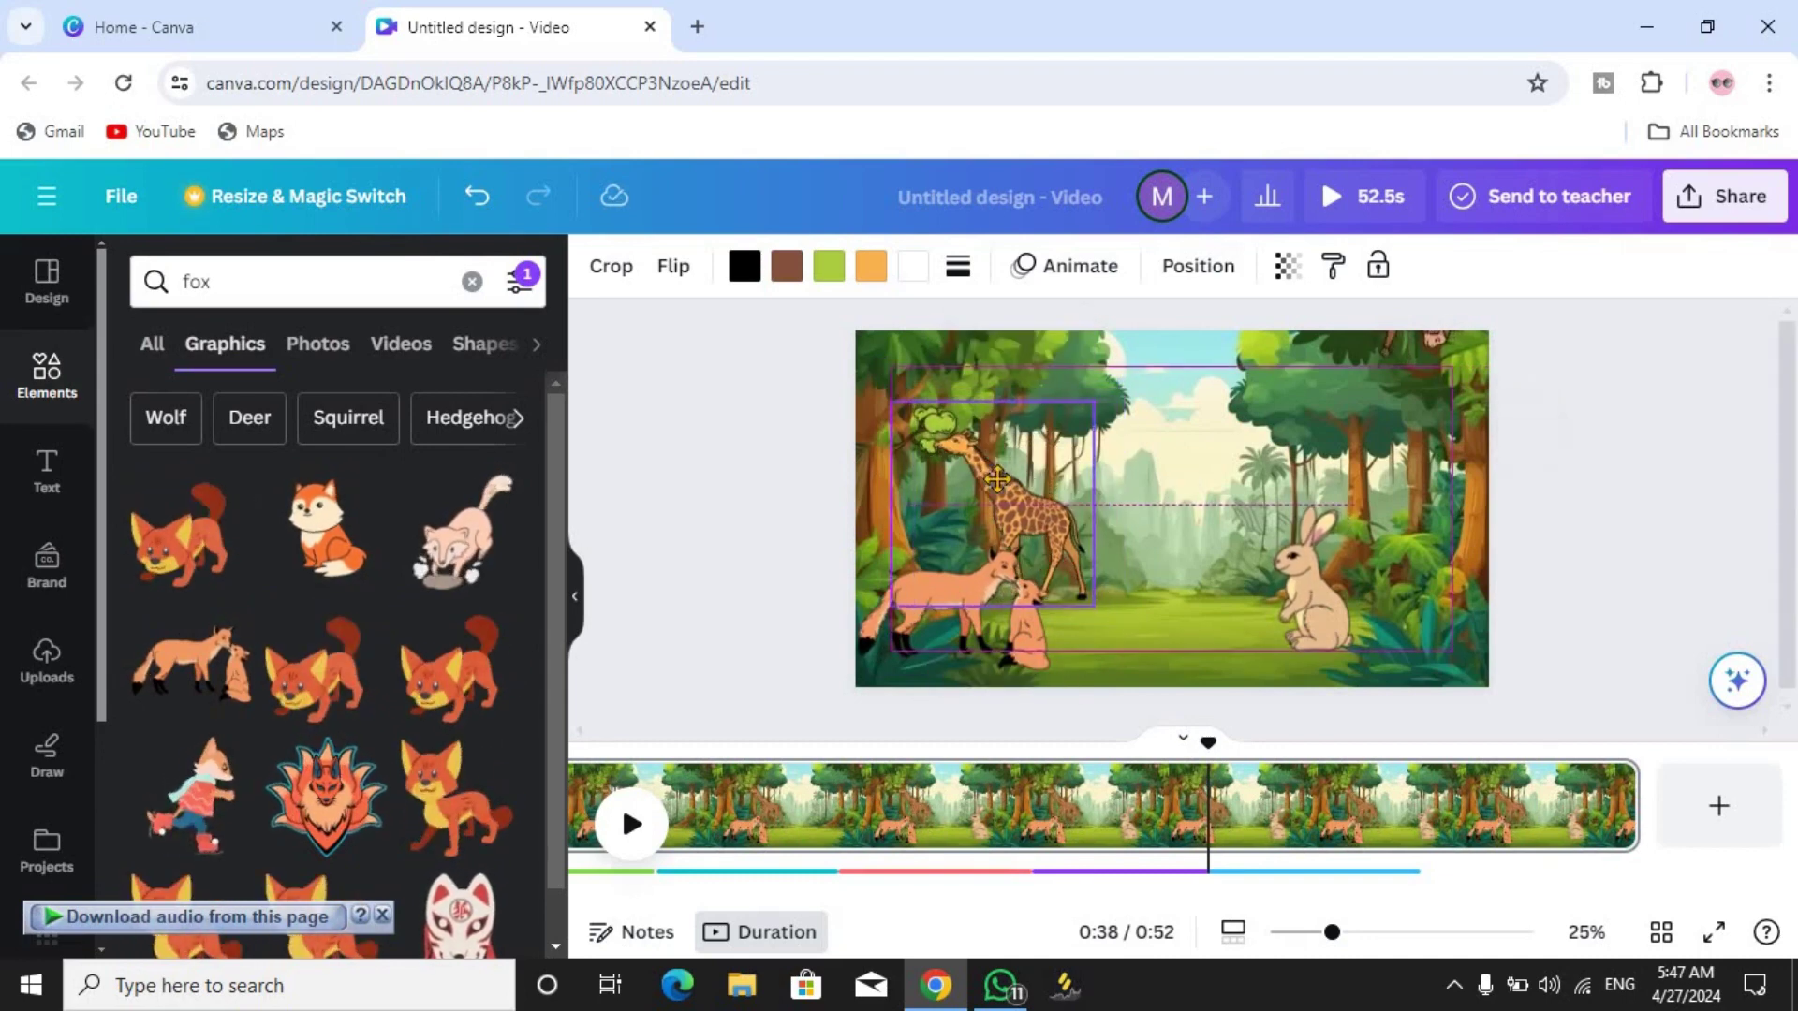
left_click_drag(1023, 495, 997, 493)
left_click_drag(999, 610, 1021, 618)
left_click_drag(1061, 527, 1061, 524)
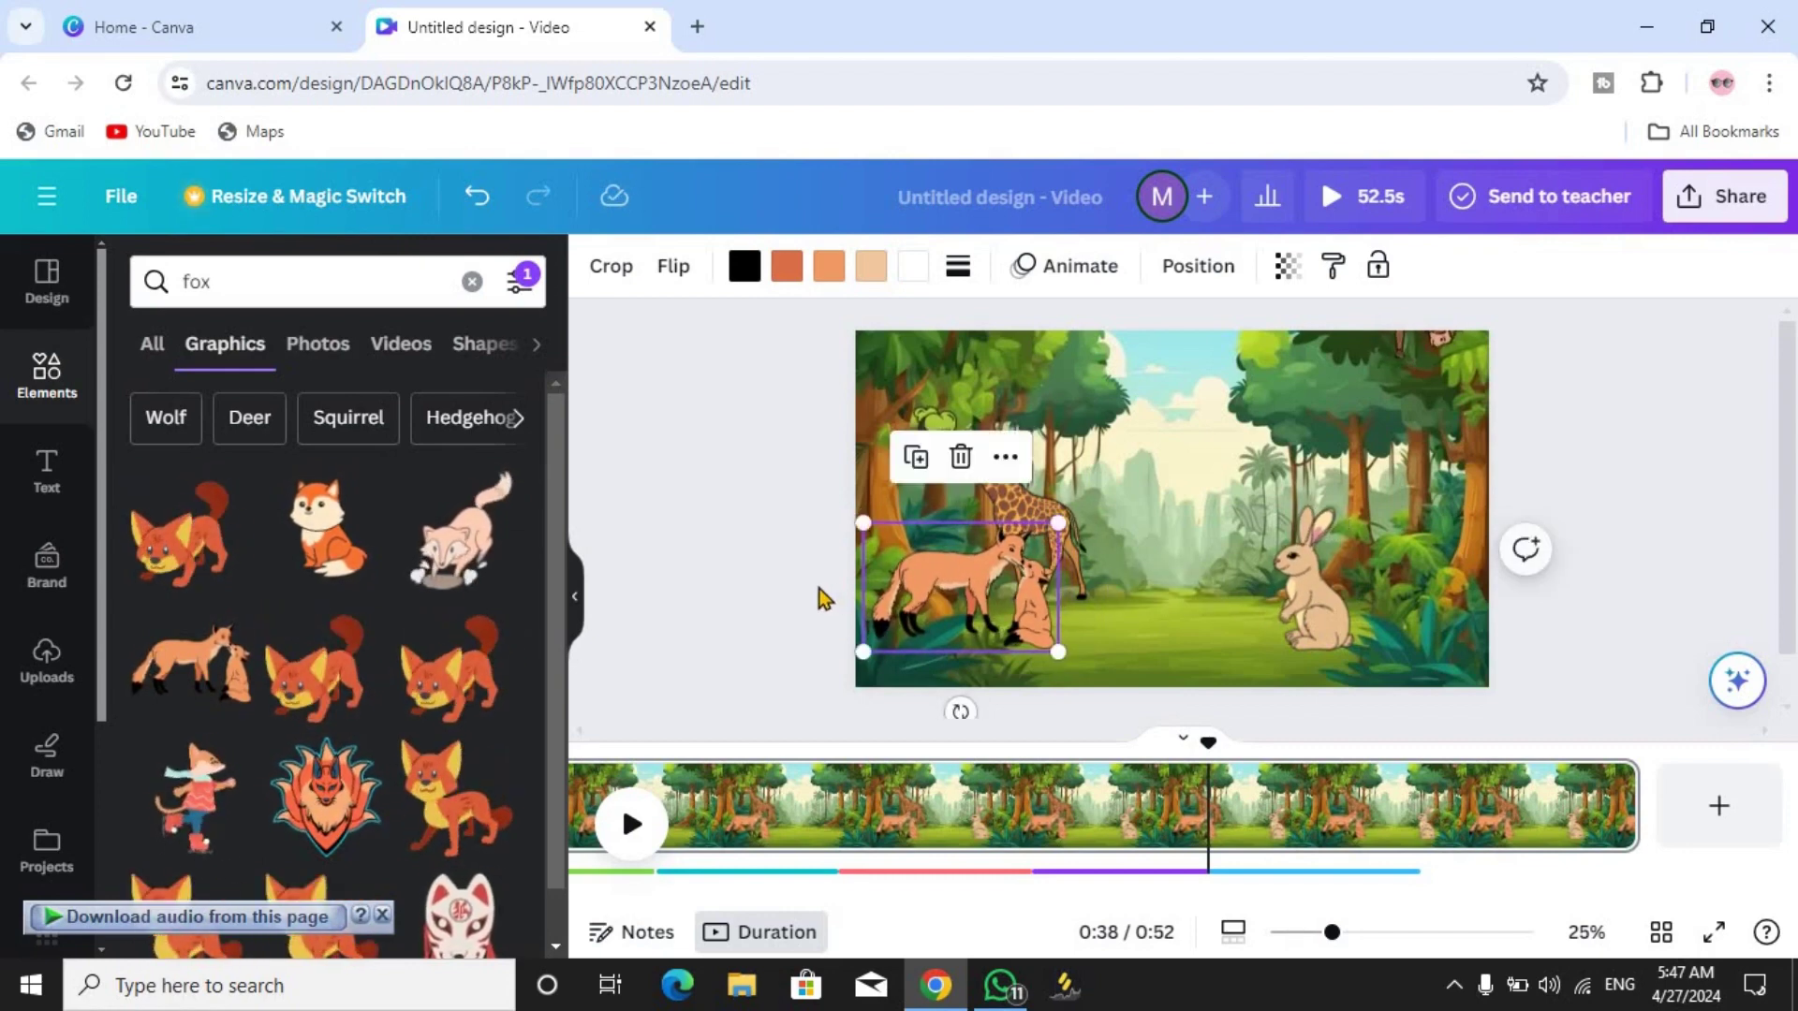
Show the fox pair's timing and trim its start to the beginning of the last blue audio clip
left_click(909, 741)
right_click(1017, 599)
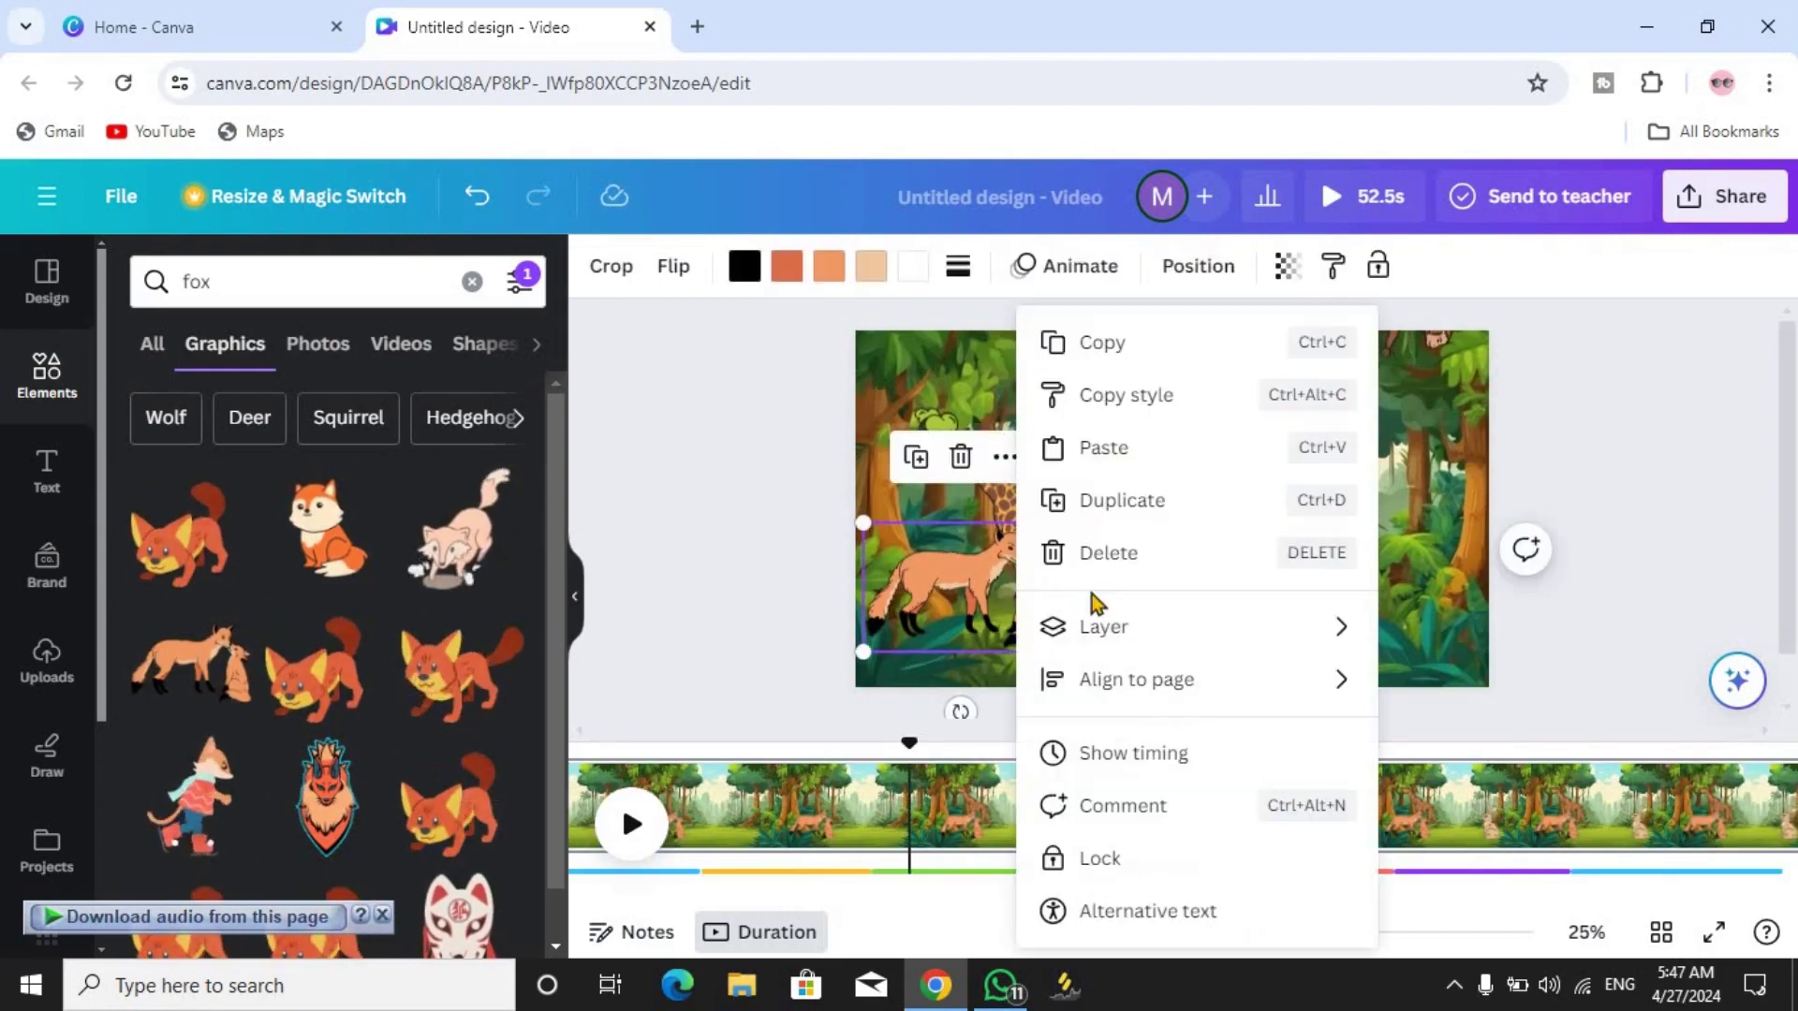
left_click(1137, 754)
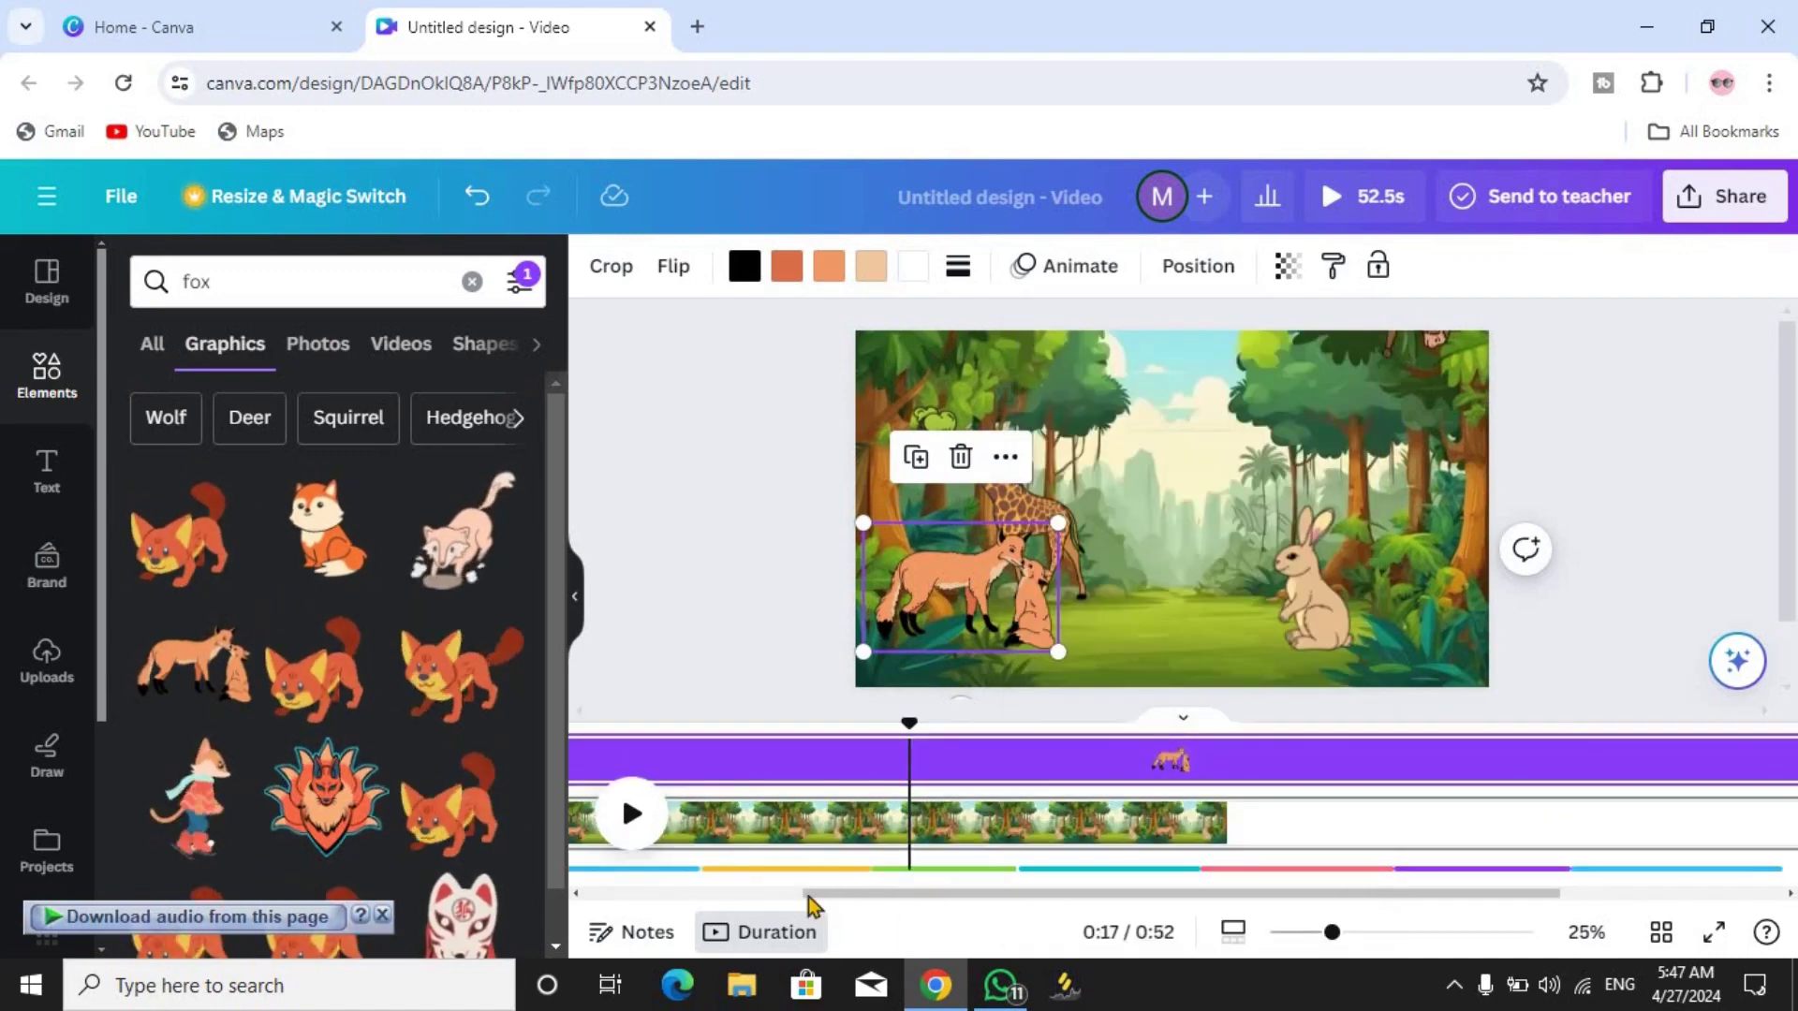
left_click_drag(697, 754, 1505, 754)
scroll(1537, 879, "right", 5)
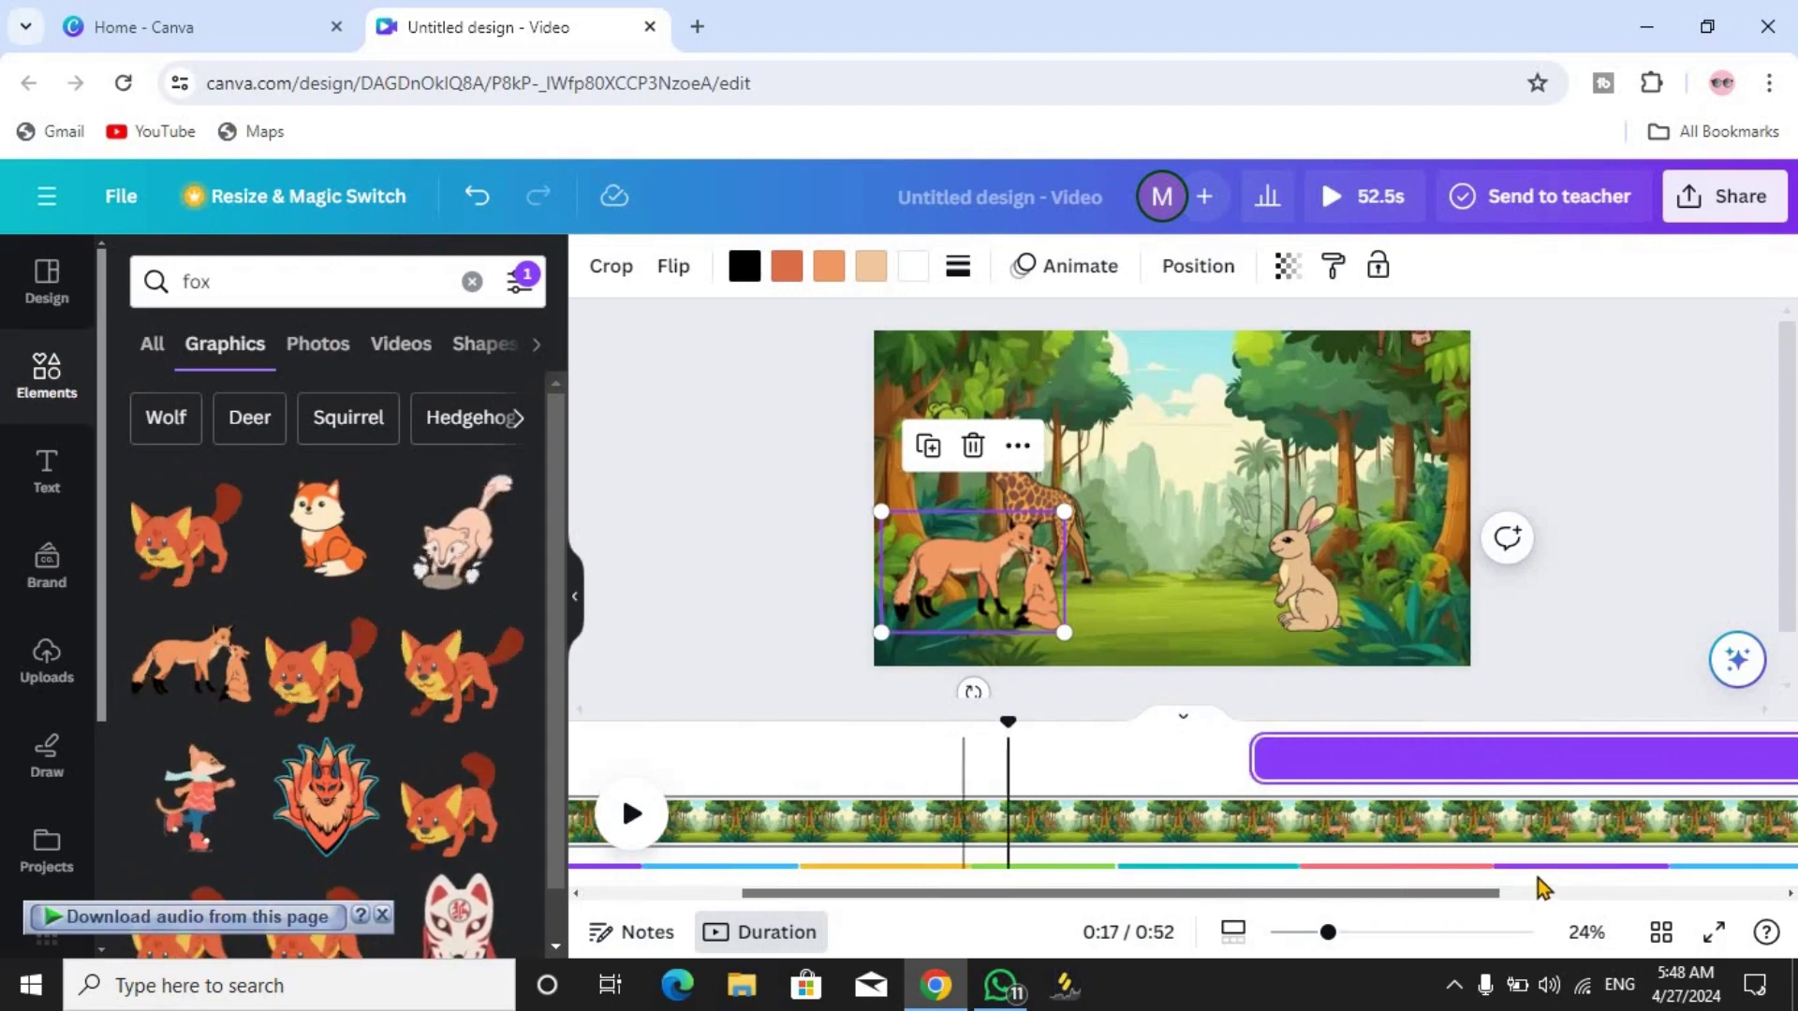
left_click_drag(1010, 758, 1424, 759)
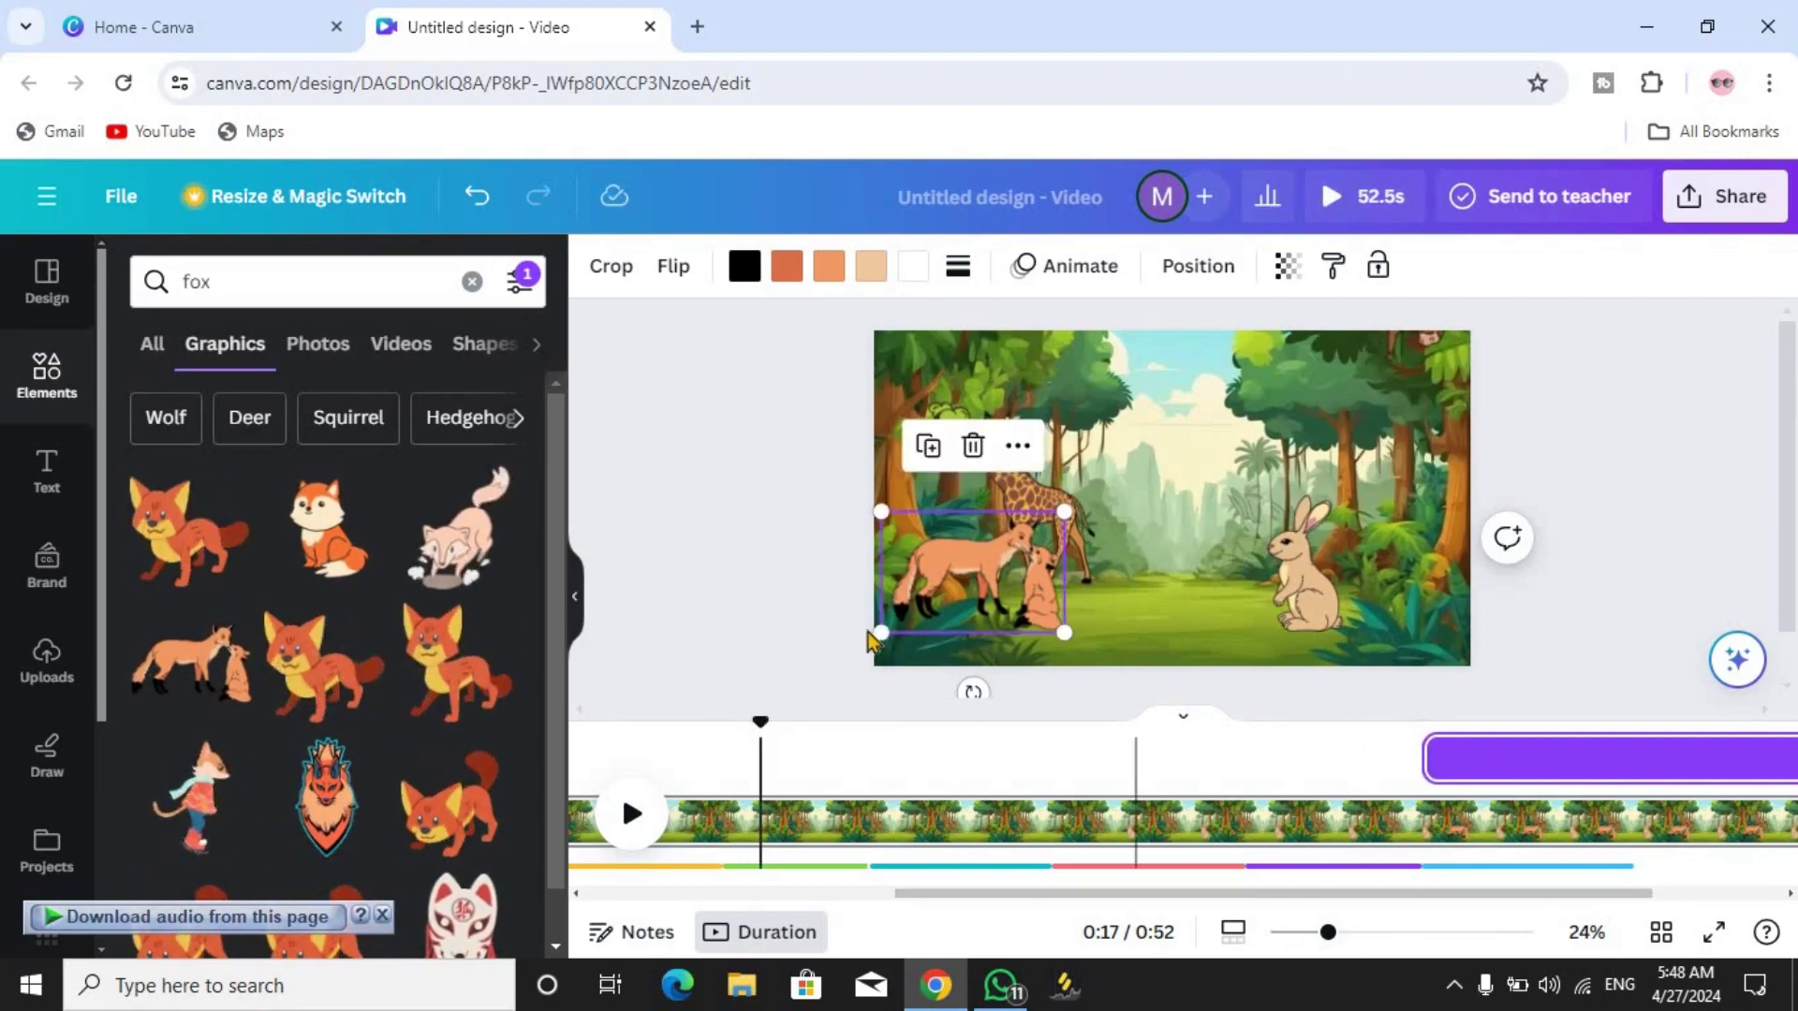
left_click(775, 603)
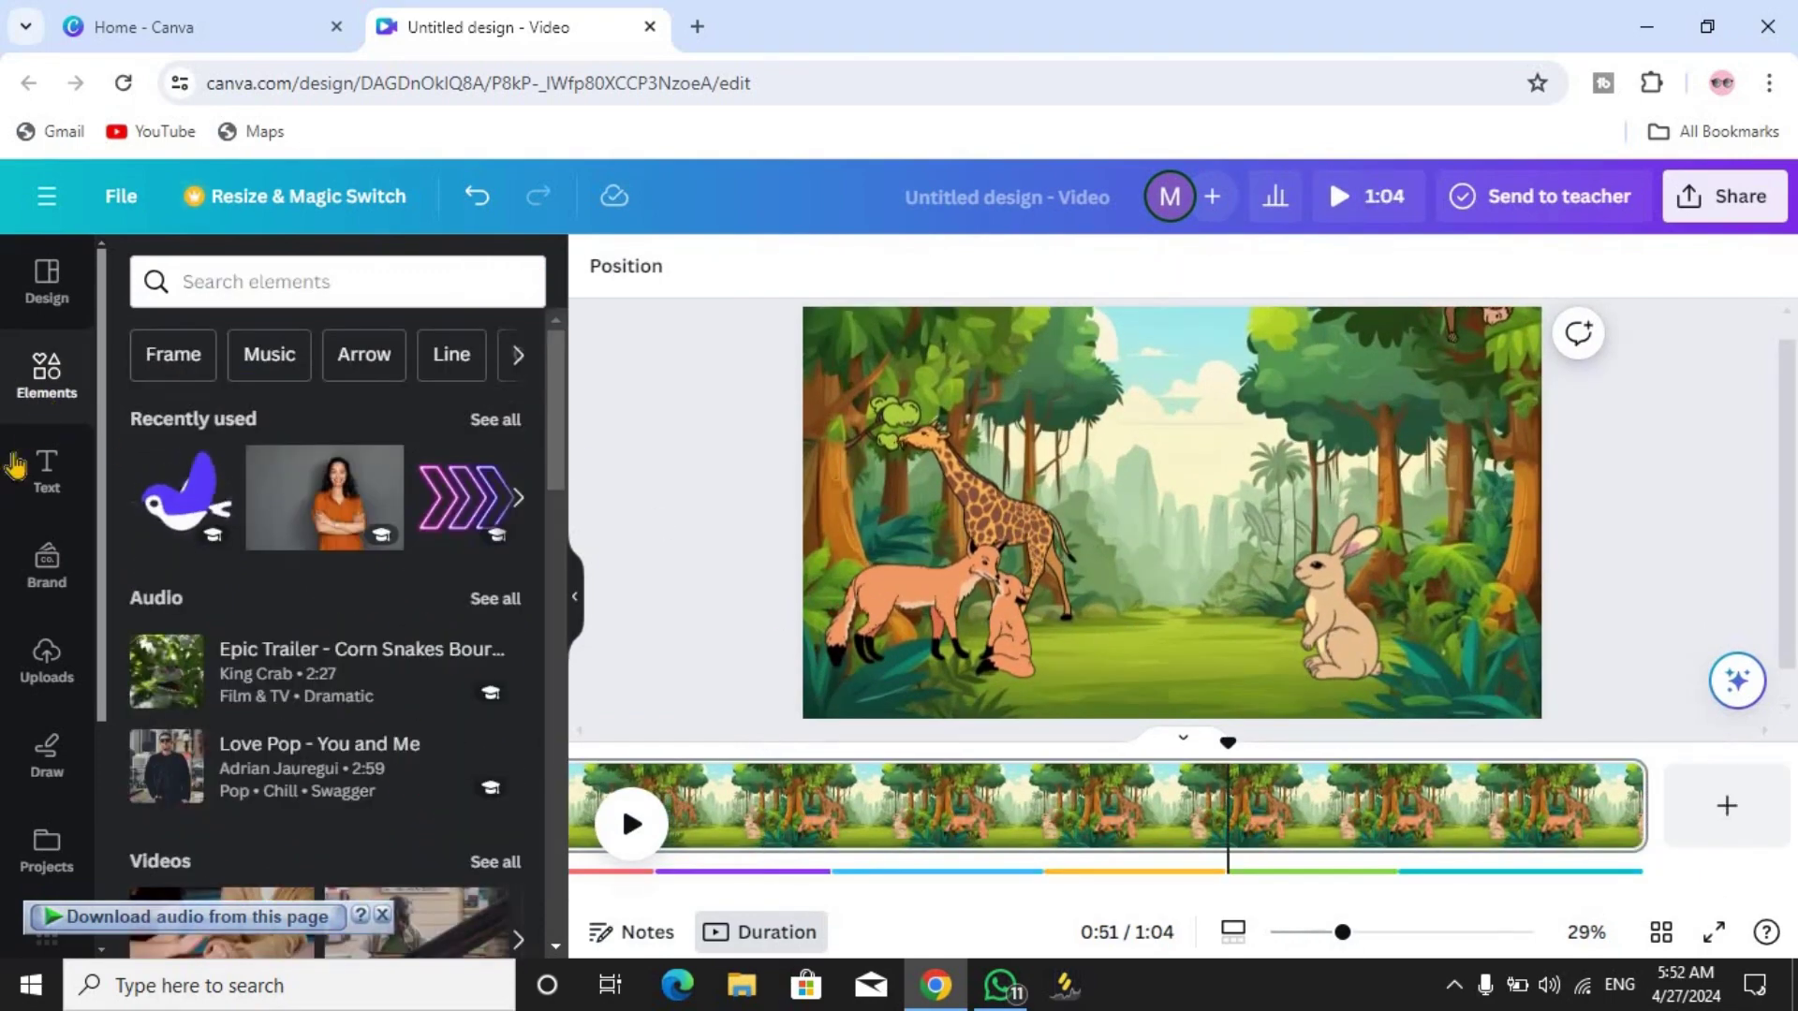
Search the elements for owl, filter the results to animated ones and show all matching graphics
left_click(300, 296)
type("owl")
key("Return")
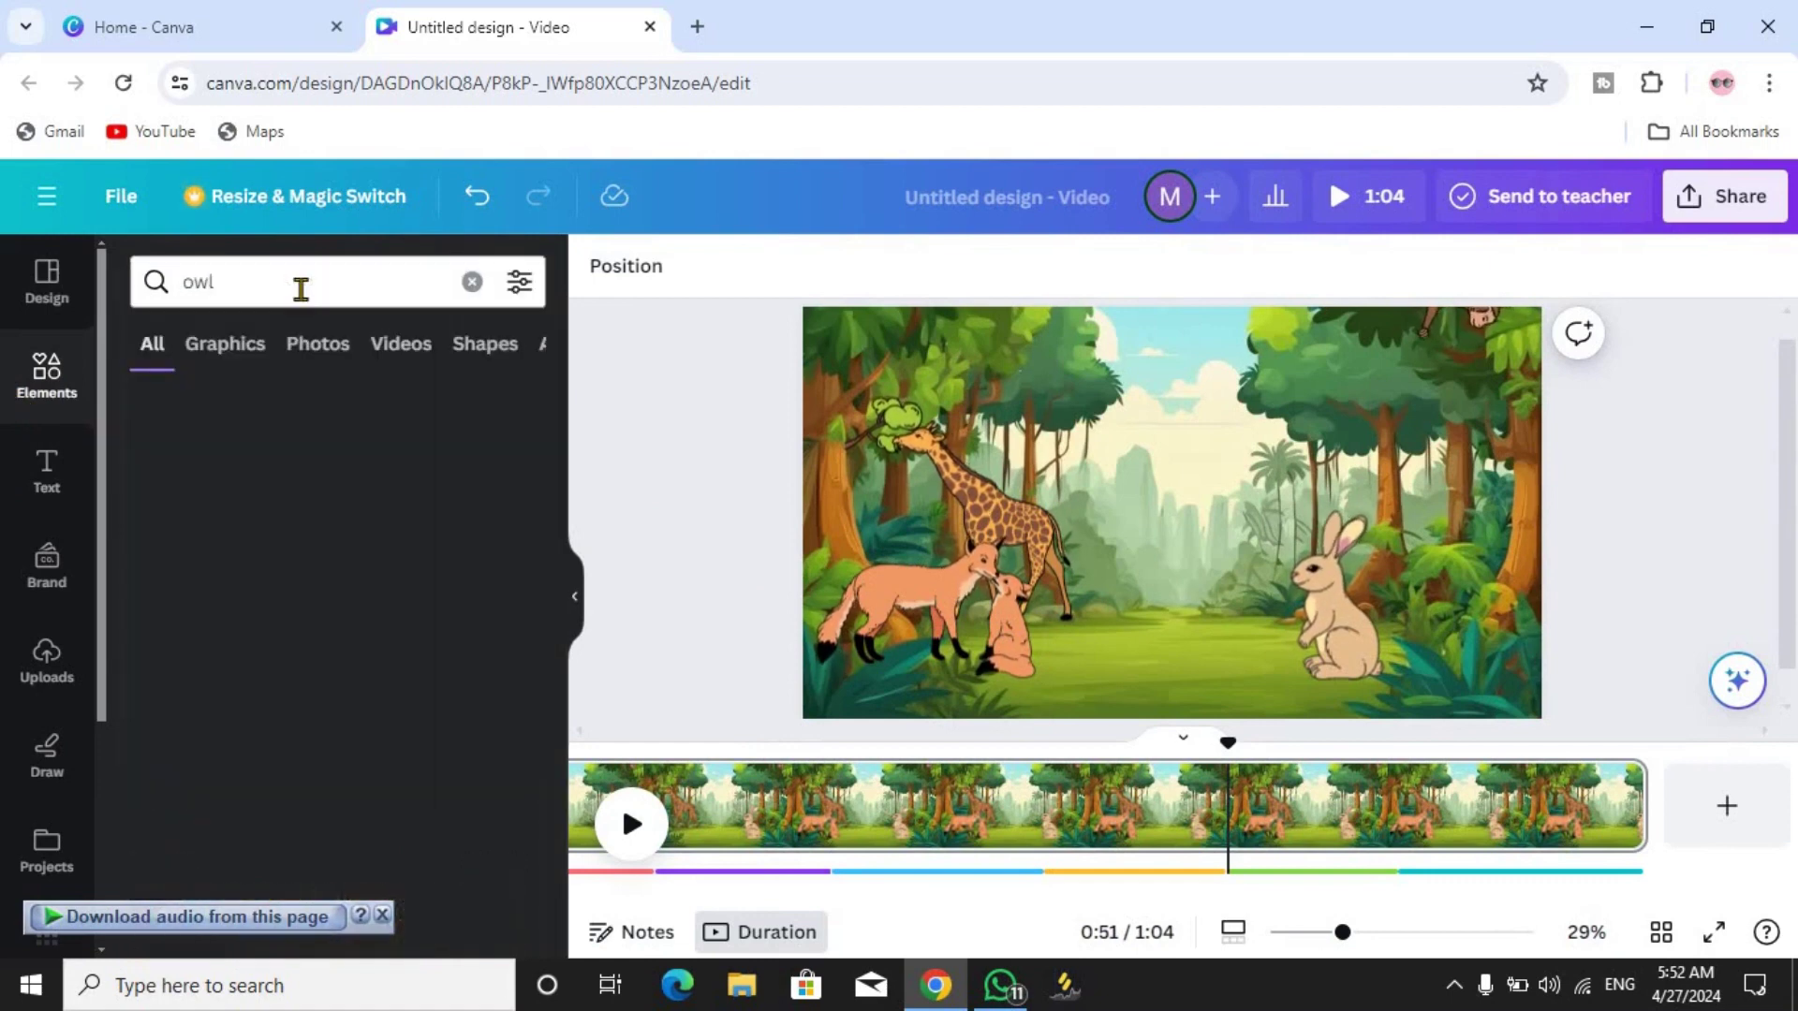
left_click(520, 282)
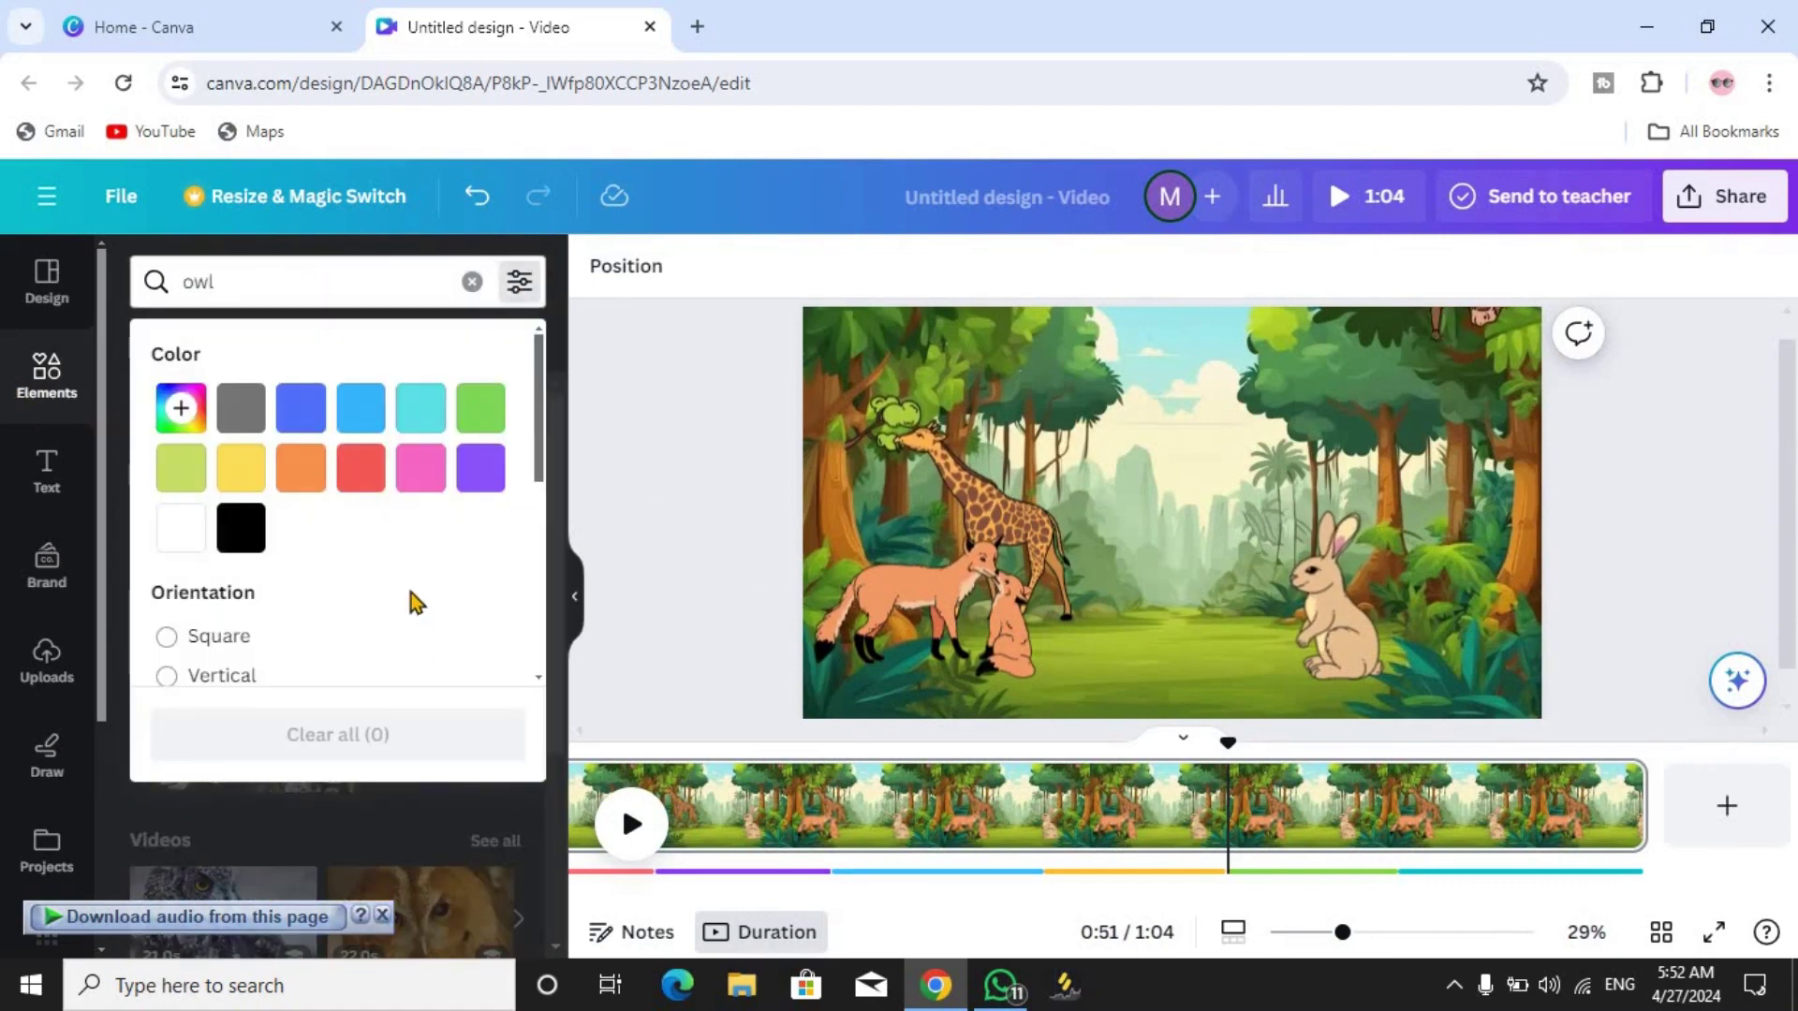
scroll(416, 602, "down", 3)
left_click(290, 594)
left_click(520, 282)
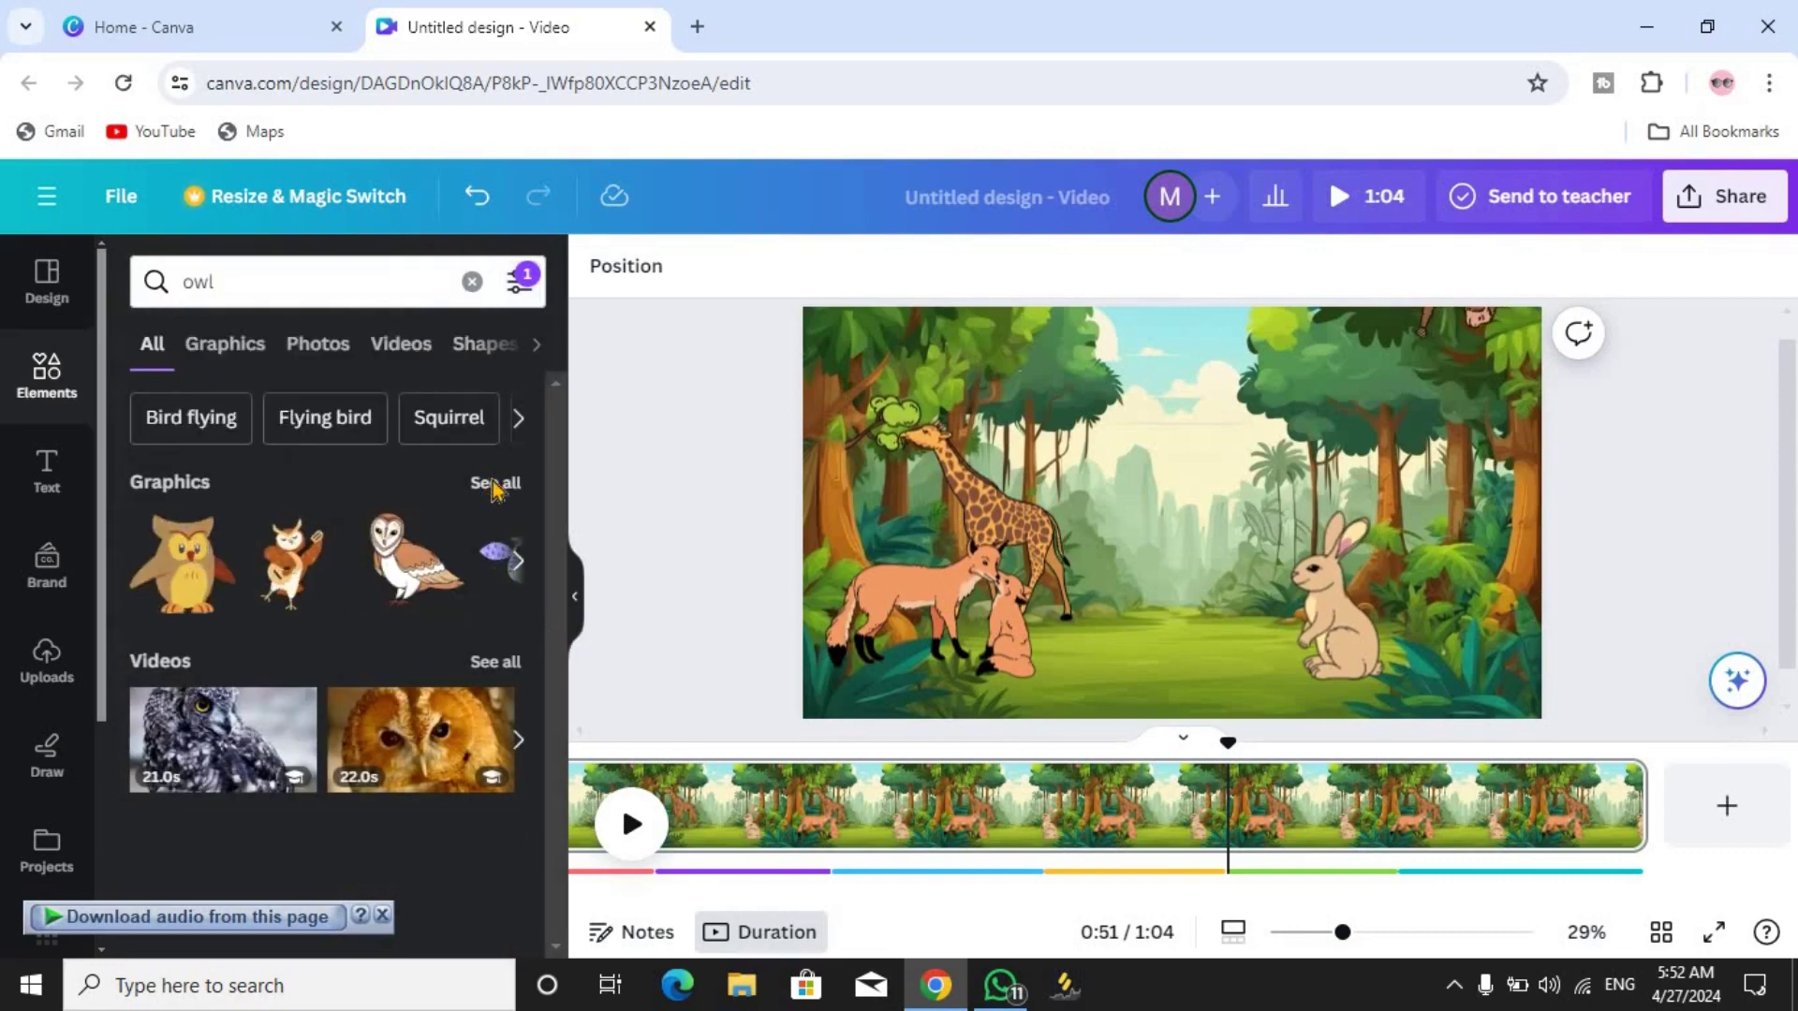
left_click(496, 484)
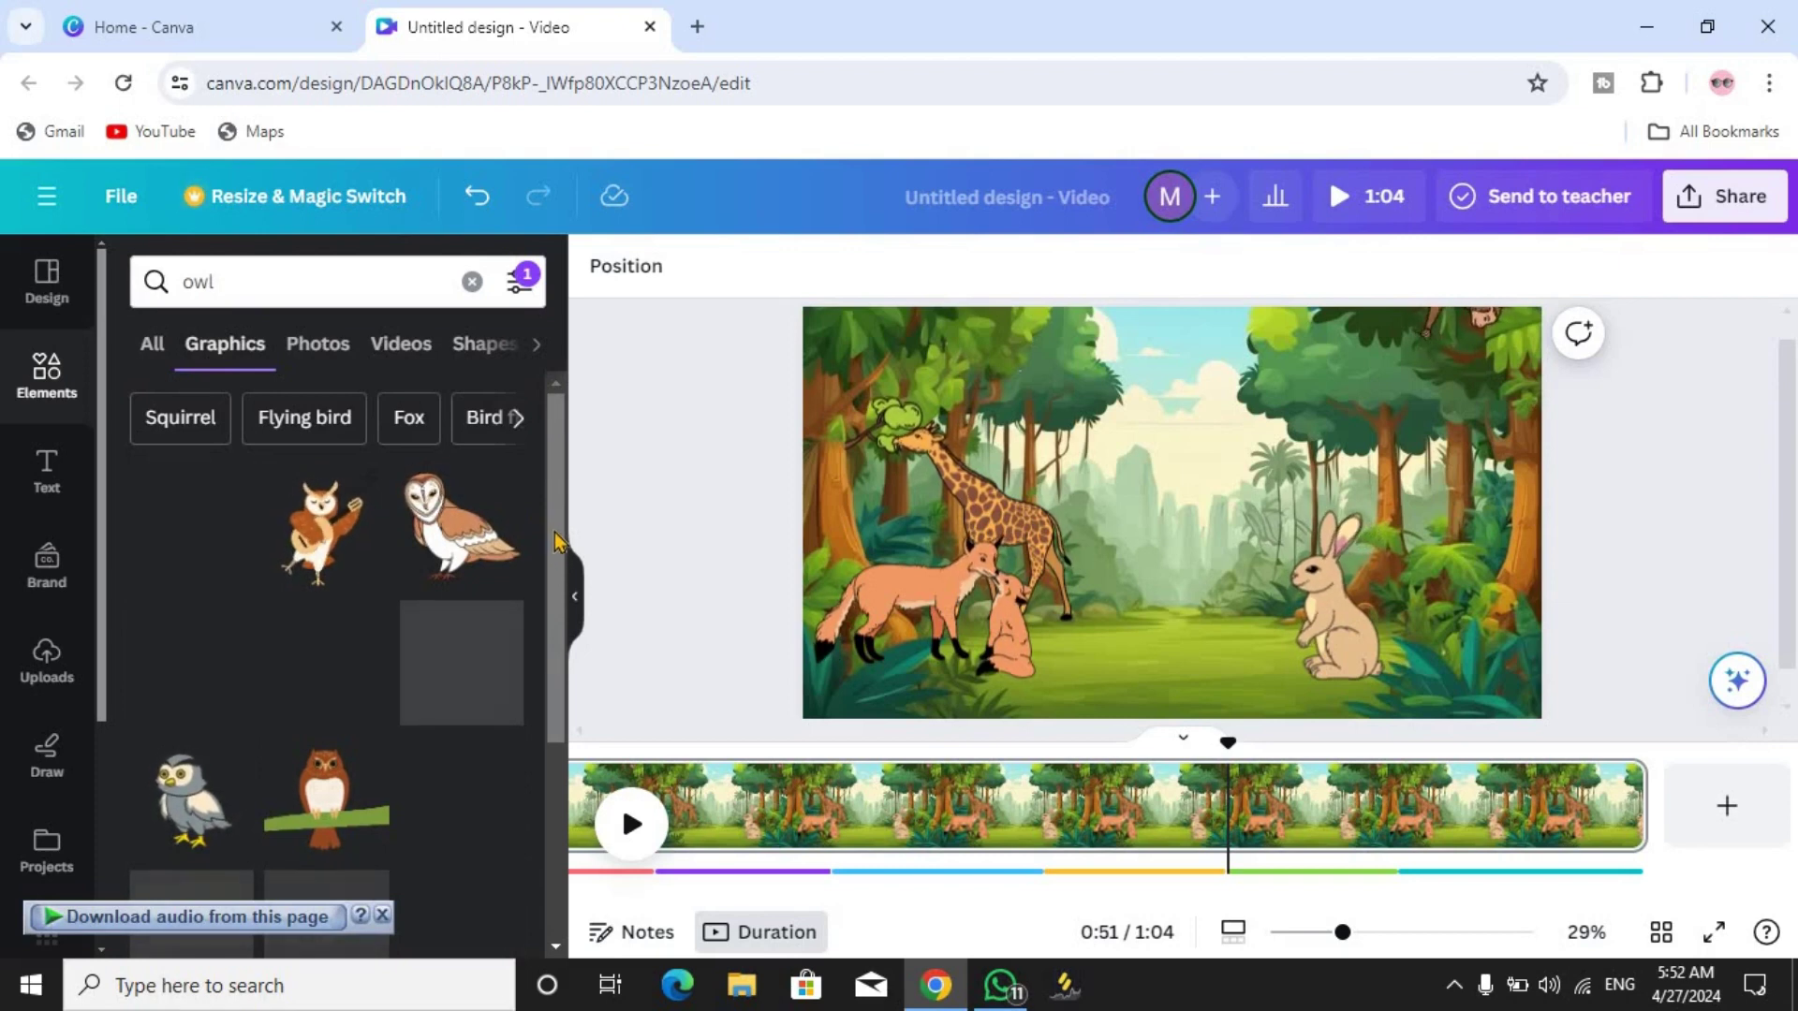
Add the brown COFFEE! owl, scaled down with its lettering cropped out, on the grass between the foxes and the rabbit
scroll(552, 562, "down", 2)
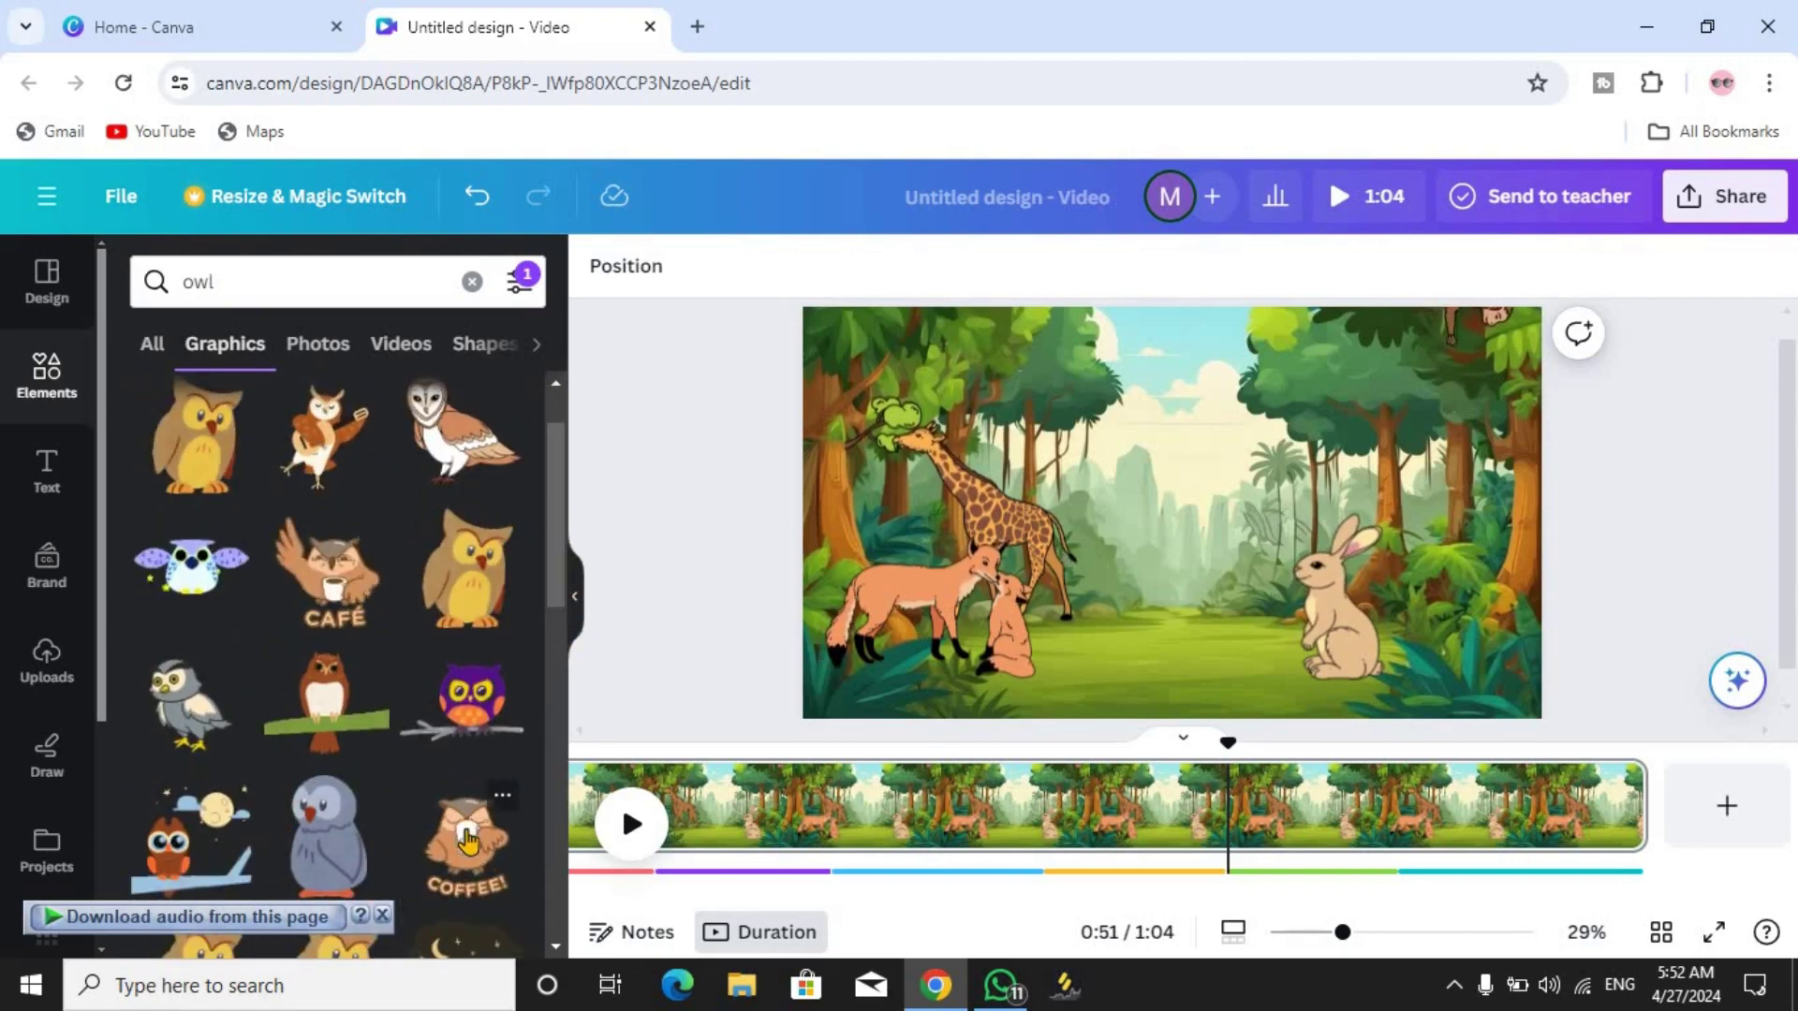
left_click(466, 845)
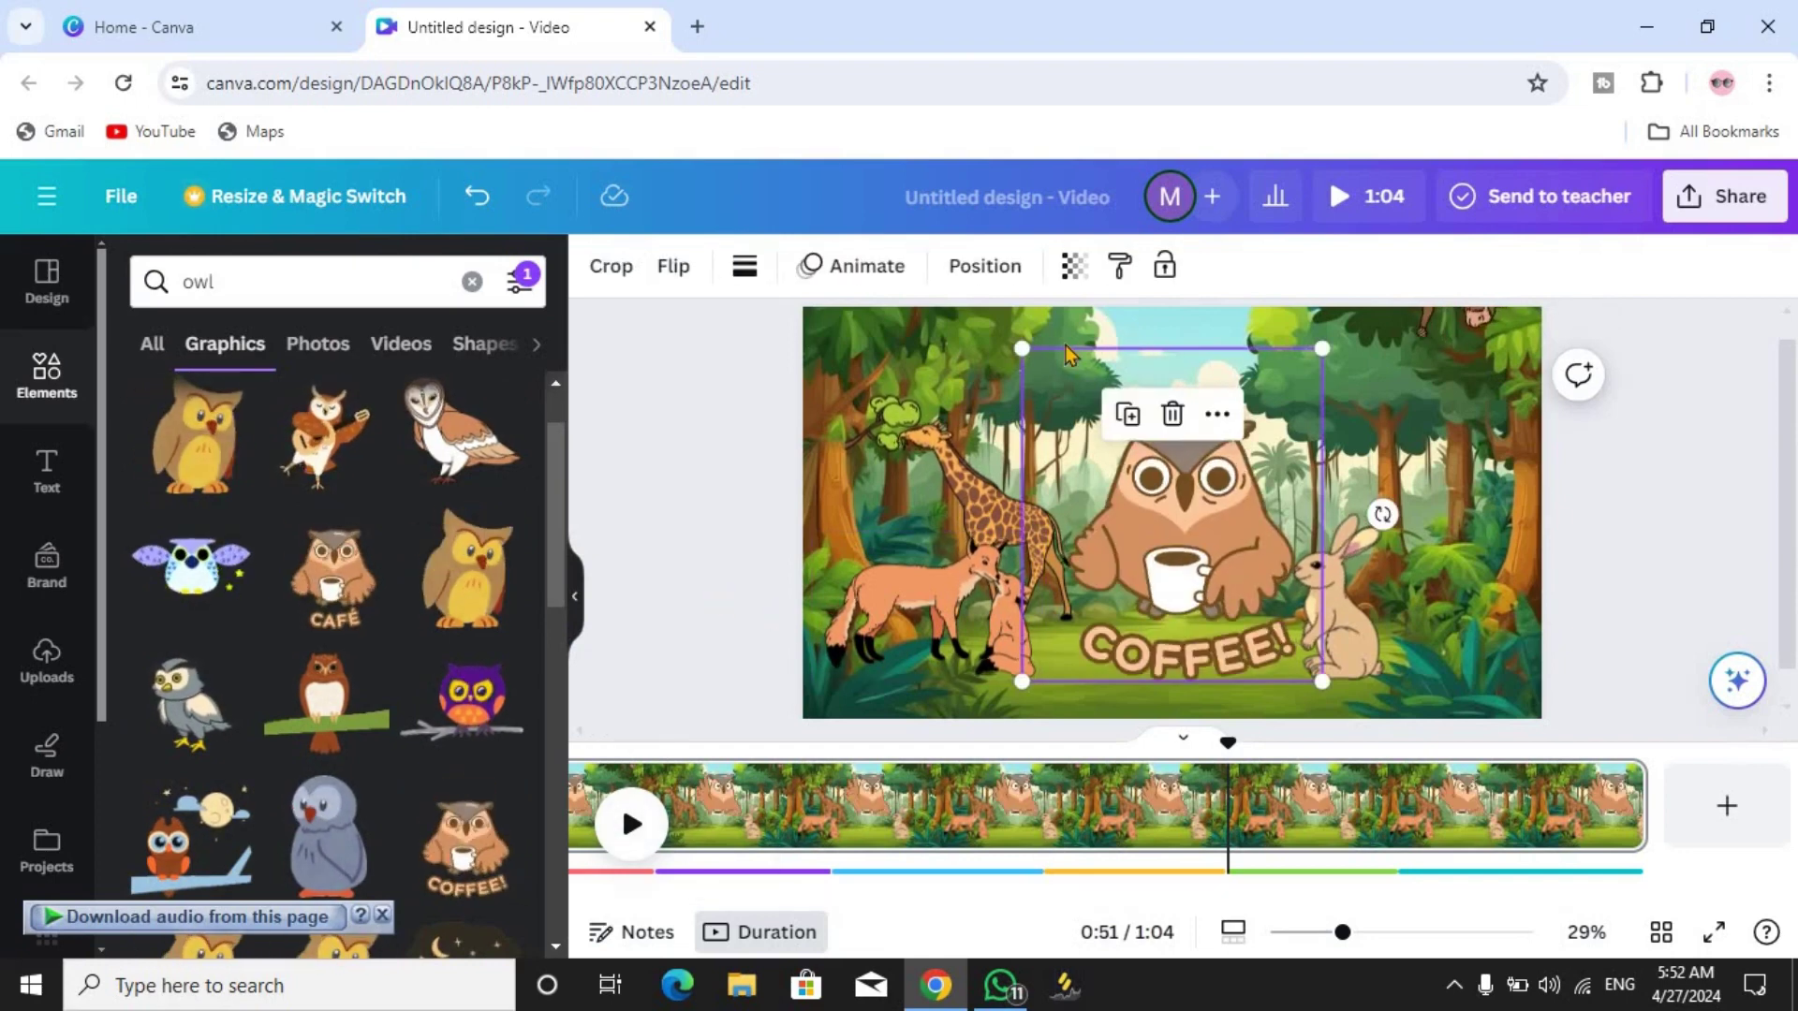
left_click_drag(1022, 348, 1152, 473)
left_click_drag(1201, 598, 1133, 588)
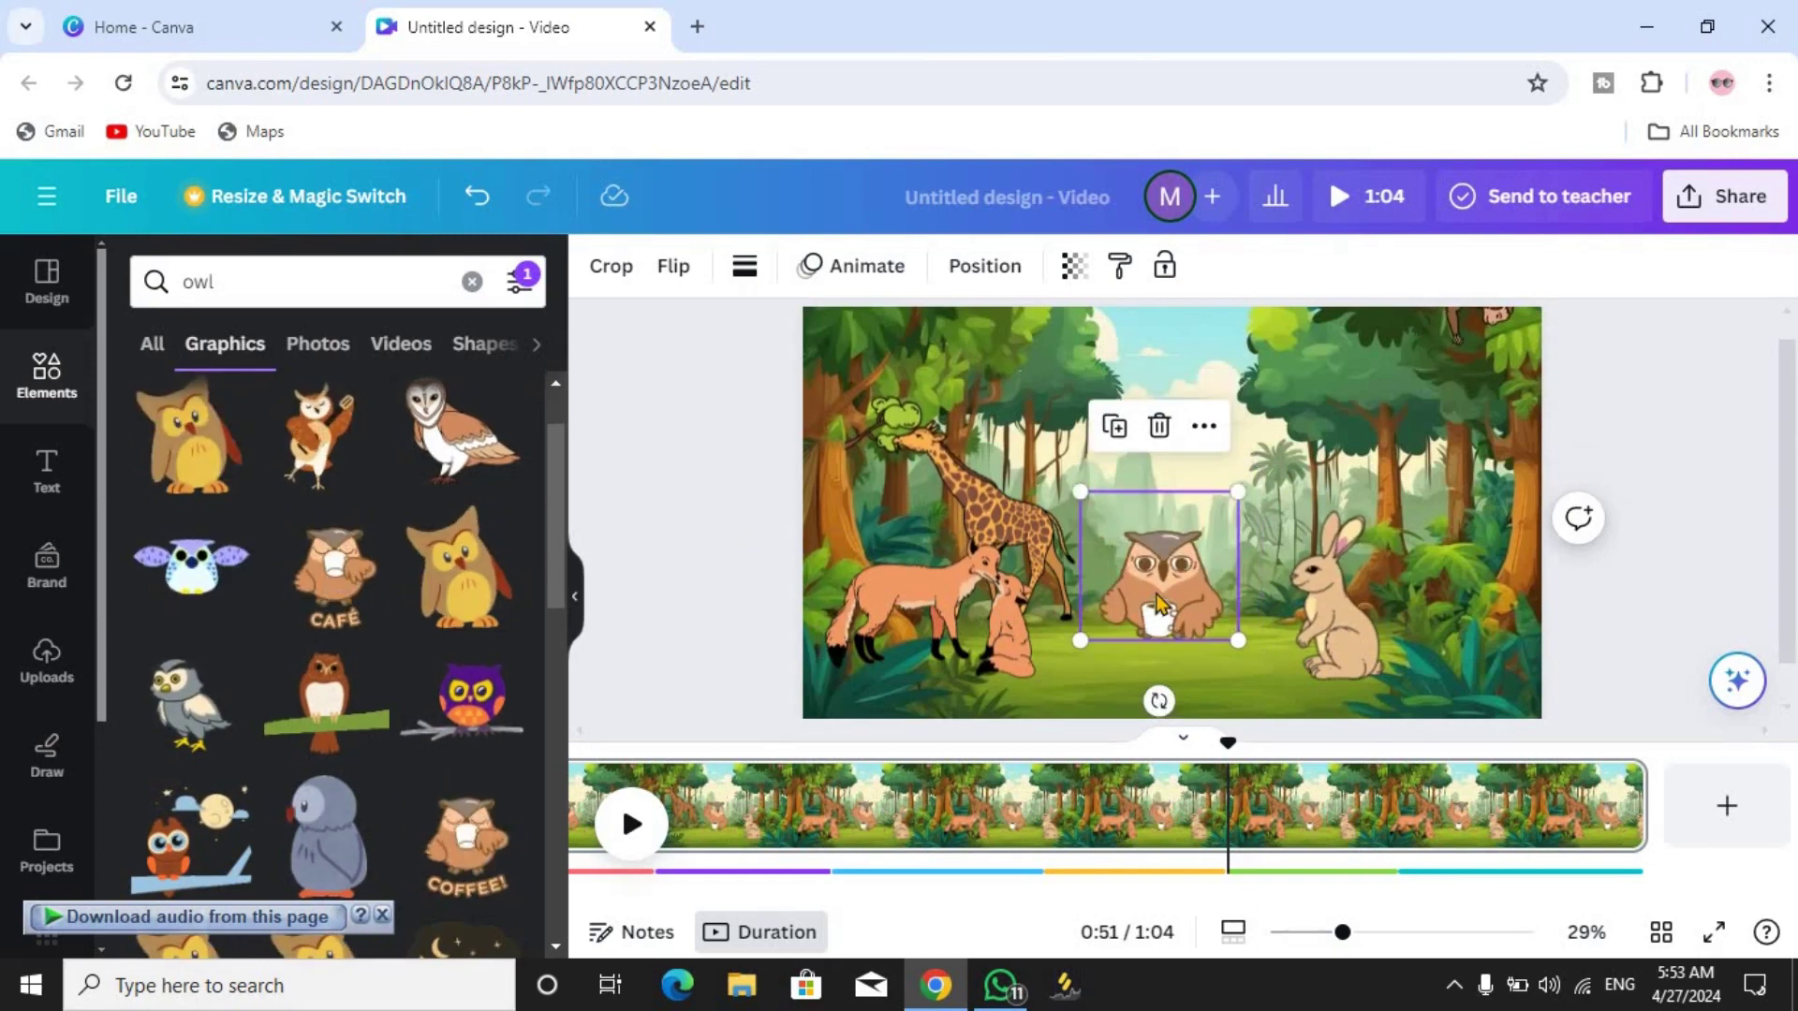
Show the owl's timing and trim its start to the beginning of the green audio clip at 0:51
right_click(1159, 564)
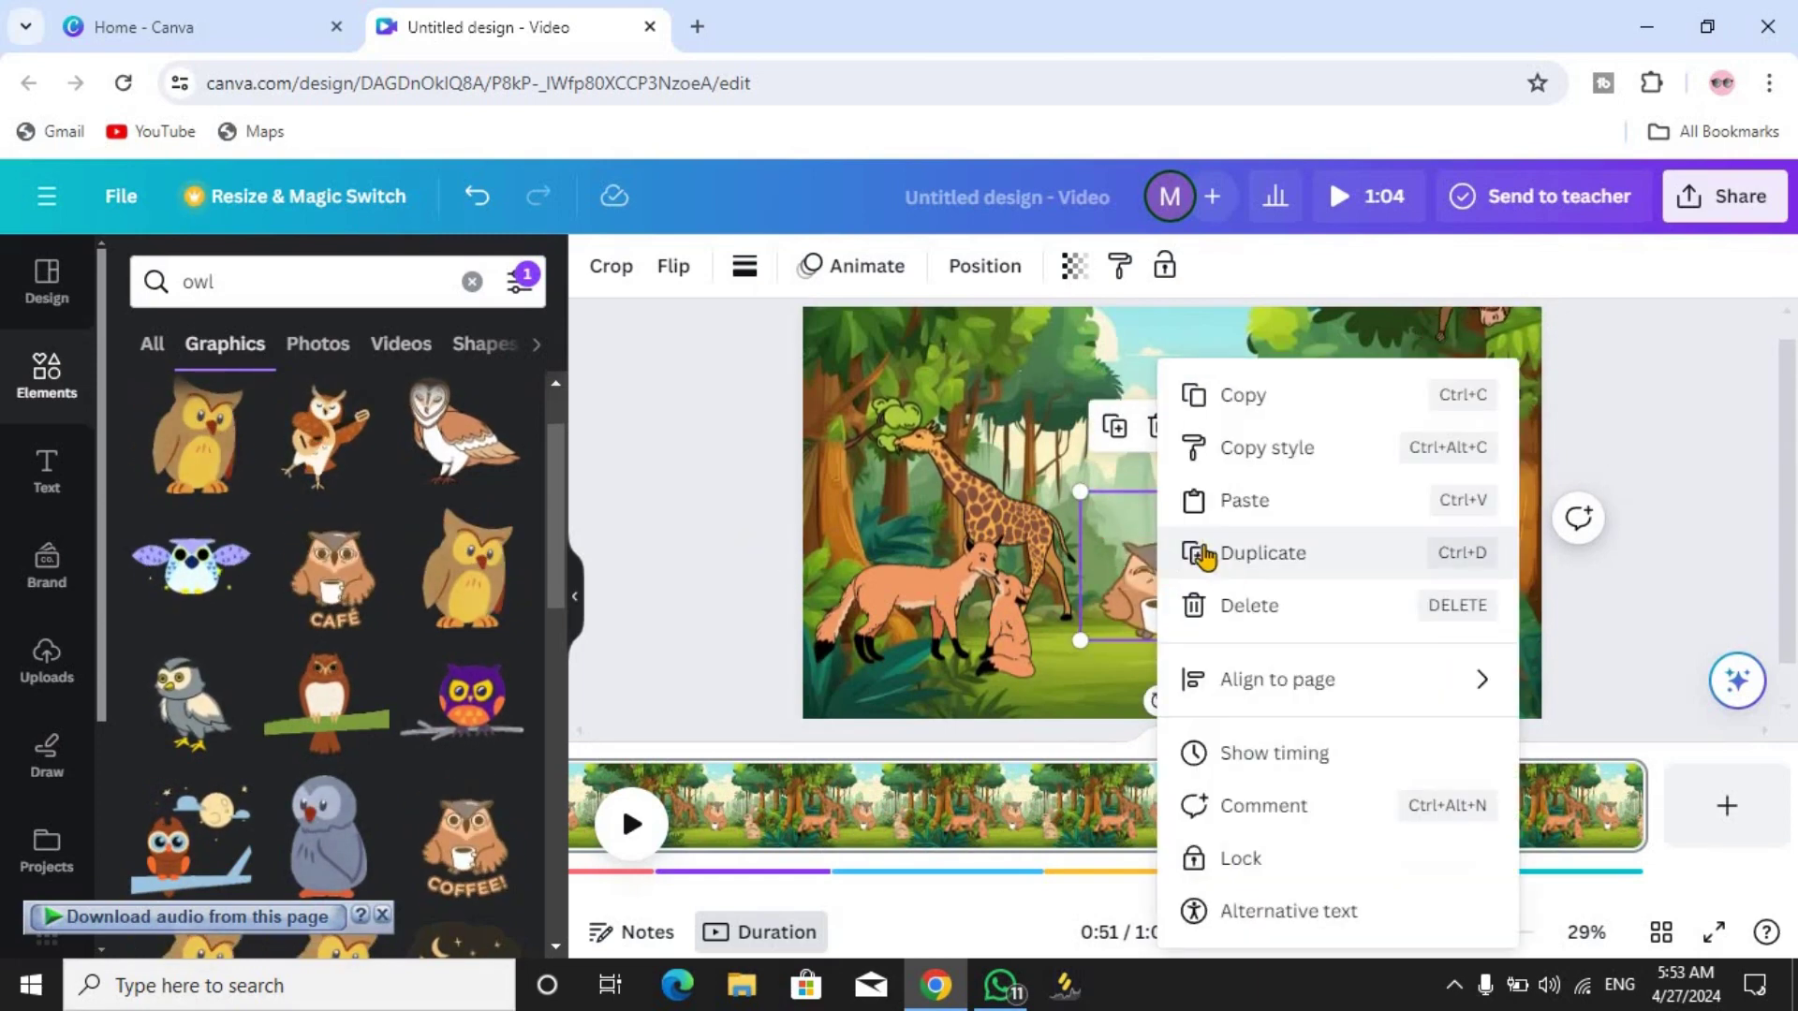
left_click(1278, 754)
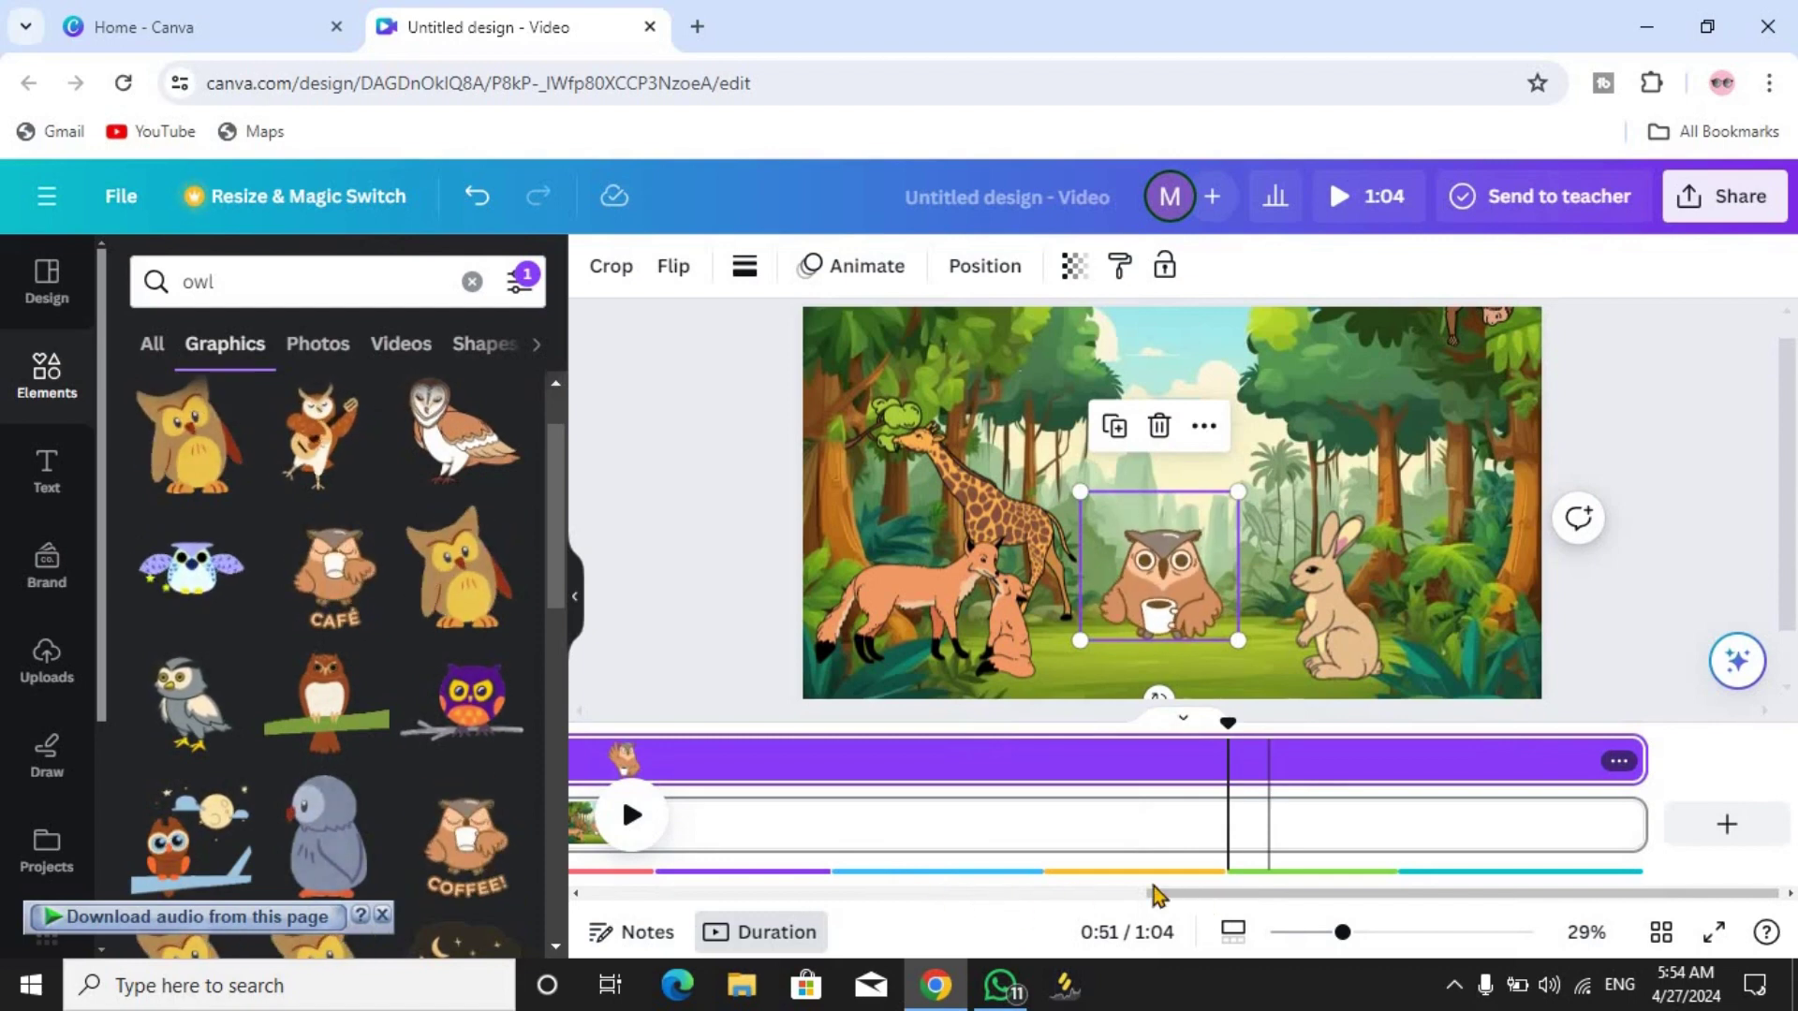
mouse_move(1158, 896)
left_mouse_down()
mouse_move(927, 919)
mouse_move(568, 880)
left_mouse_up()
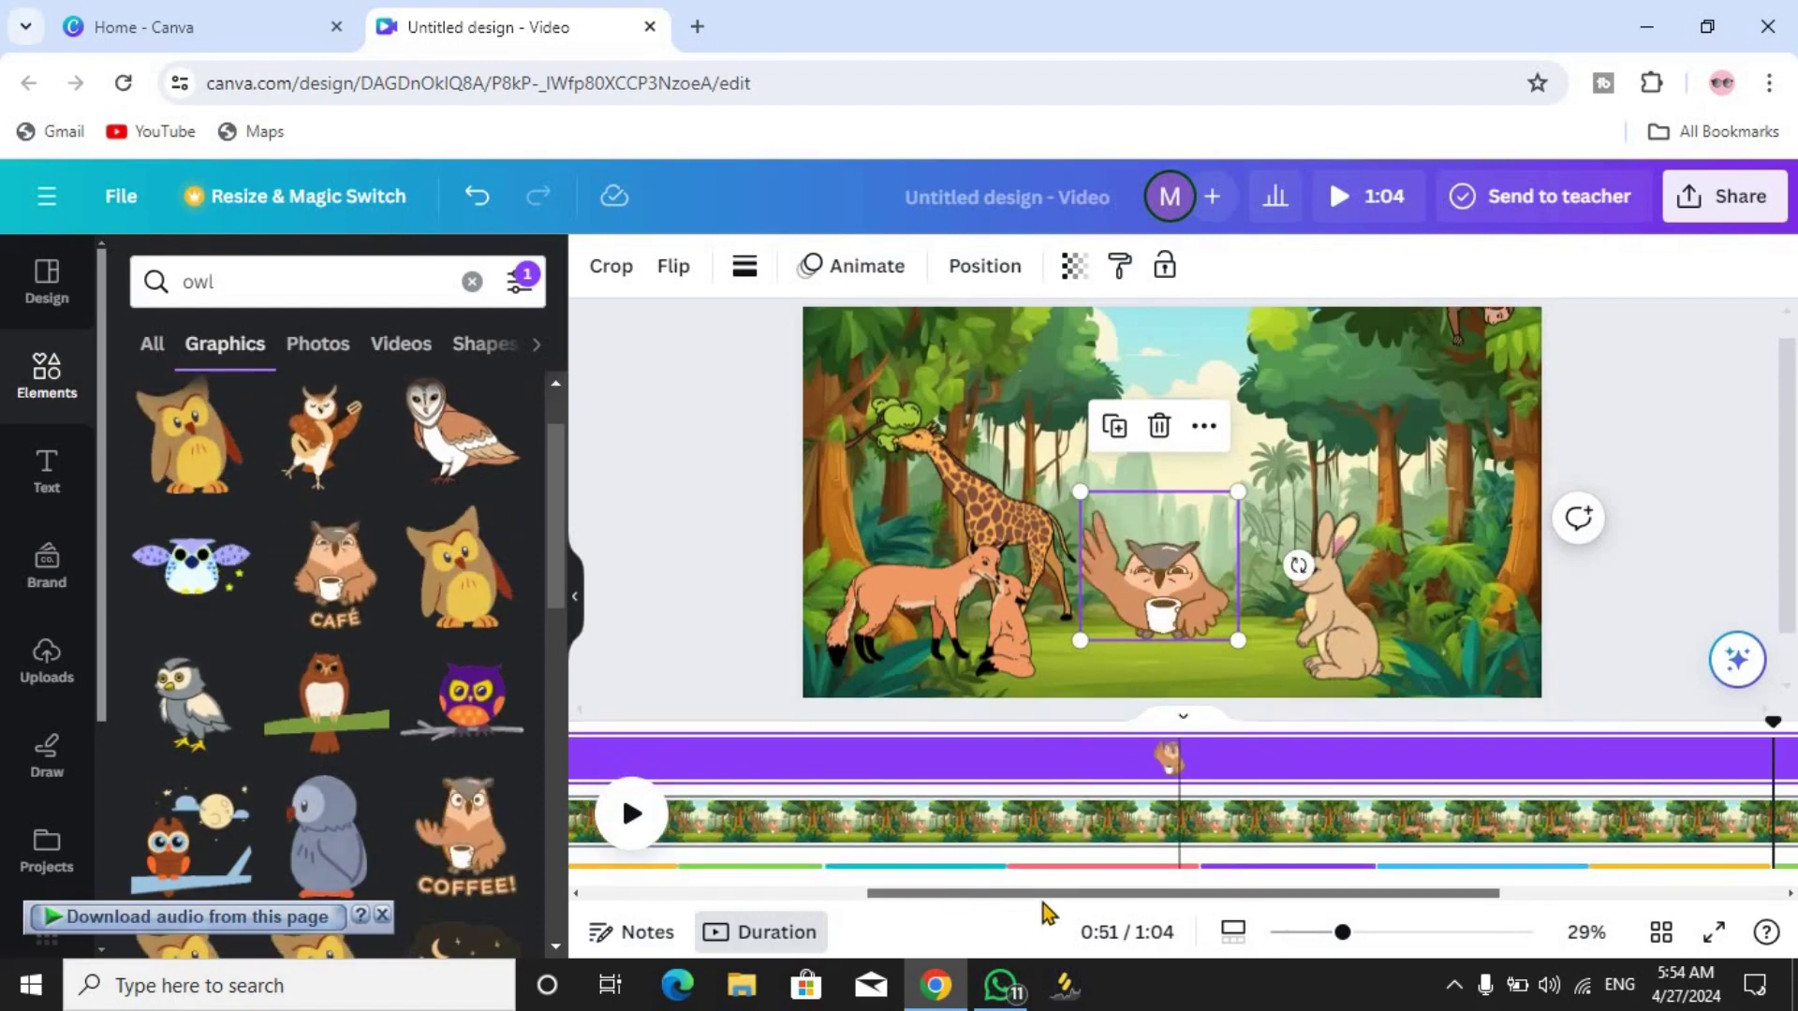
left_click_drag(1046, 910, 858, 888)
left_click_drag(1134, 743, 1500, 757)
left_click_drag(1201, 895, 1511, 891)
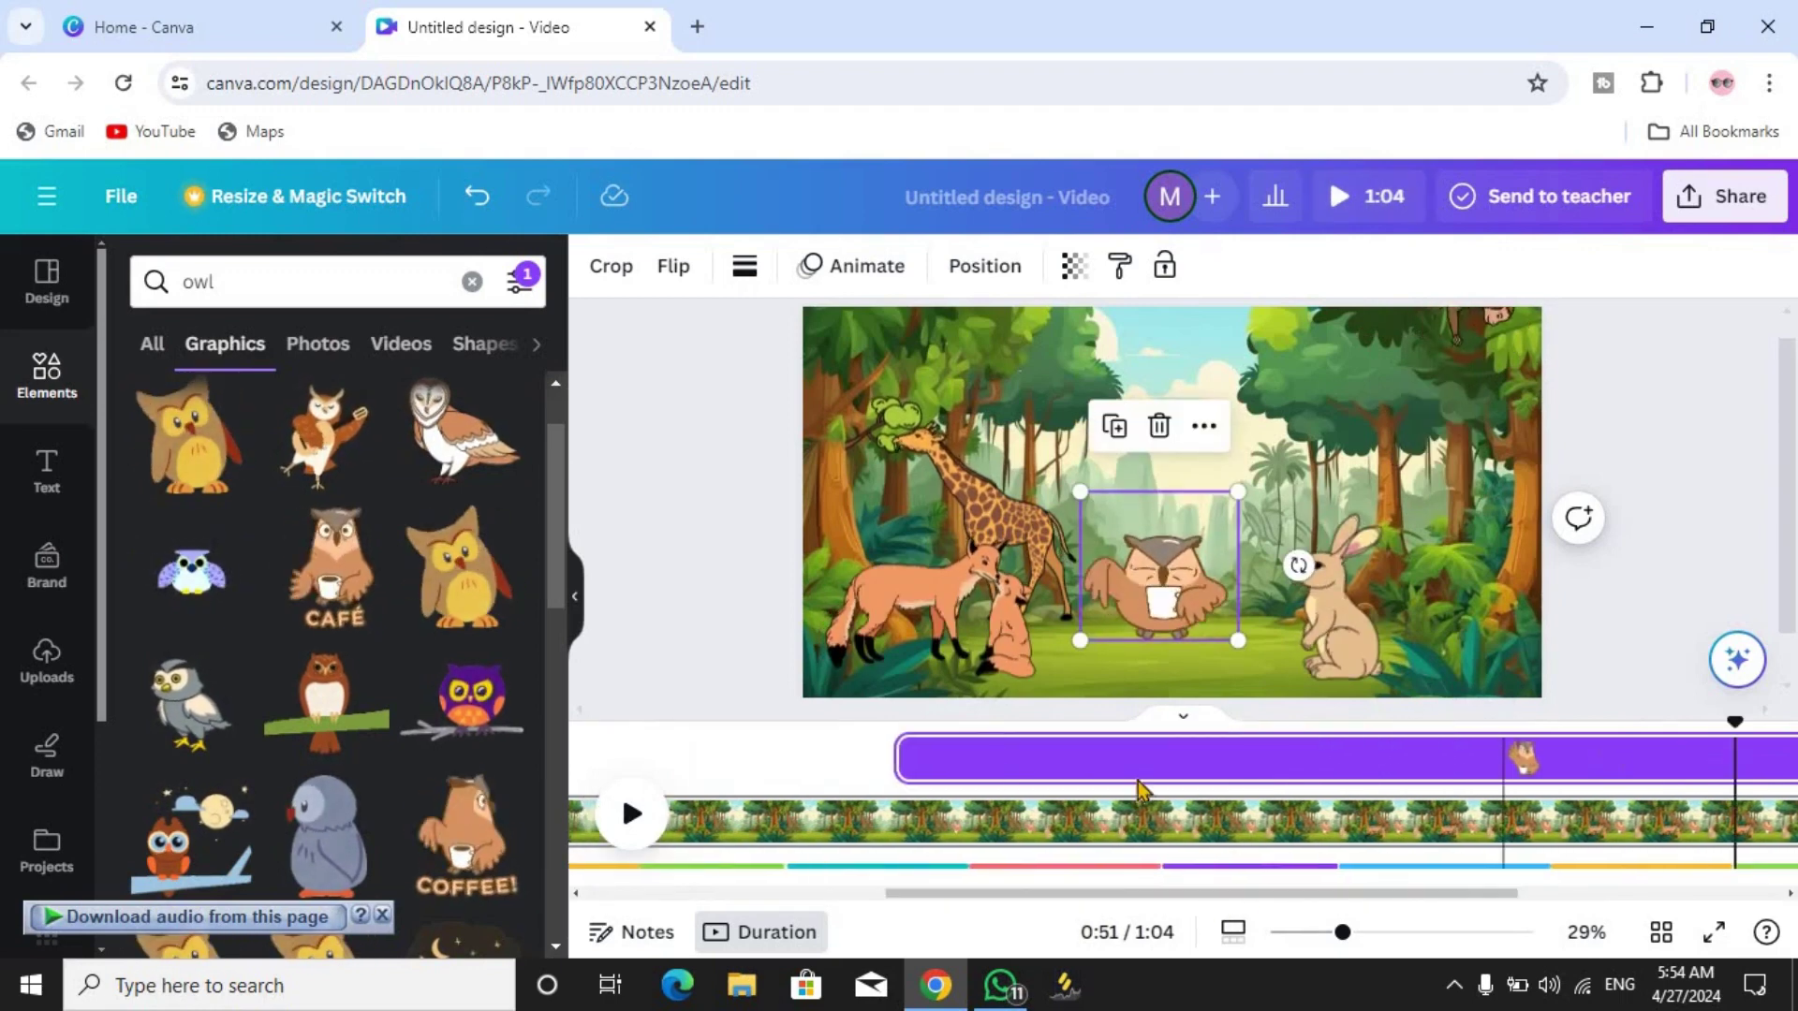
left_click_drag(1223, 761, 1454, 768)
left_click_drag(1447, 835, 1449, 832)
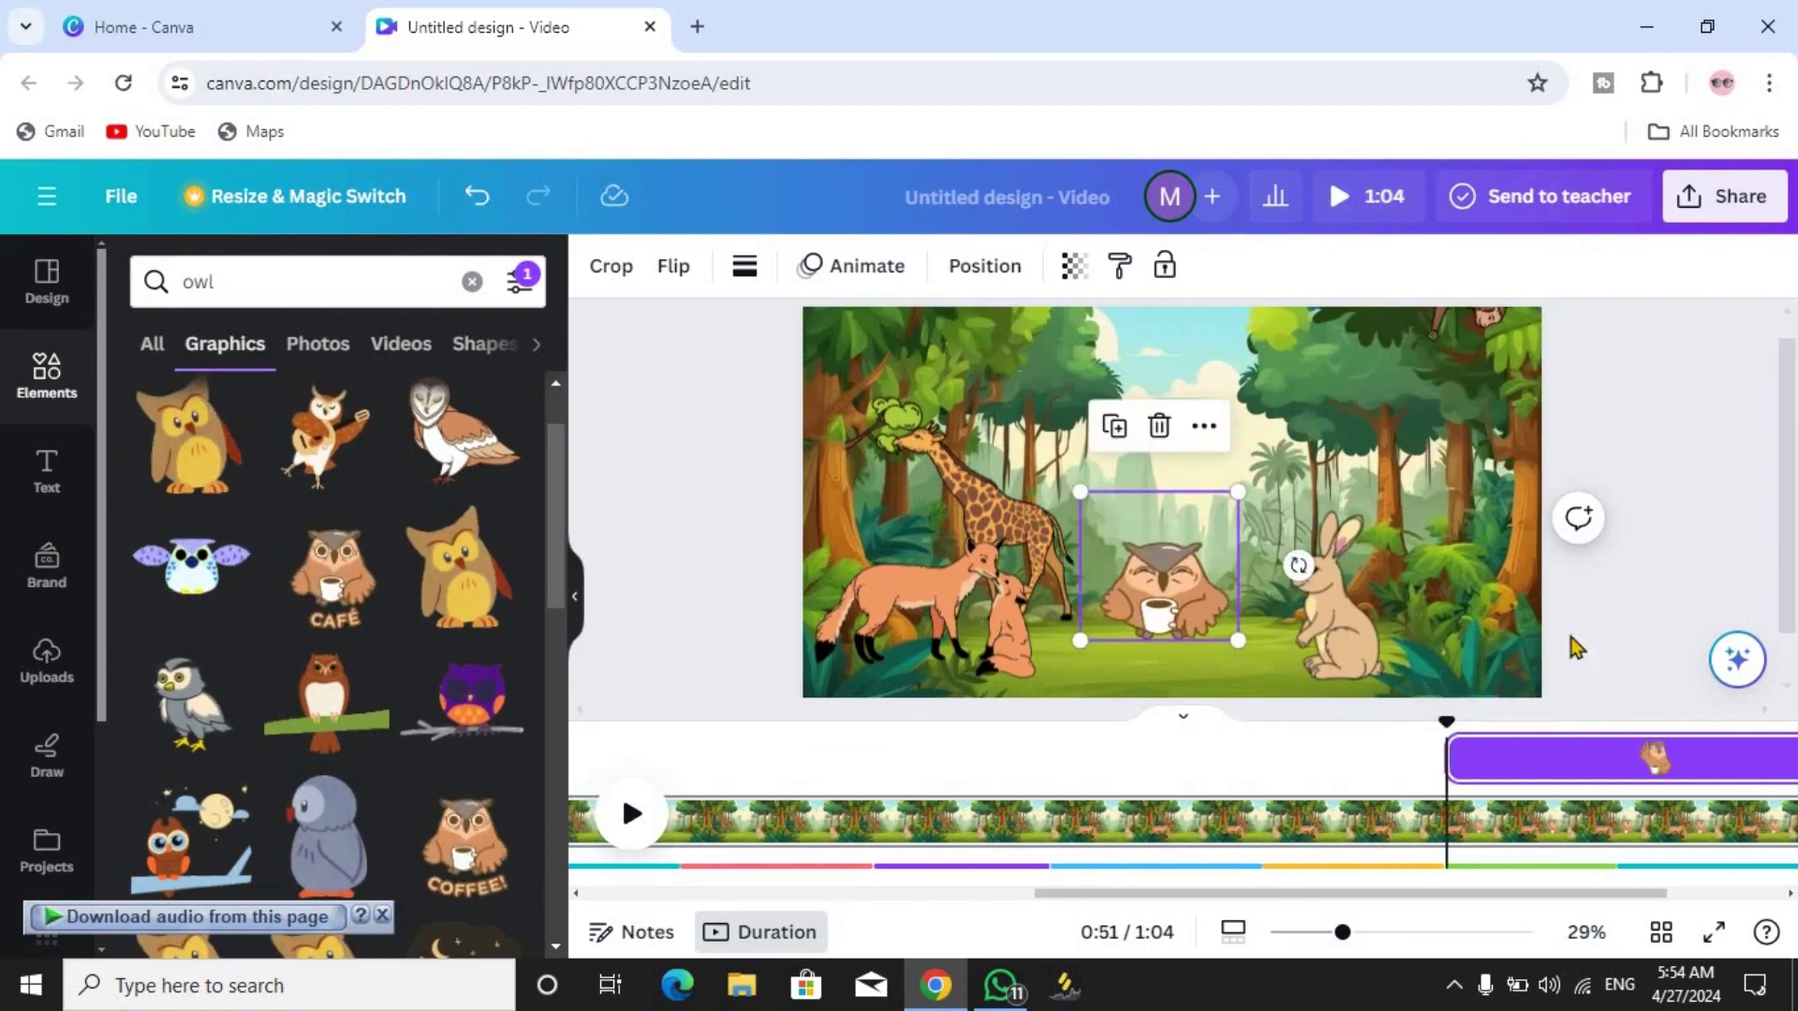
left_click(688, 618)
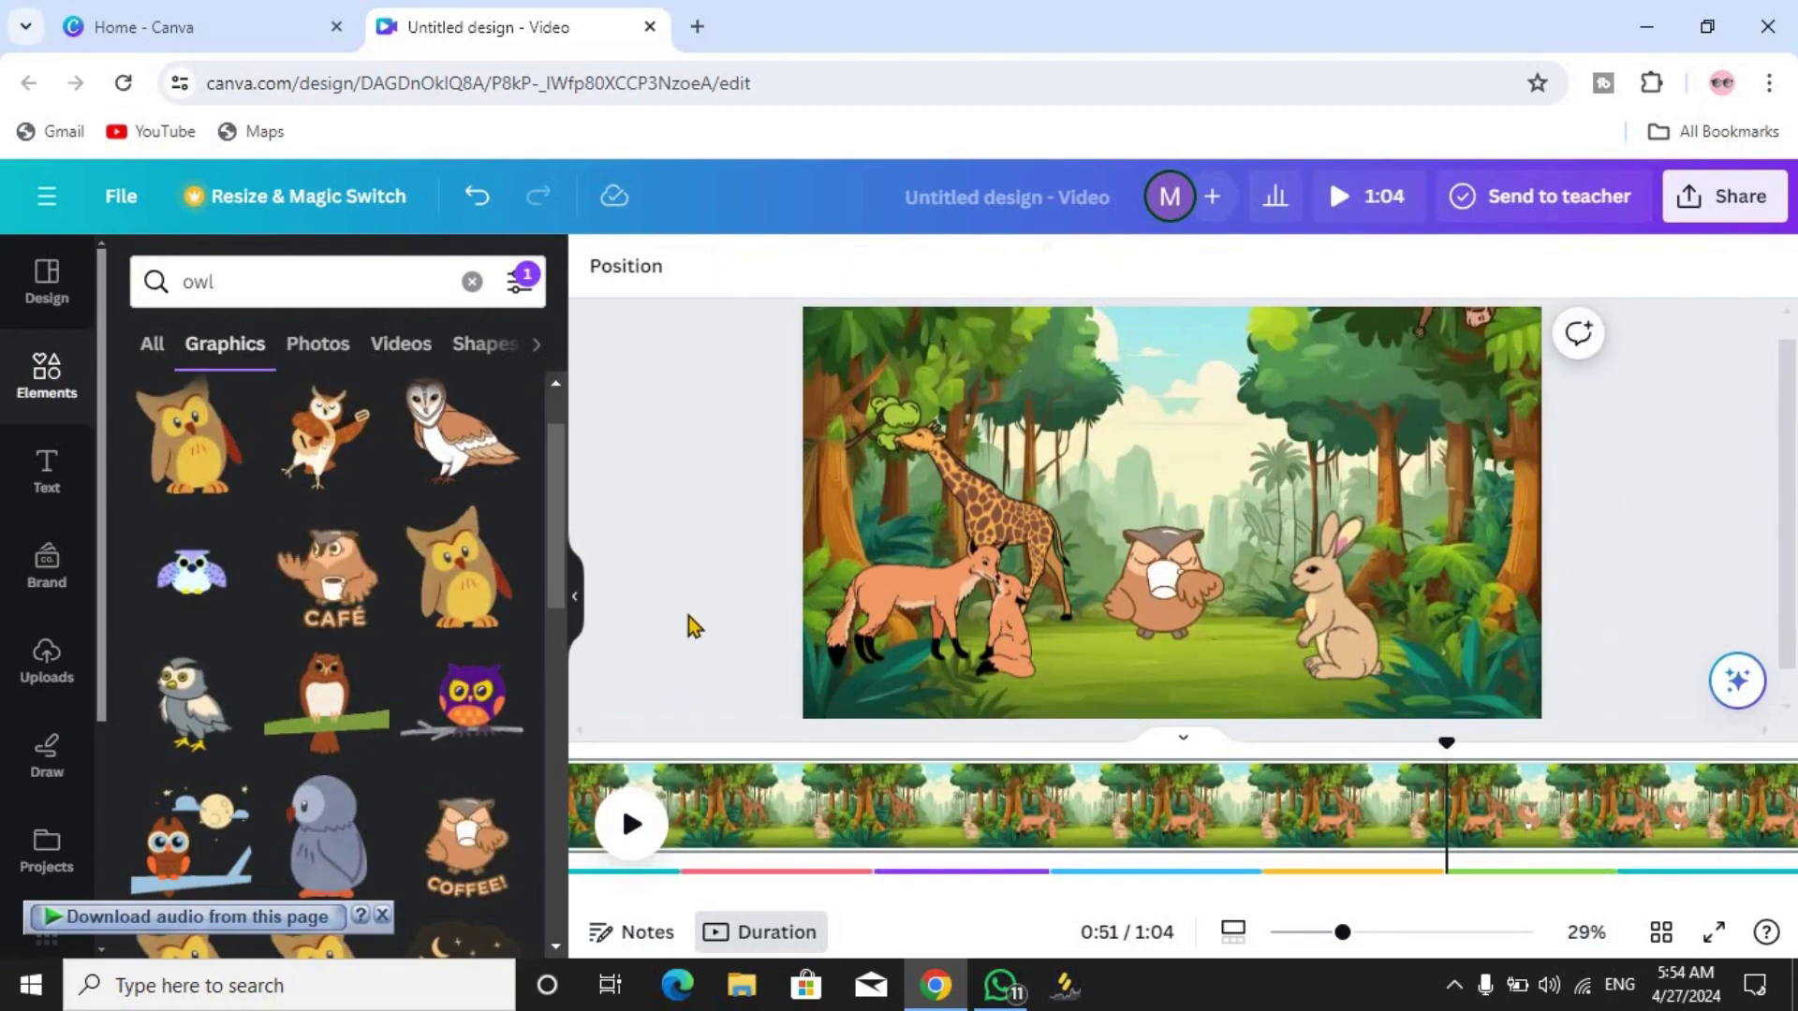